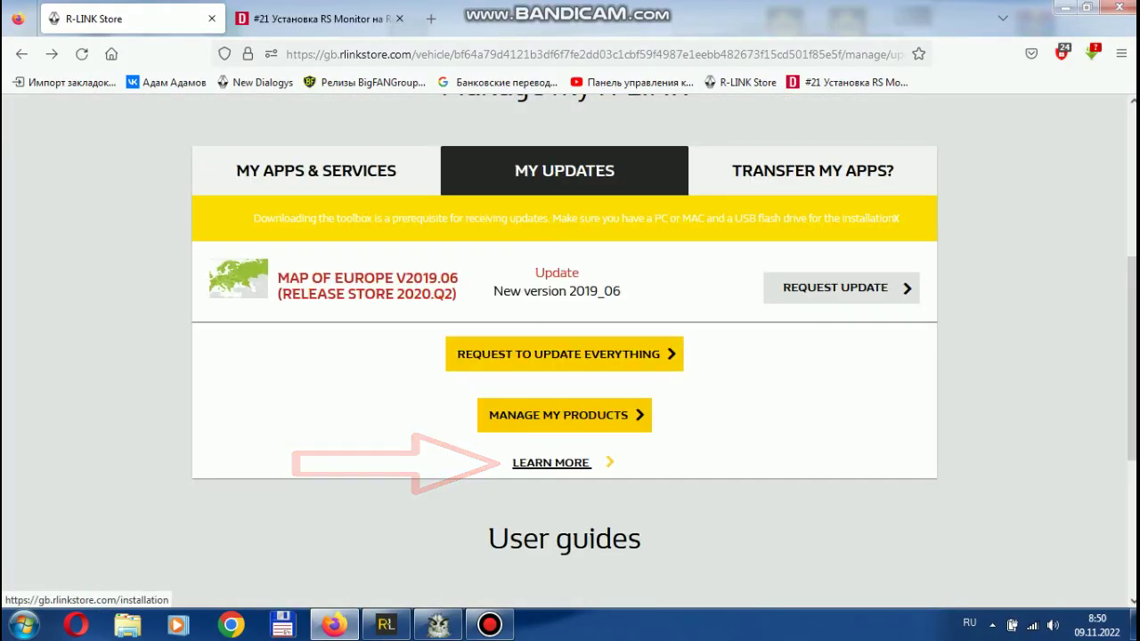
Try to download the Toolbox for Windows from the R-LINK Store's installation instructions
{"action": "left_click", "coordinate": [550, 462]}
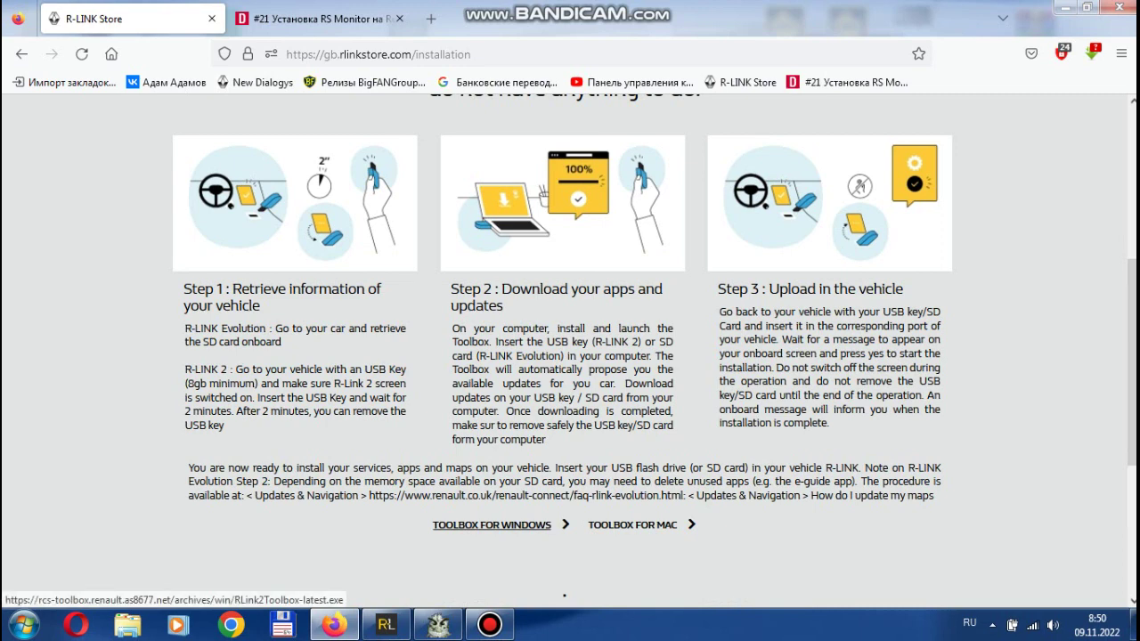
{"action": "left_click", "coordinate": [491, 524]}
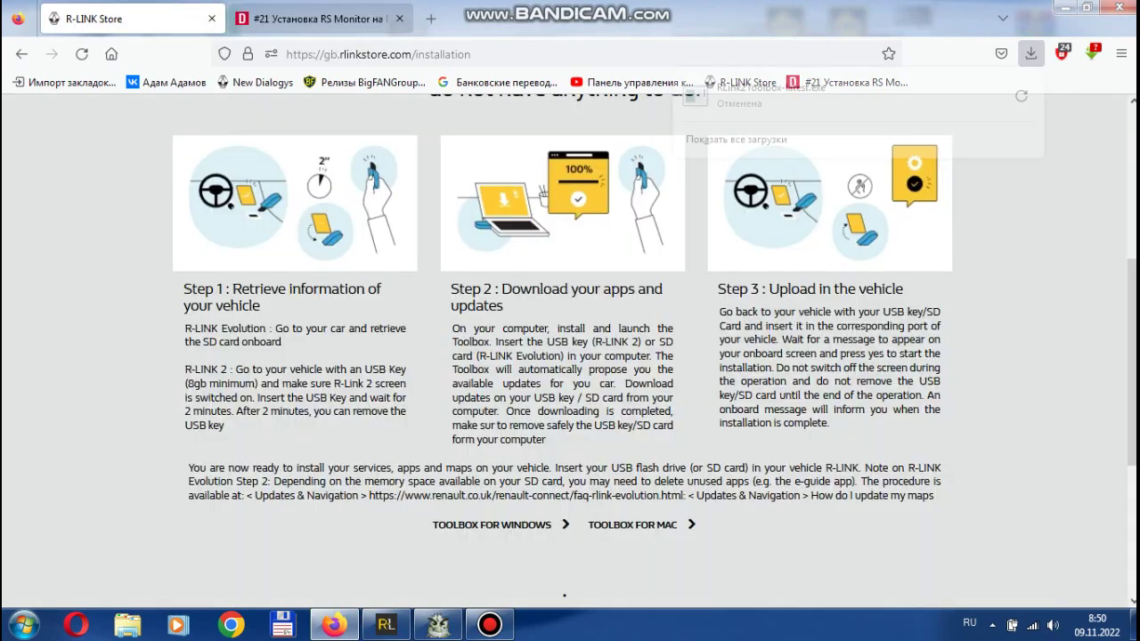
Switch to the drive2.ru article on installing RS Monitor and read its numbered installation instructions
{"action": "left_click", "coordinate": [348, 19]}
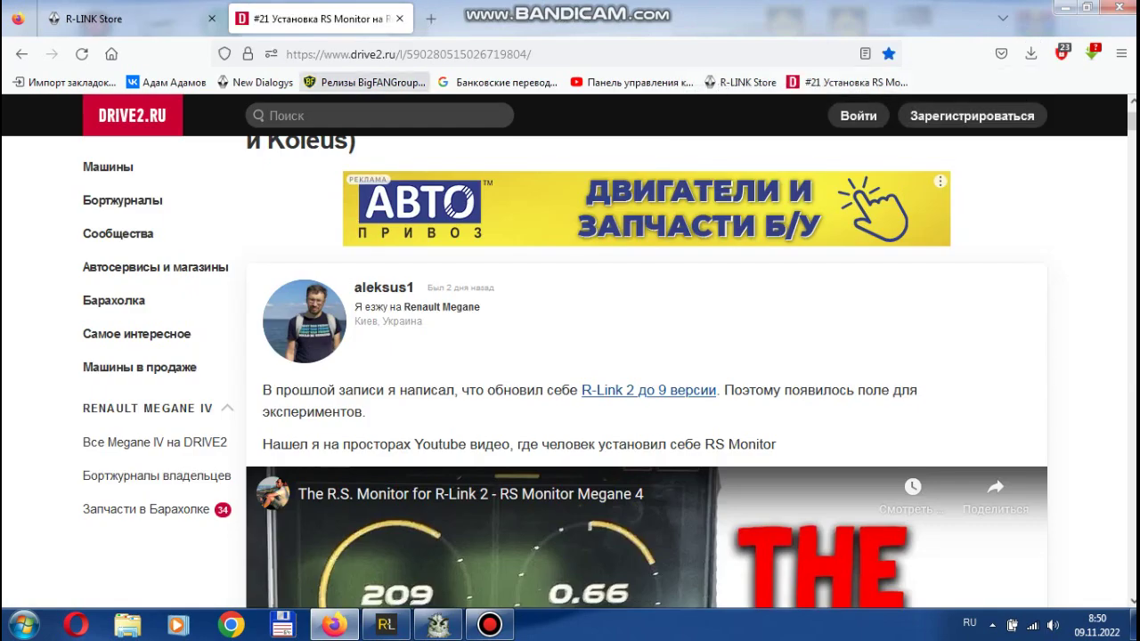
{"action": "scroll", "coordinate": [647, 374], "scroll_direction": "down", "scroll_amount": 6}
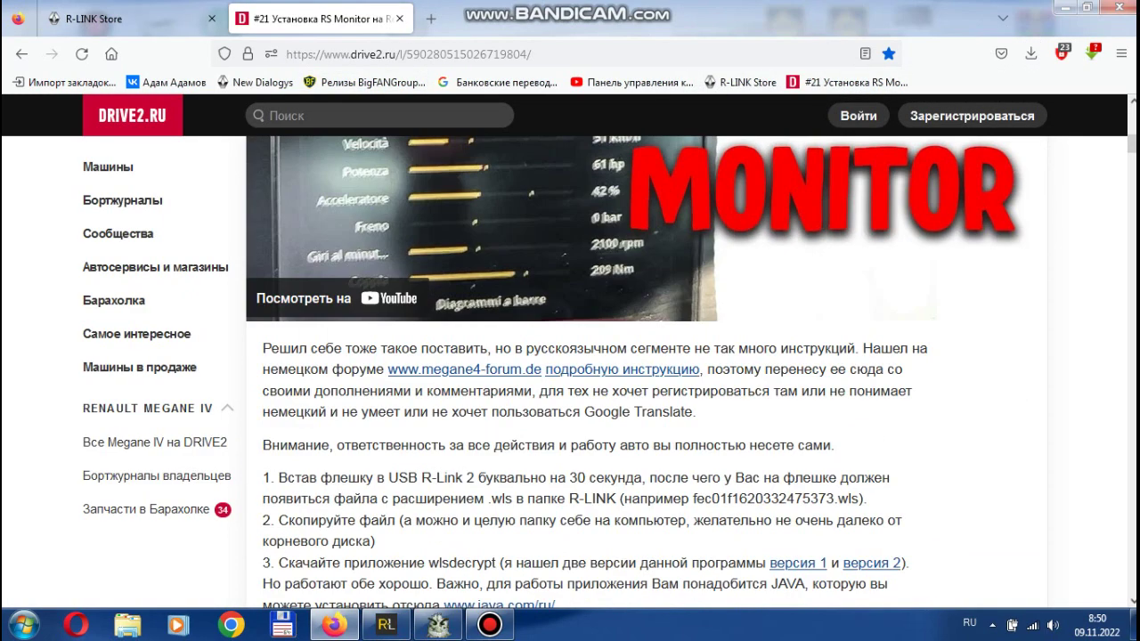
{"action": "scroll", "coordinate": [647, 374], "scroll_direction": "down", "scroll_amount": 3}
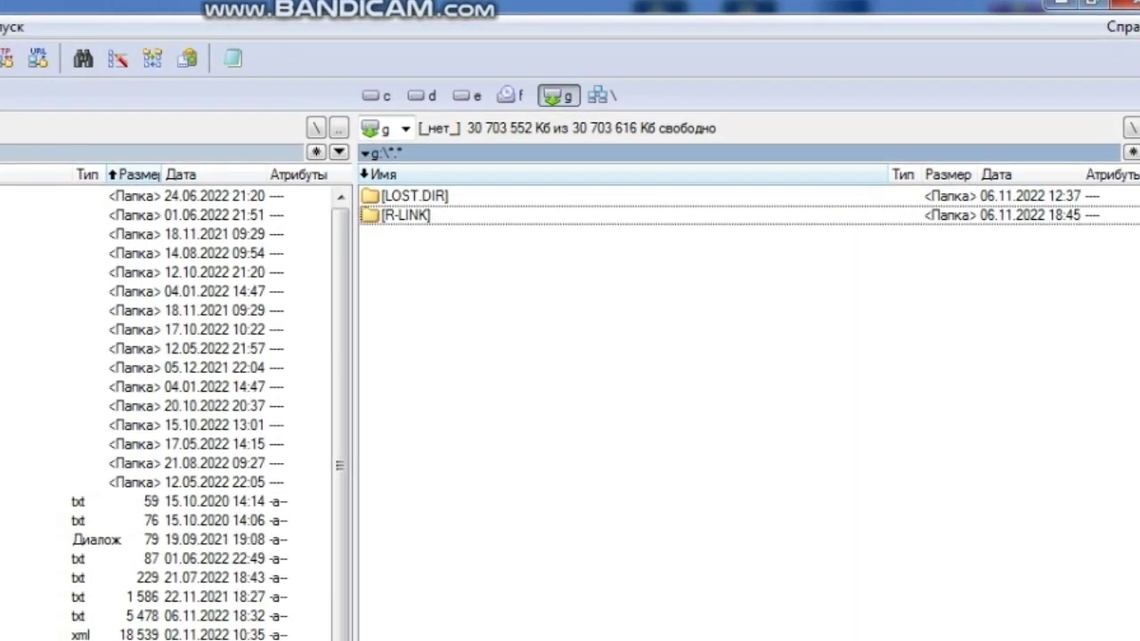
Copy 96de9a1667535828816.wls from the flash drive's R-LINK folder to the desktop
{"action": "key", "text": "Return"}
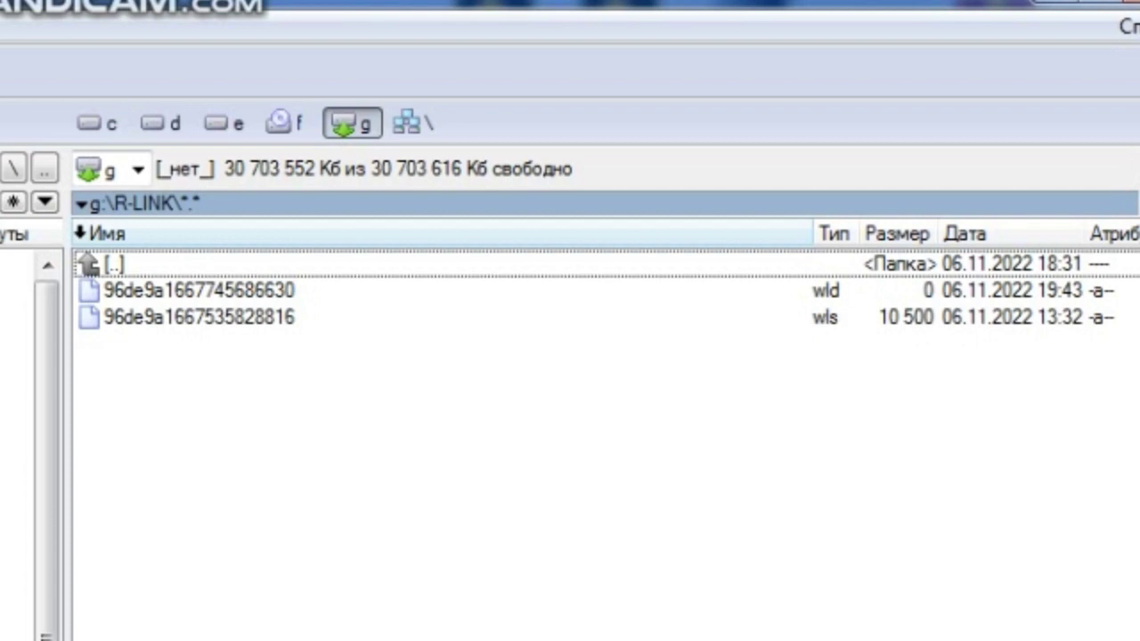
{"action": "left_click", "coordinate": [199, 317]}
{"action": "key", "text": "Insert"}
{"action": "right_click", "coordinate": [267, 309]}
{"action": "key", "text": "Escape"}
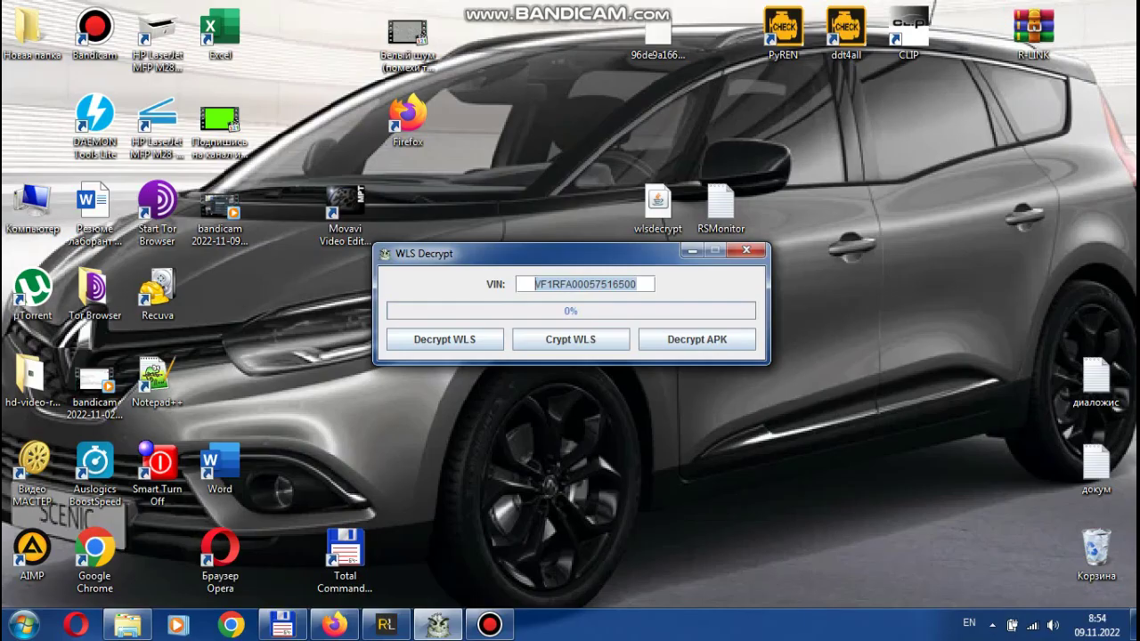
{"action": "left_click", "coordinate": [241, 43]}
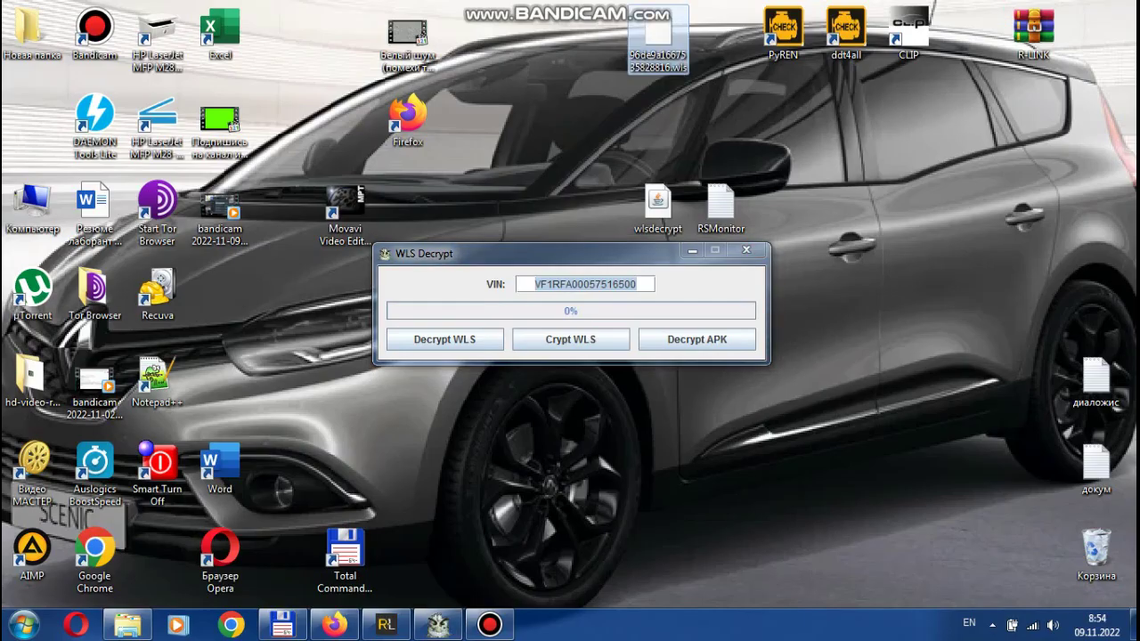
{"action": "right_click", "coordinate": [874, 128]}
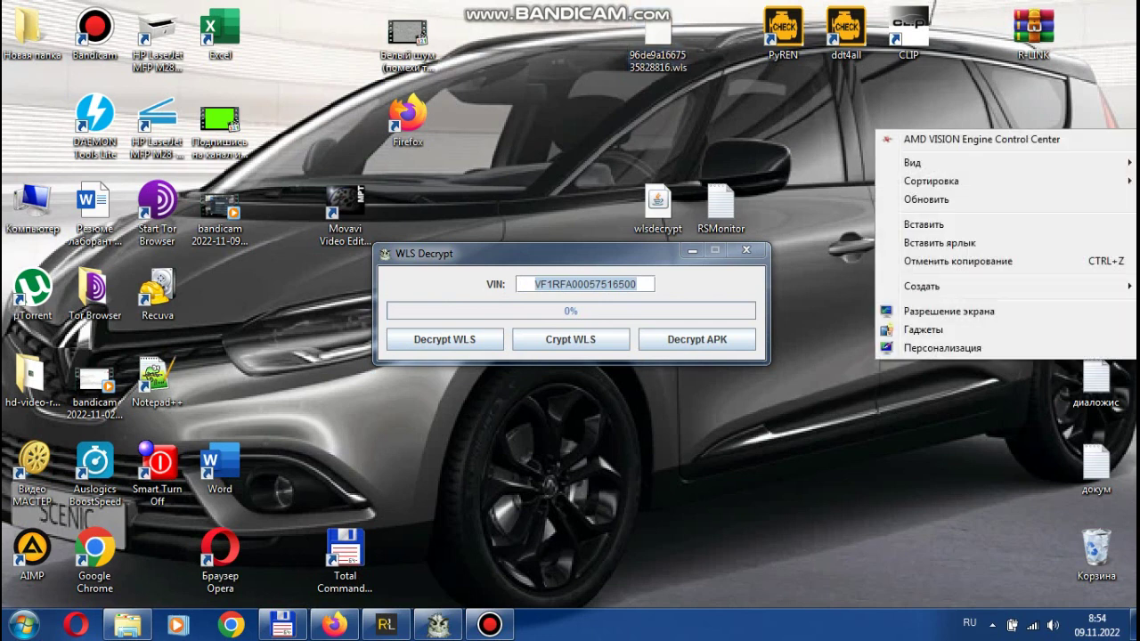
{"action": "left_click", "coordinate": [657, 40]}
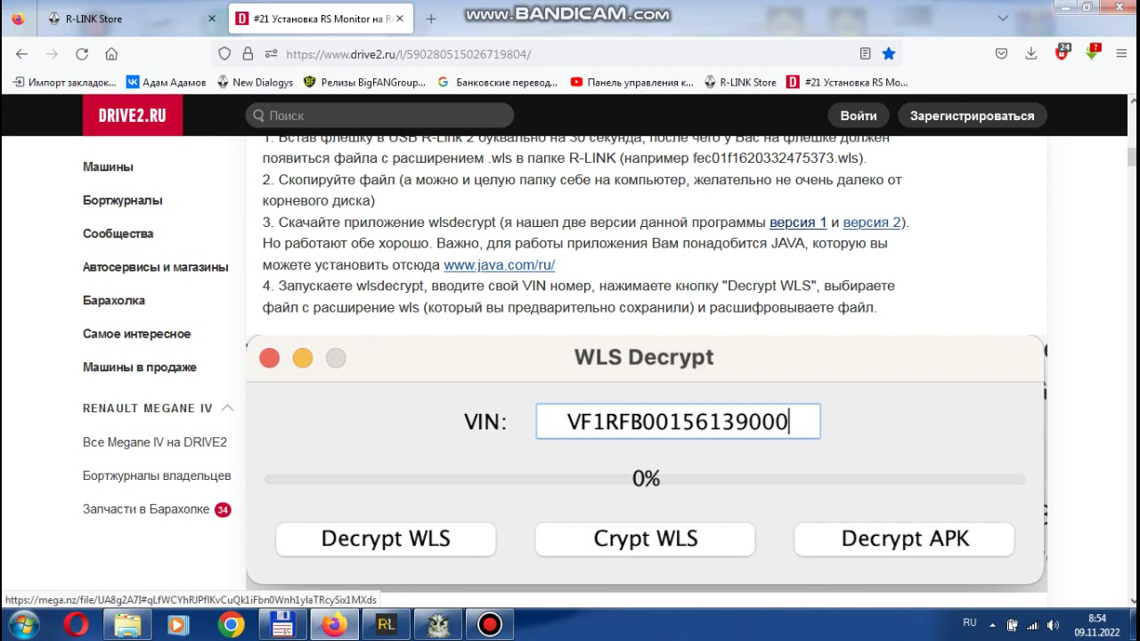
Get wlsdecrypt version 1 from the article and decrypt 96de9a1667535828816.wls from the desktop, with the file filter set to All Files
{"action": "left_click", "coordinate": [798, 222]}
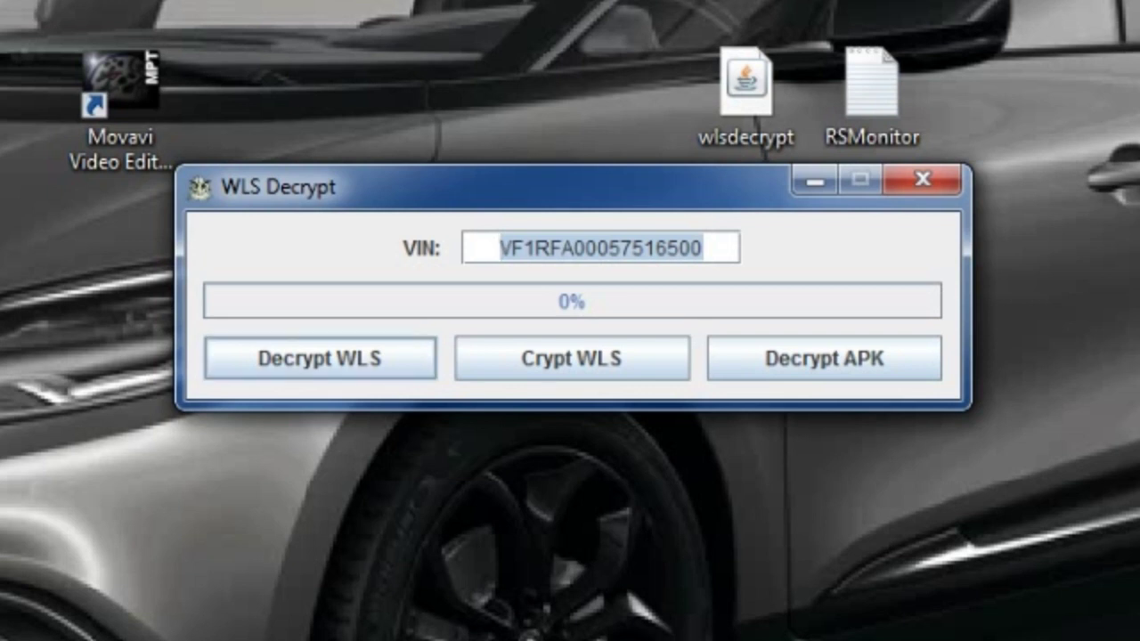
{"action": "left_click", "coordinate": [320, 358]}
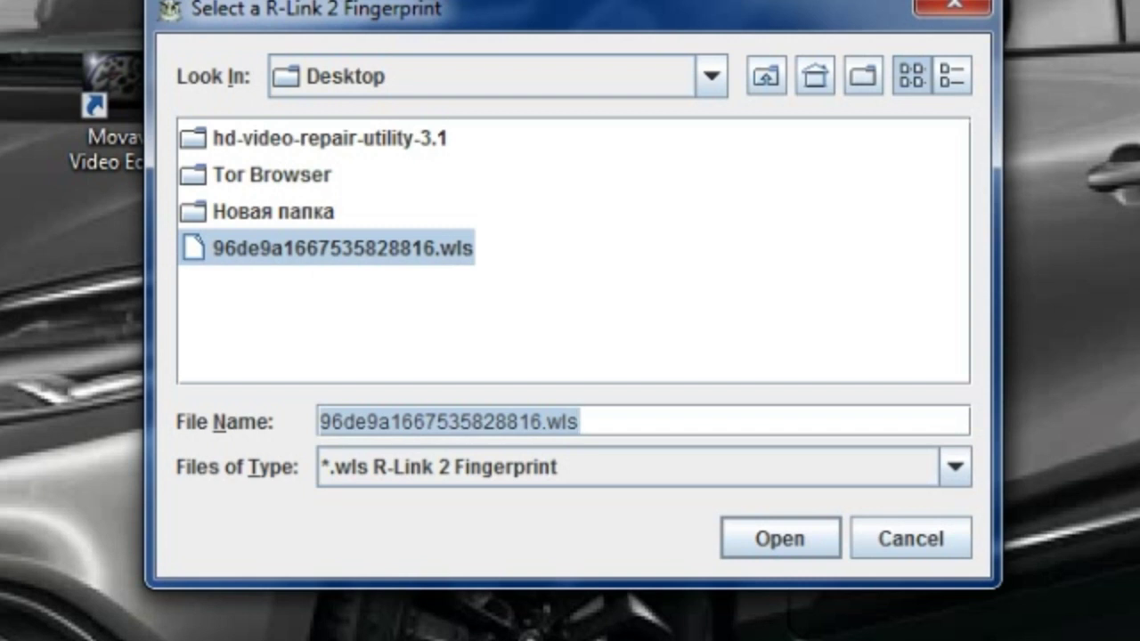
{"action": "left_click", "coordinate": [325, 248]}
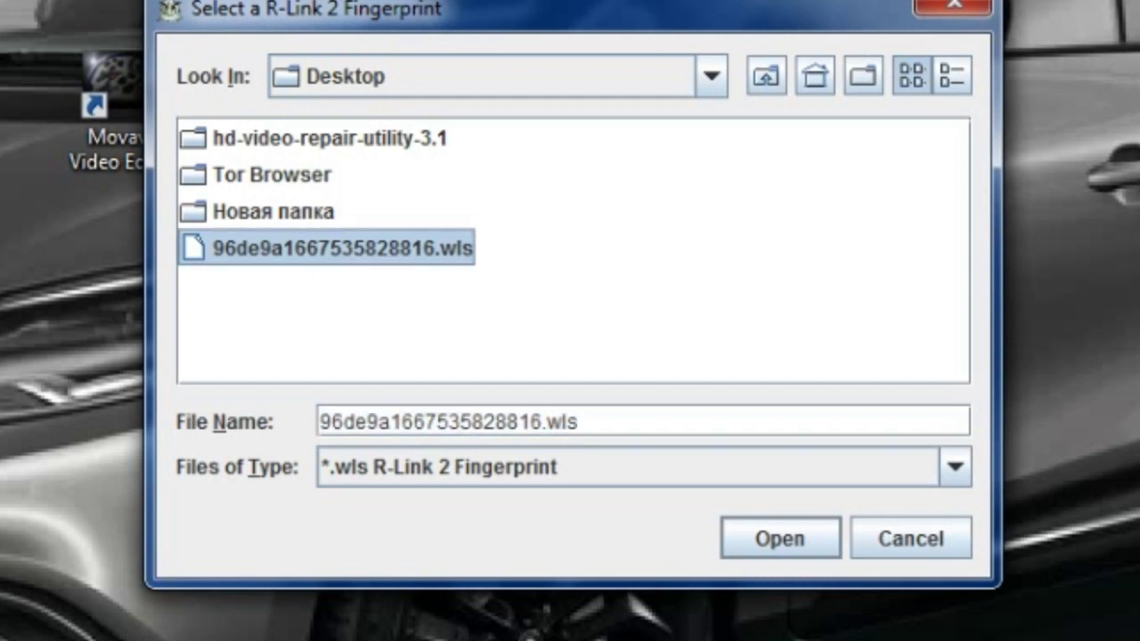
{"action": "left_click", "coordinate": [954, 466]}
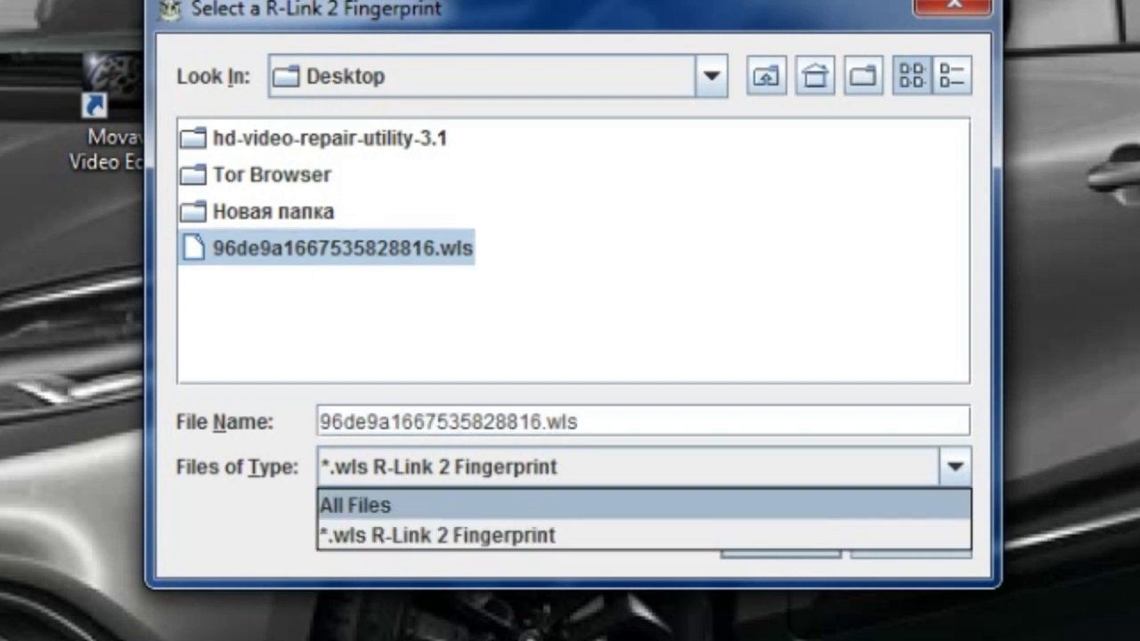
{"action": "left_click", "coordinate": [628, 505]}
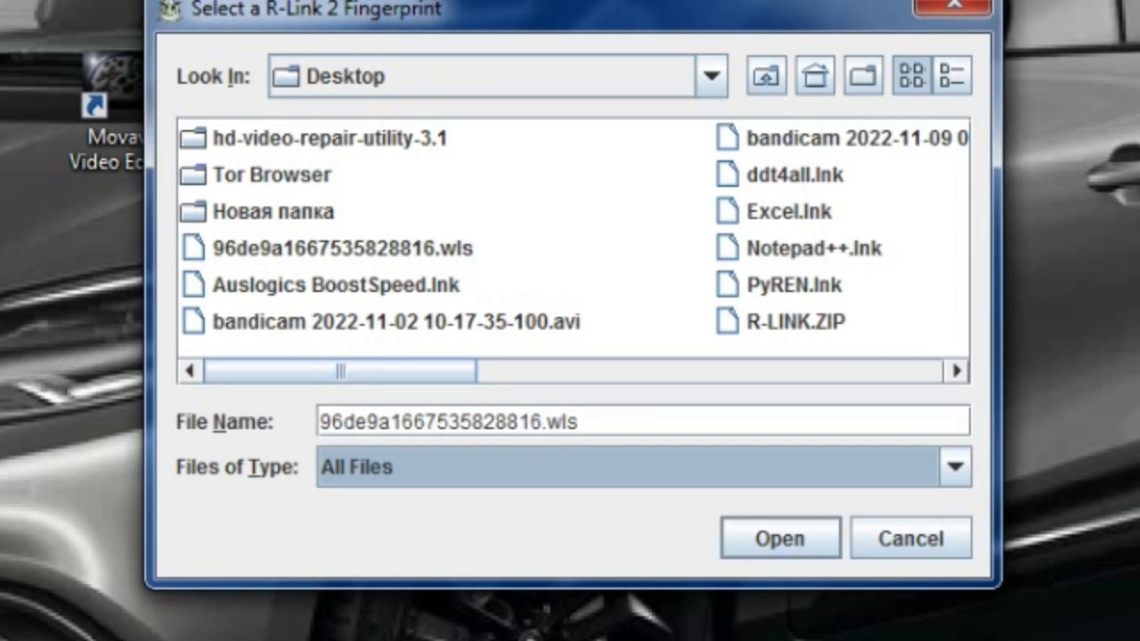
{"action": "left_click", "coordinate": [329, 247]}
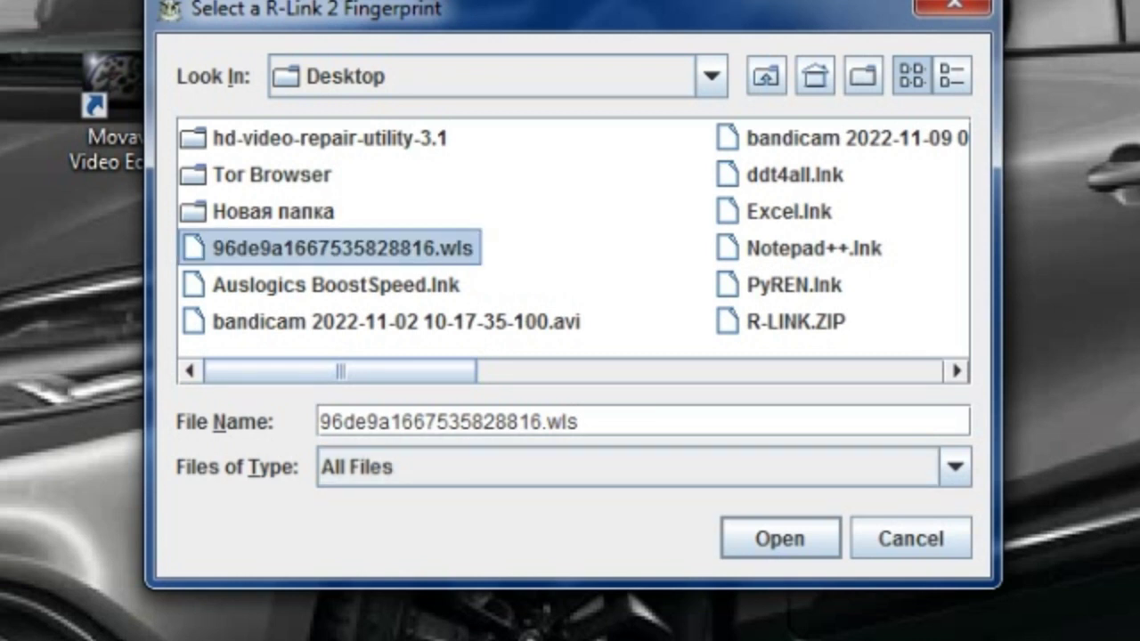
{"action": "key", "text": "Return"}
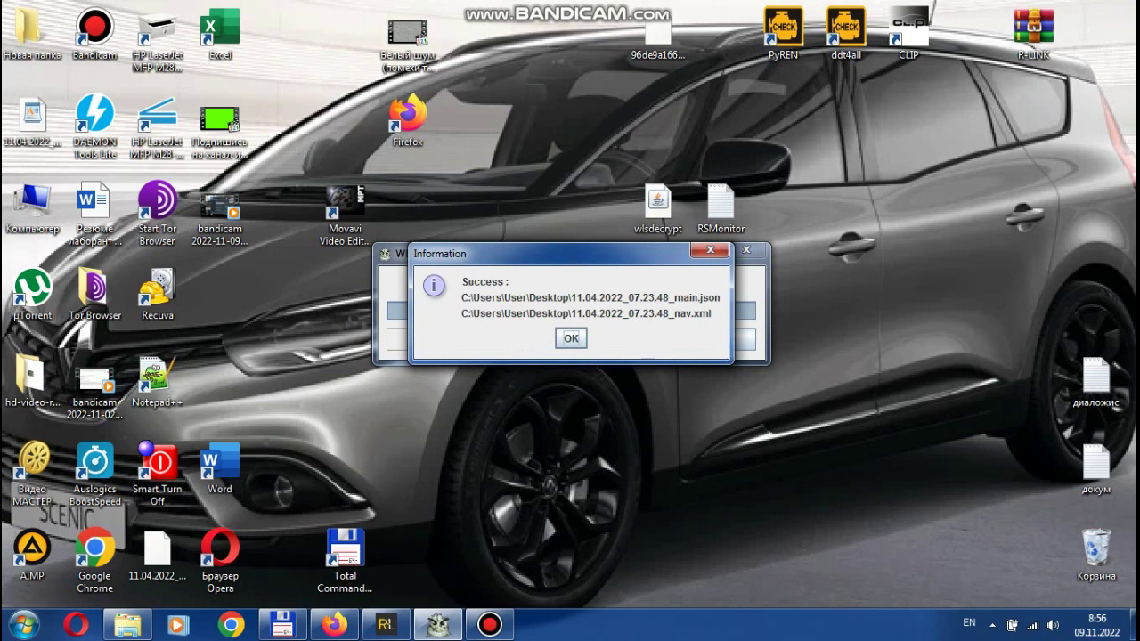
{"action": "key", "text": "Return"}
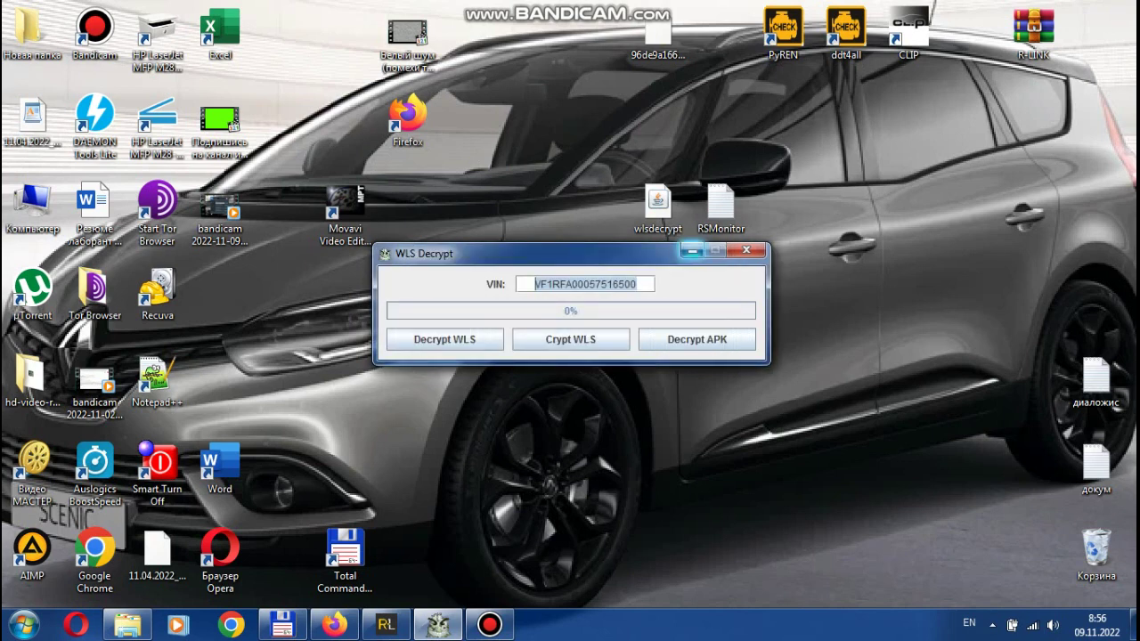
Minimise WLS Decrypt and move the decrypted 11.04.2022_07.23.48_nav file to the middle of the desktop
{"action": "left_click", "coordinate": [692, 251]}
{"action": "left_click_drag", "start_coordinate": [158, 552], "coordinate": [533, 383]}
{"action": "left_click", "coordinate": [532, 382]}
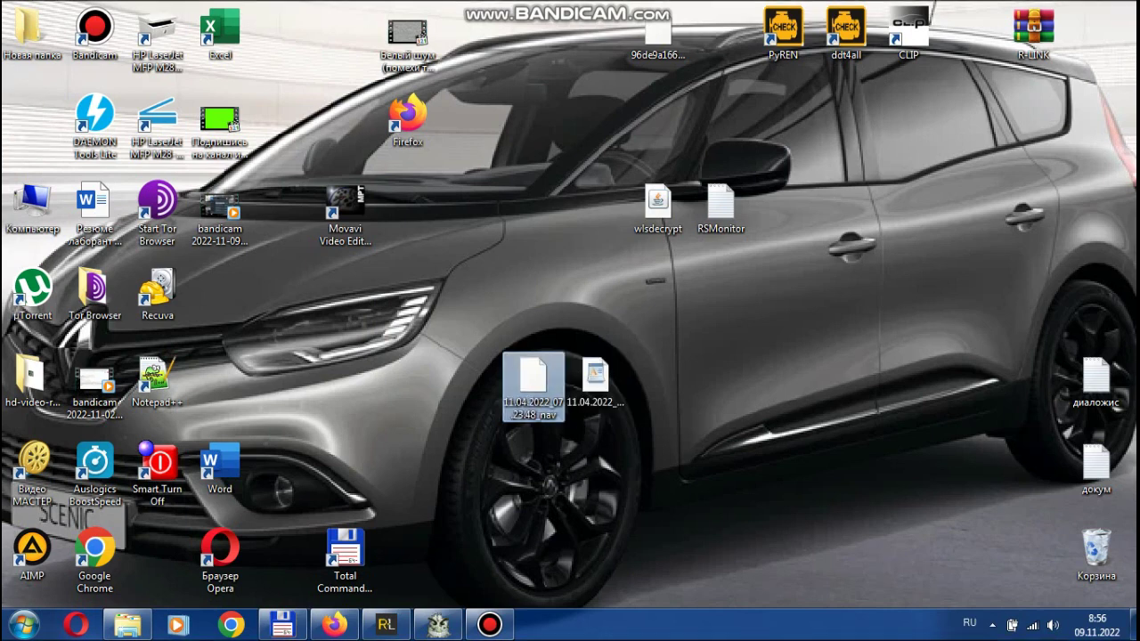
Check the properties of the decrypted 11.04.2022_07.23.48 nav and main files
{"action": "right_click", "coordinate": [541, 387]}
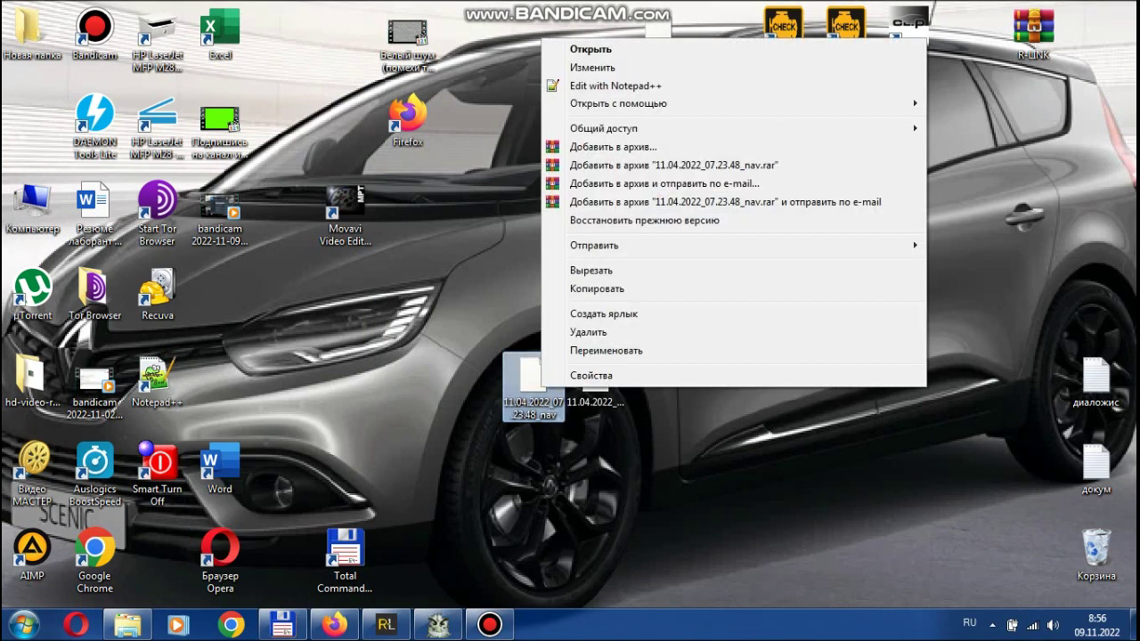
{"action": "left_click", "coordinate": [590, 374]}
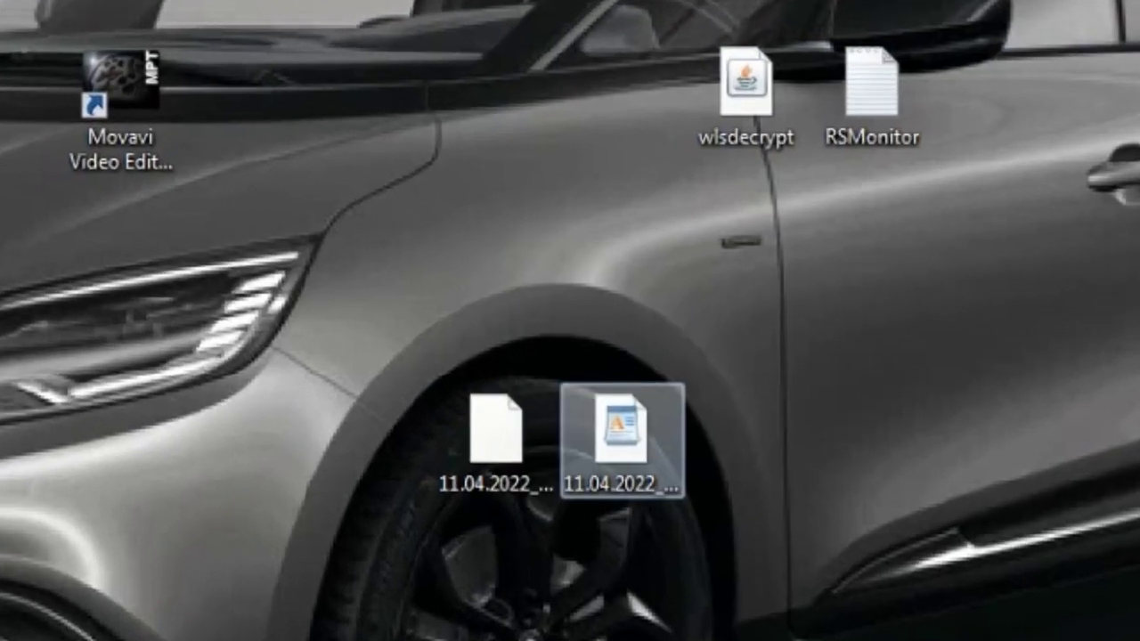
{"action": "left_click", "coordinate": [622, 441]}
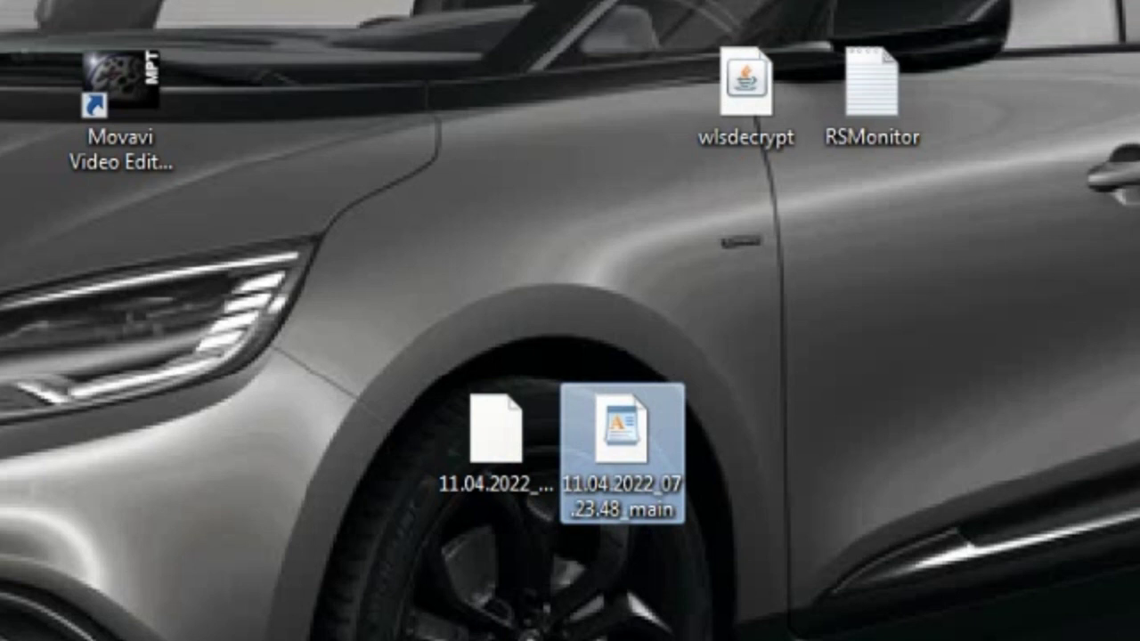
{"action": "right_click", "coordinate": [623, 439]}
{"action": "left_click", "coordinate": [725, 481]}
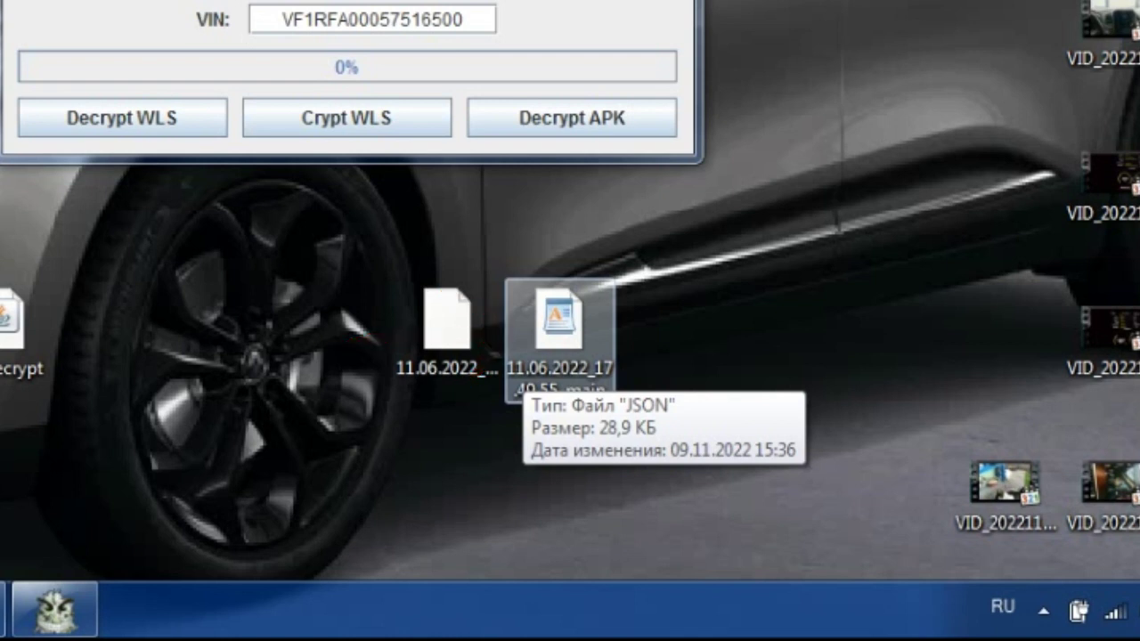
Open the desktop file 11.06.2022_17.49.55_main.json in Notepad++
{"action": "left_click", "coordinate": [559, 338]}
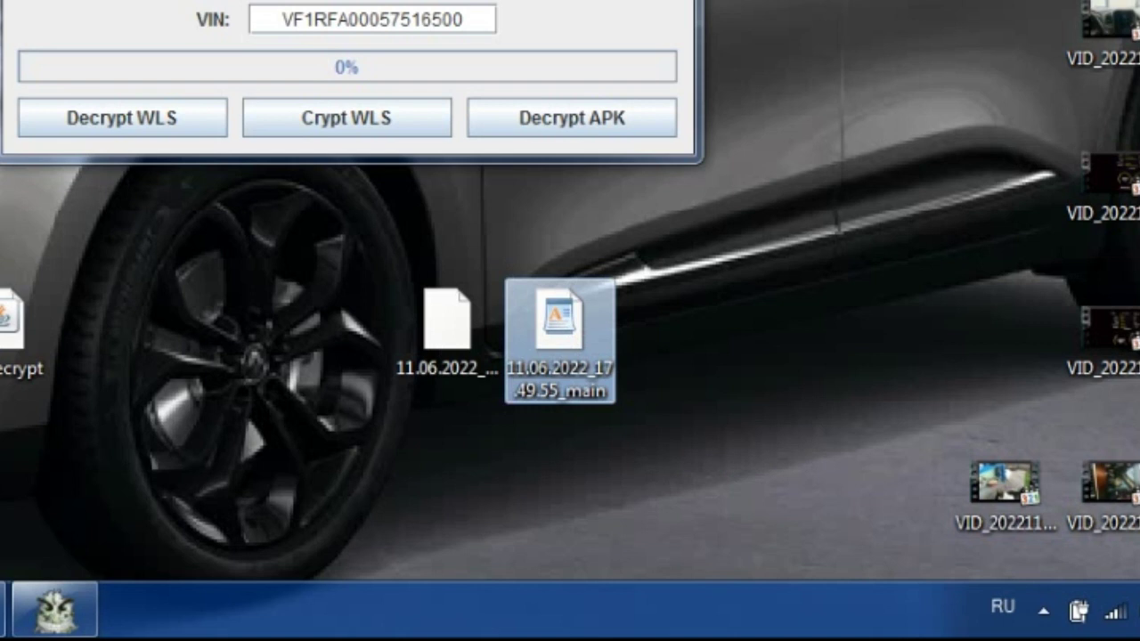
{"action": "right_click", "coordinate": [525, 361]}
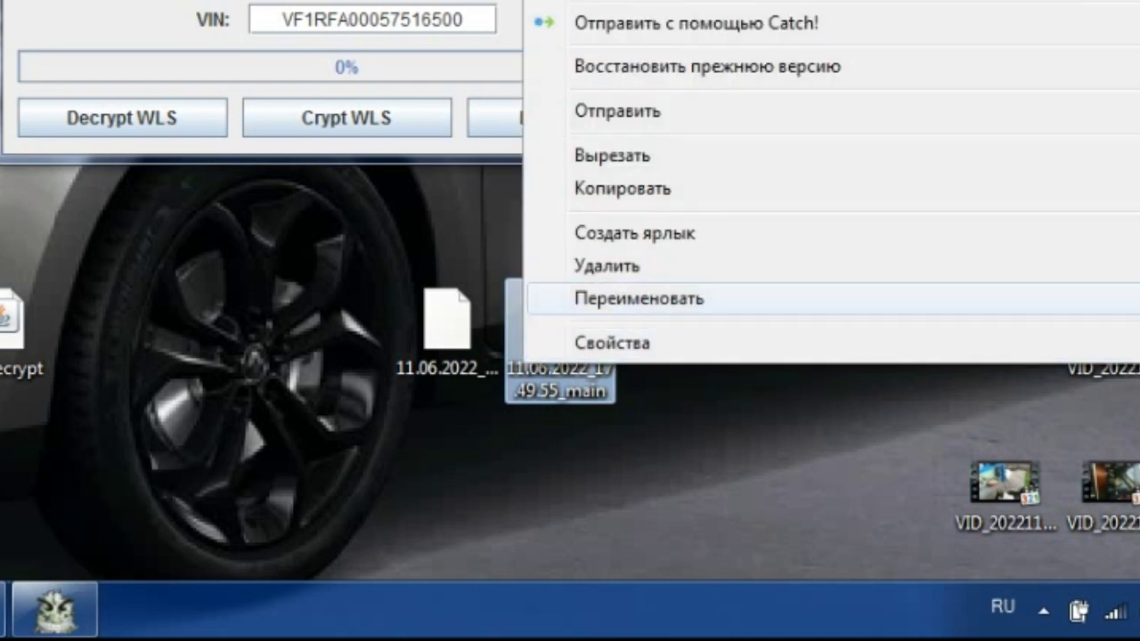
{"action": "key", "text": "Escape"}
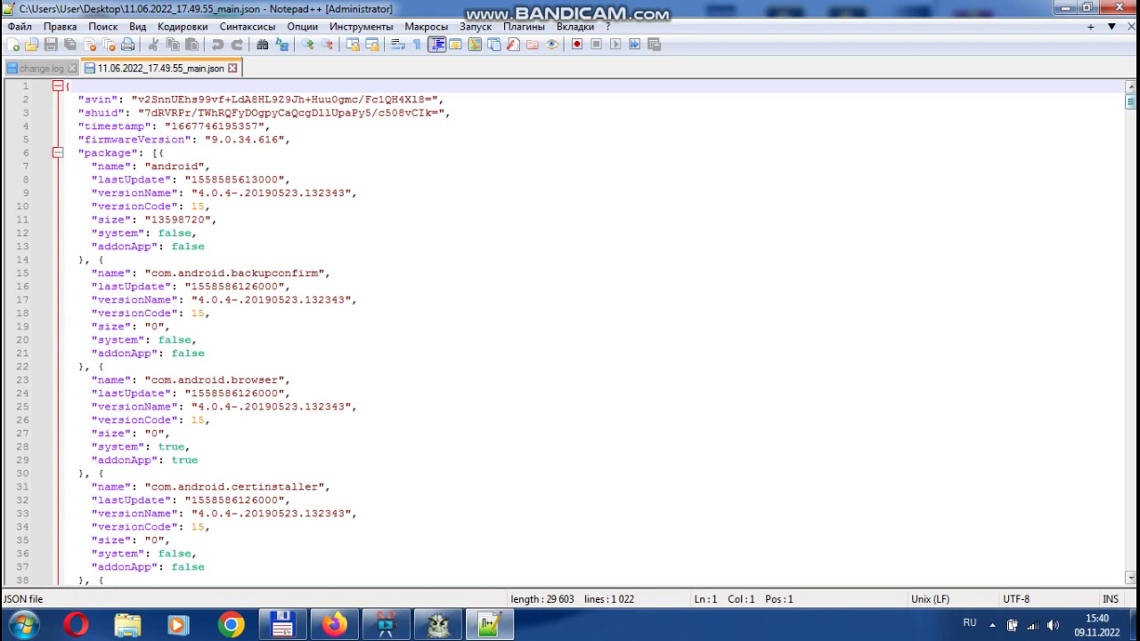
Examine the package entries in the JSON file from the android entry to the com.lge.android.app entries
{"action": "scroll", "coordinate": [570, 333], "scroll_direction": "down", "scroll_amount": 19}
{"action": "scroll", "coordinate": [570, 334], "scroll_direction": "down", "scroll_amount": 1}
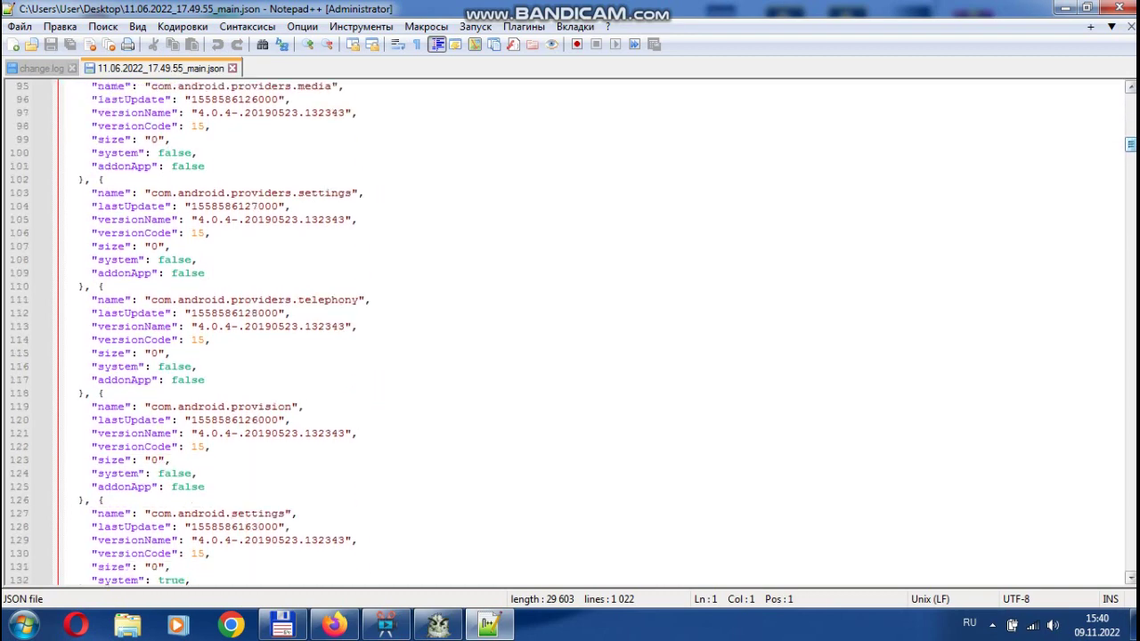
{"action": "scroll", "coordinate": [569, 333], "scroll_direction": "down", "scroll_amount": 2}
{"action": "scroll", "coordinate": [570, 334], "scroll_direction": "down", "scroll_amount": 2}
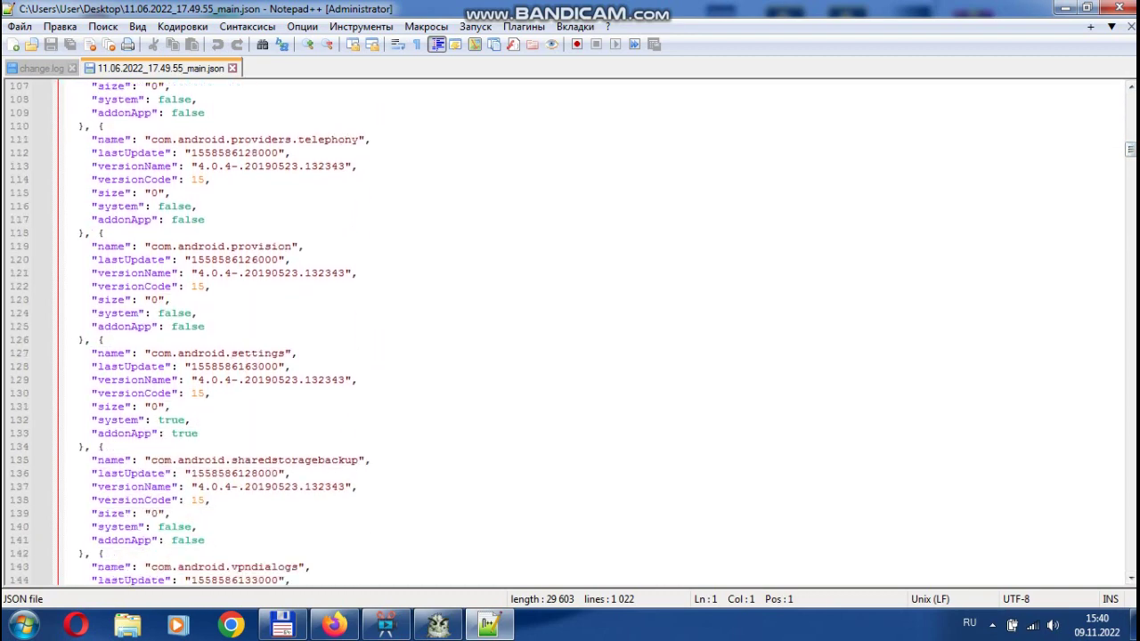
{"action": "scroll", "coordinate": [570, 334], "scroll_direction": "down", "scroll_amount": 4}
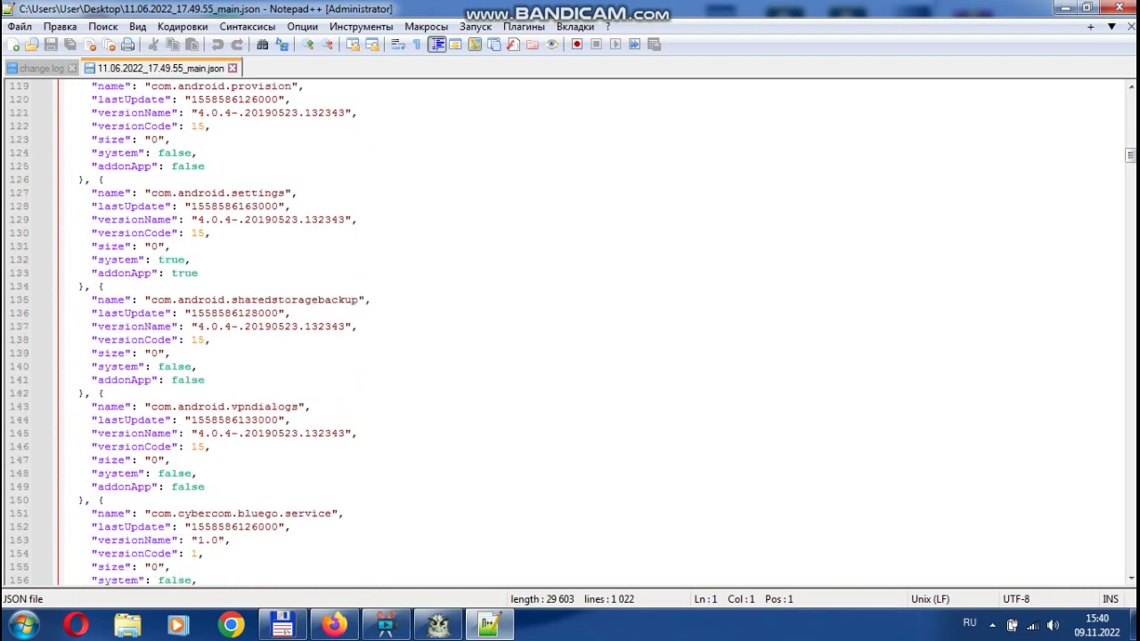
{"action": "scroll", "coordinate": [570, 334], "scroll_direction": "down", "scroll_amount": 2}
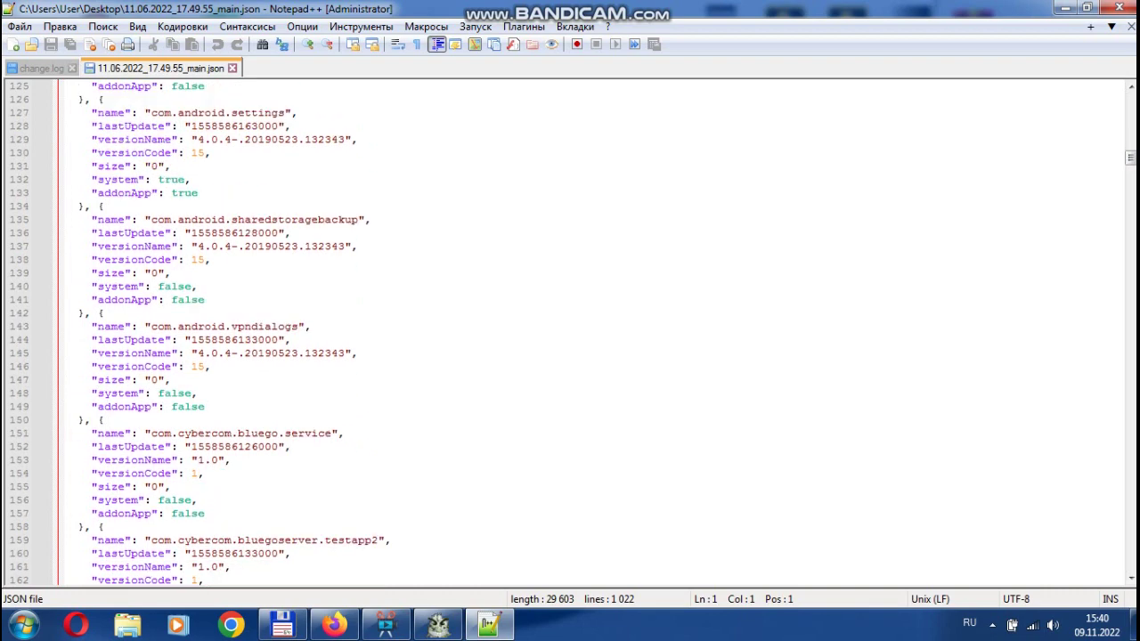
{"action": "scroll", "coordinate": [570, 334], "scroll_direction": "down", "scroll_amount": 15}
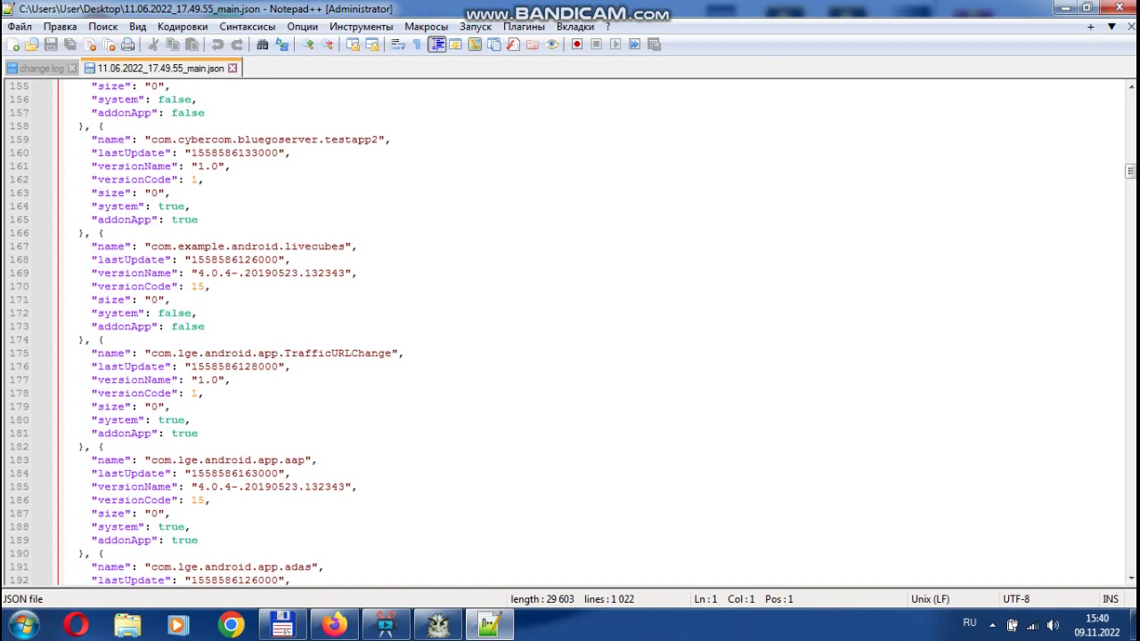
{"action": "scroll", "coordinate": [570, 334], "scroll_direction": "down", "scroll_amount": 11}
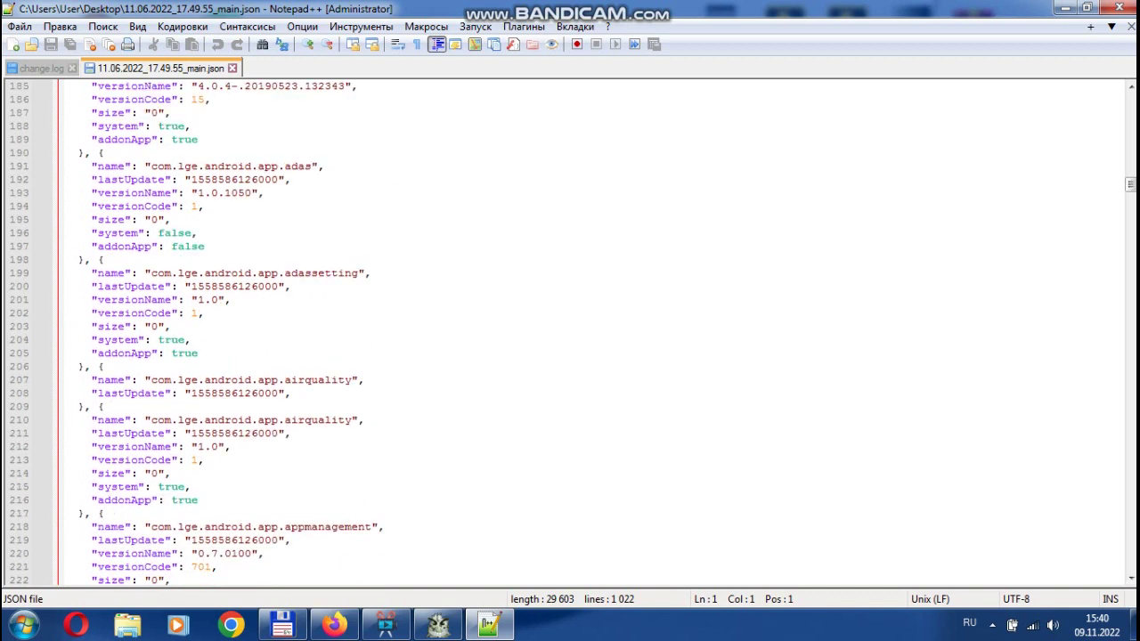
{"action": "scroll", "coordinate": [570, 334], "scroll_direction": "down", "scroll_amount": 4}
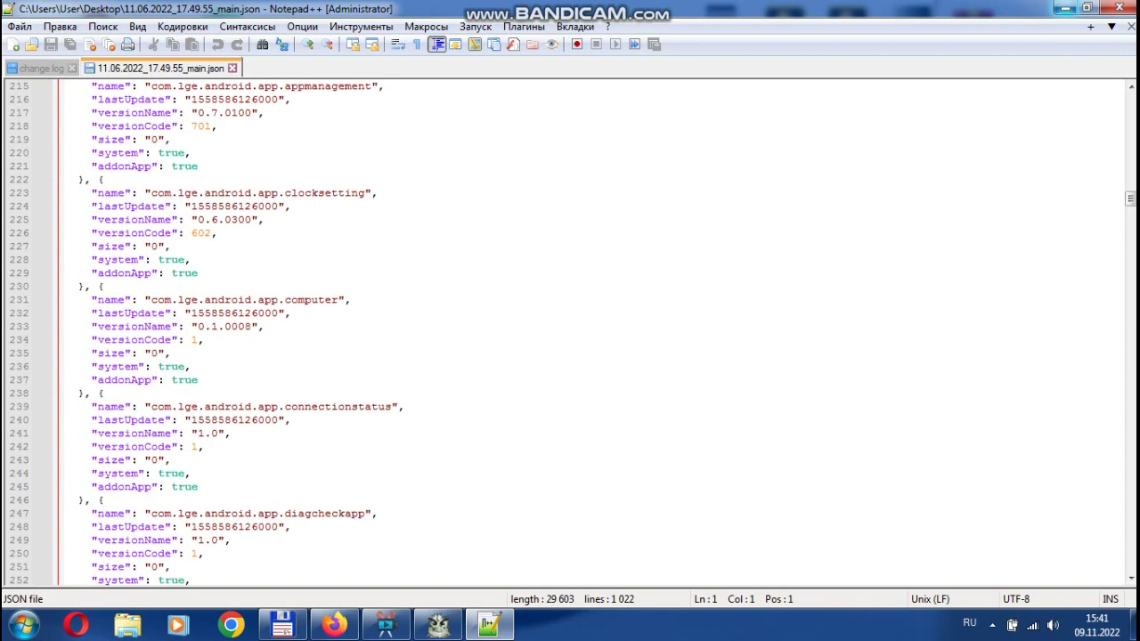
Open the rs monitor Word document and check the com.renault.rsmonitor example in the drive2.ru article in Firefox
{"action": "left_click", "coordinate": [1066, 9]}
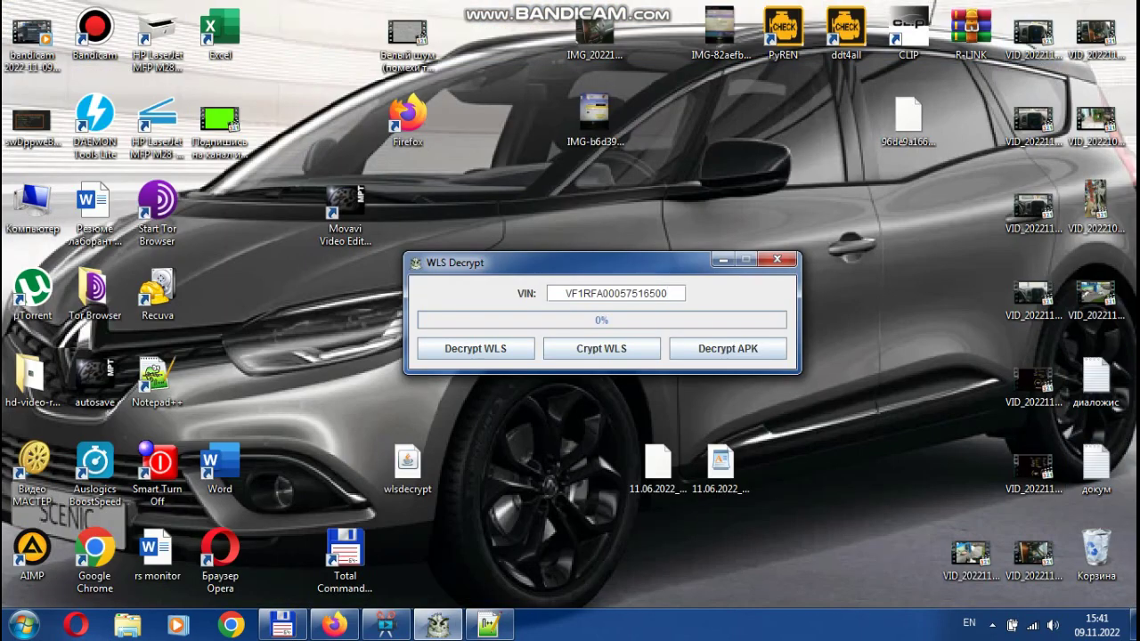
{"action": "left_click", "coordinate": [156, 552]}
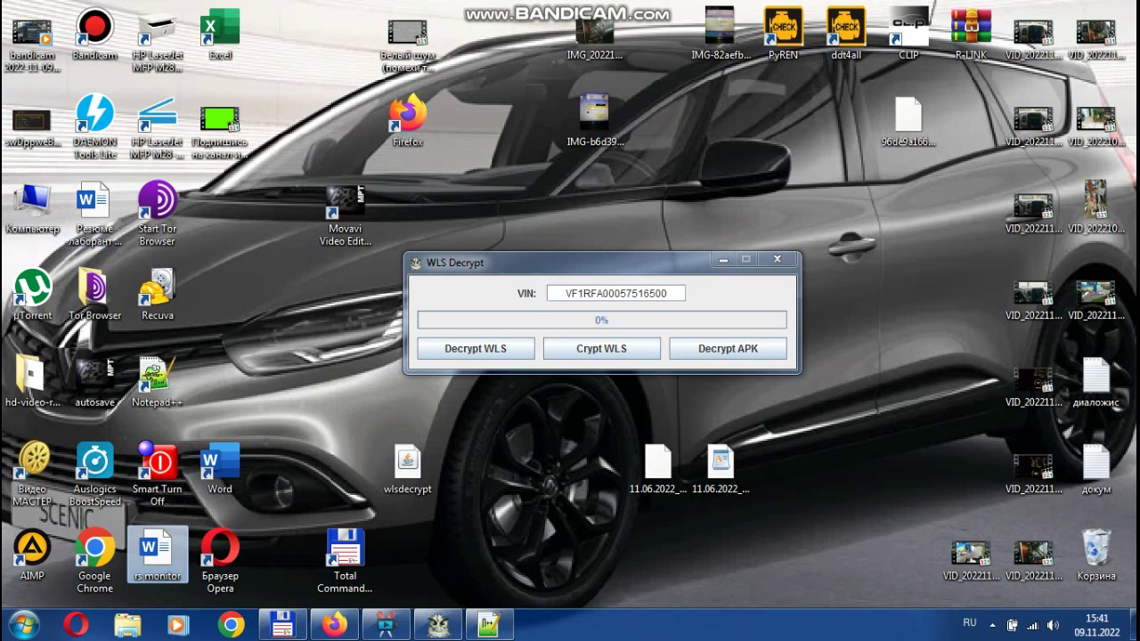
{"action": "left_click", "coordinate": [334, 624]}
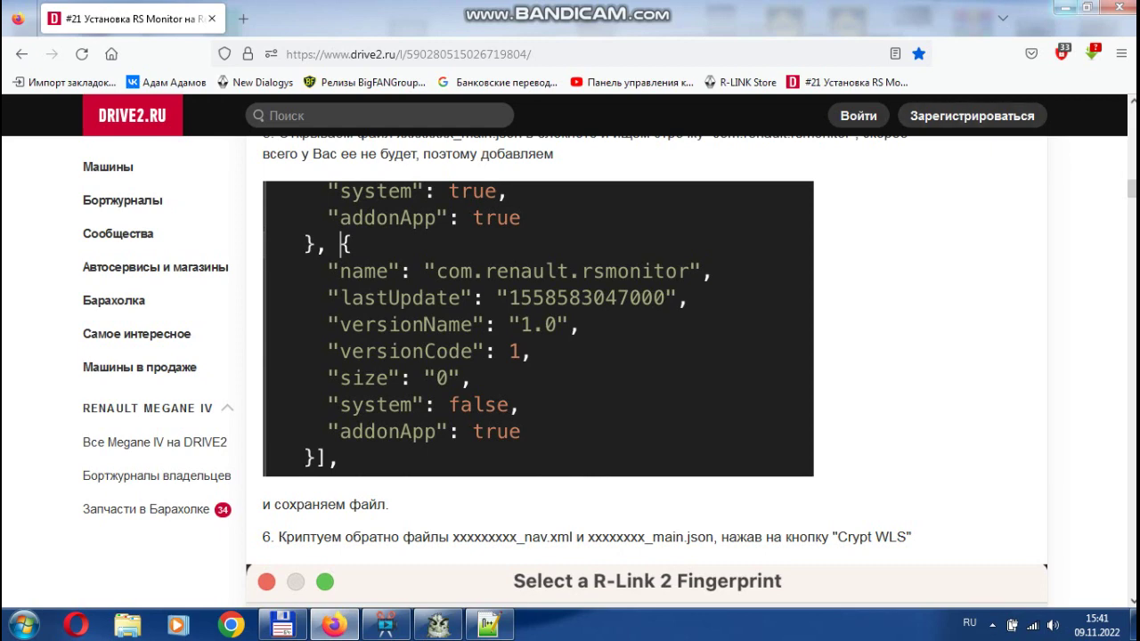
{"action": "left_click", "coordinate": [1065, 8]}
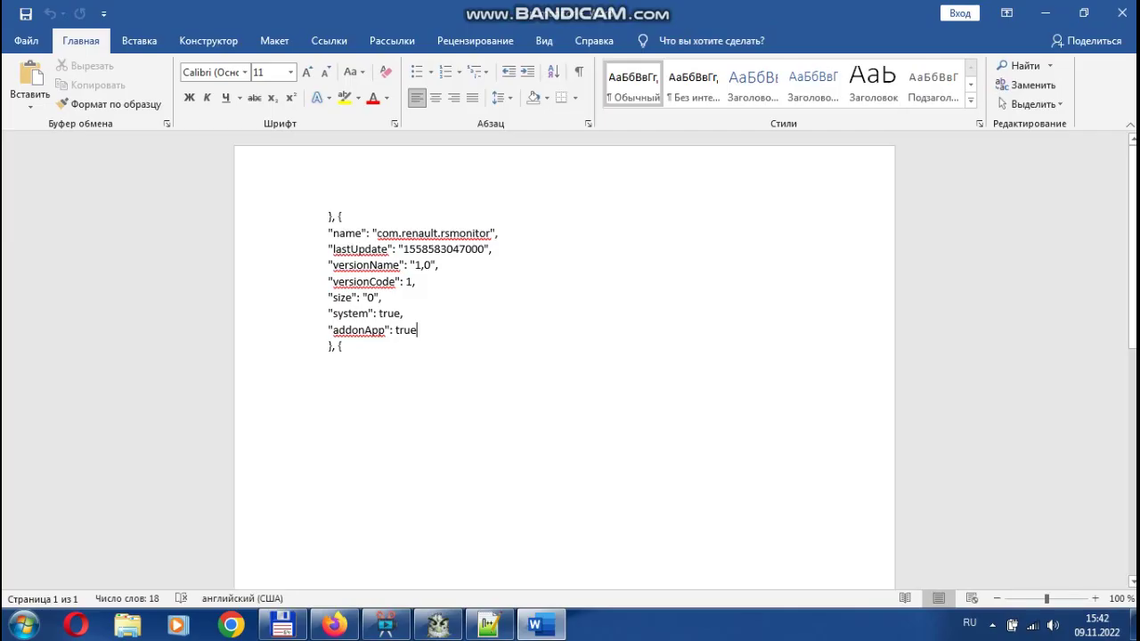
Copy the whole com.renault.rsmonitor entry, including its opening and closing brackets, from the Word document
{"action": "key", "text": "shift+Up"}
{"action": "key", "text": "shift+Up"}
{"action": "key", "text": "shift+Up"}
{"action": "key", "text": "shift+Up"}
{"action": "key", "text": "shift+Up"}
{"action": "key", "text": "shift+Up"}
{"action": "key", "text": "shift+Up"}
{"action": "key", "text": "shift+Up"}
{"action": "key", "text": "shift+Home"}
{"action": "key", "text": "ctrl+c"}
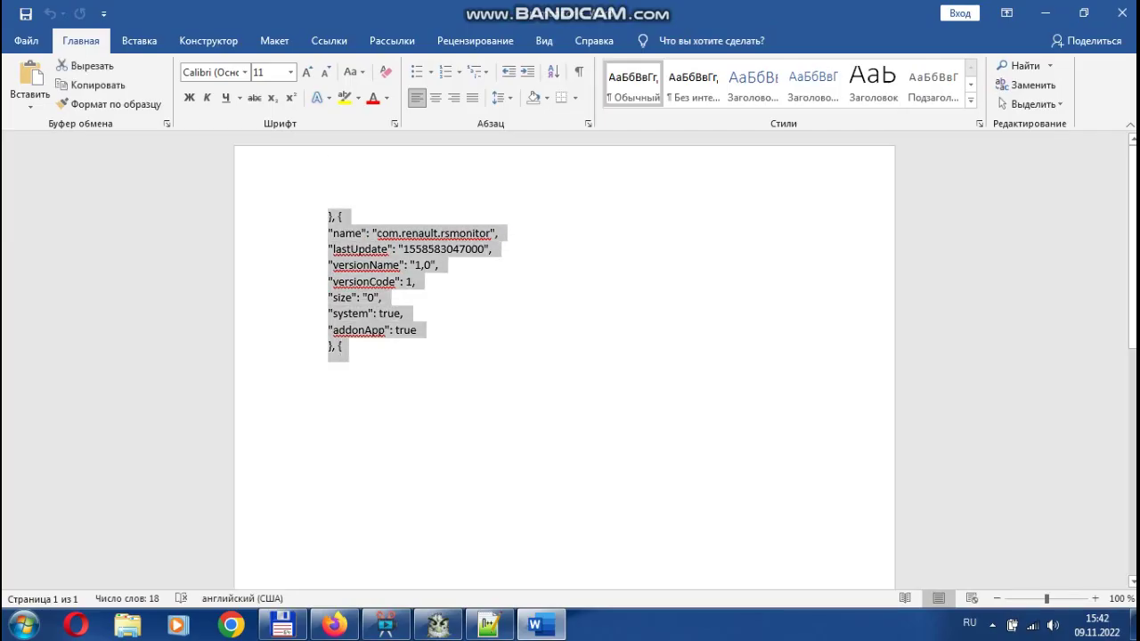
{"action": "key", "text": "shift+F10"}
{"action": "key", "text": "Down"}
{"action": "key", "text": "Down"}
{"action": "key", "text": "Return"}
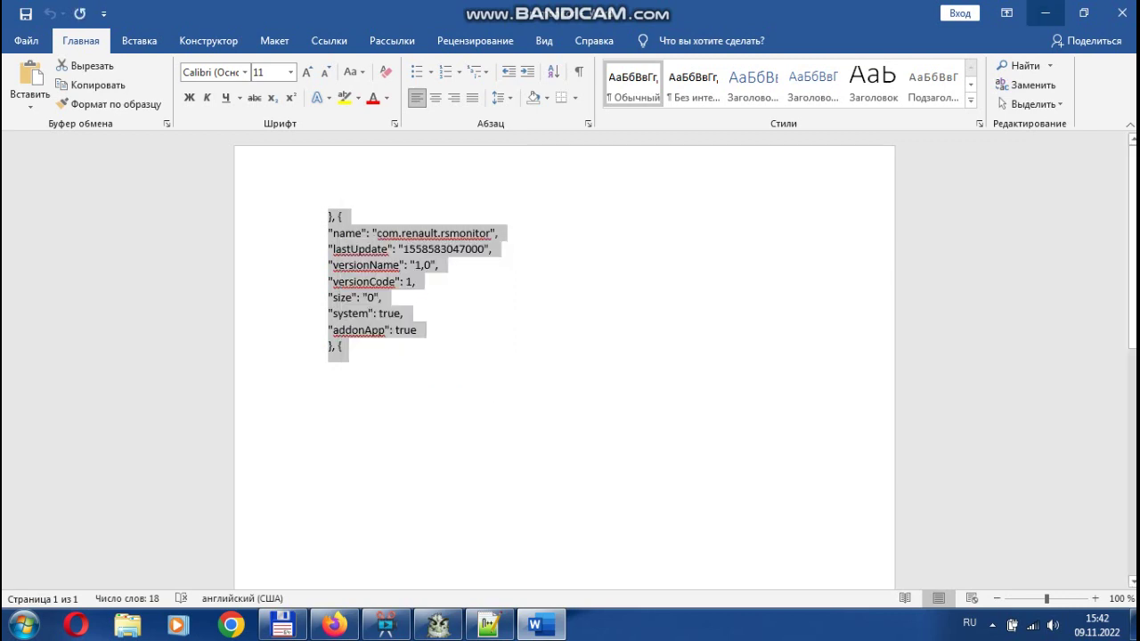
Switch to Notepad++ and paste the com.renault.rsmonitor entry after the tts.api.test.app entry at the end of the package list
{"action": "left_click", "coordinate": [1045, 12]}
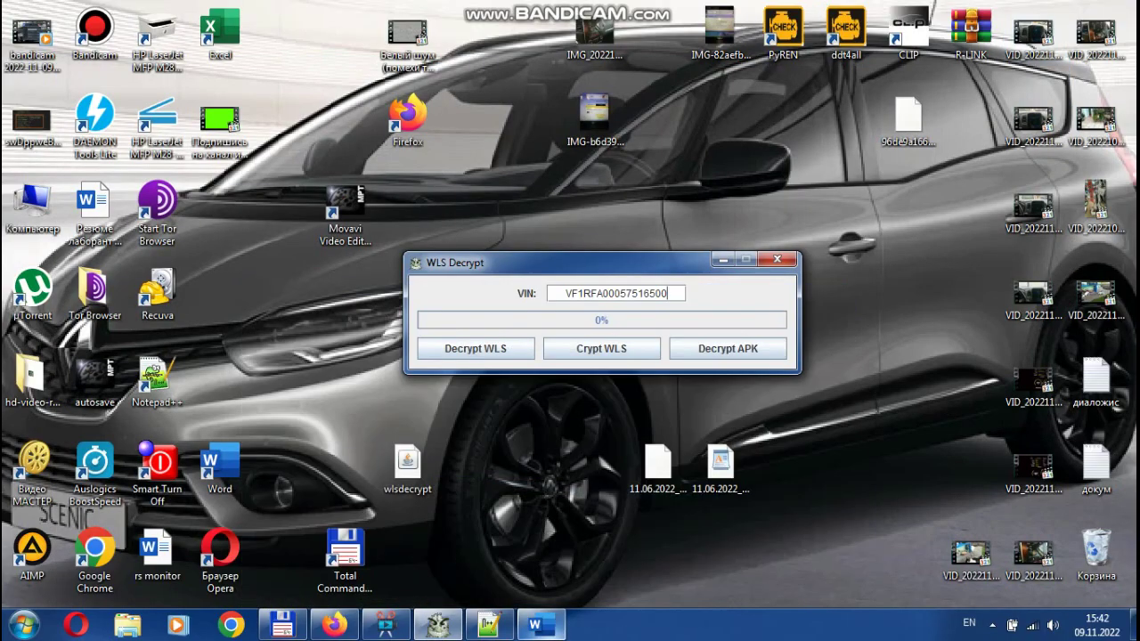
{"action": "left_click", "coordinate": [488, 625]}
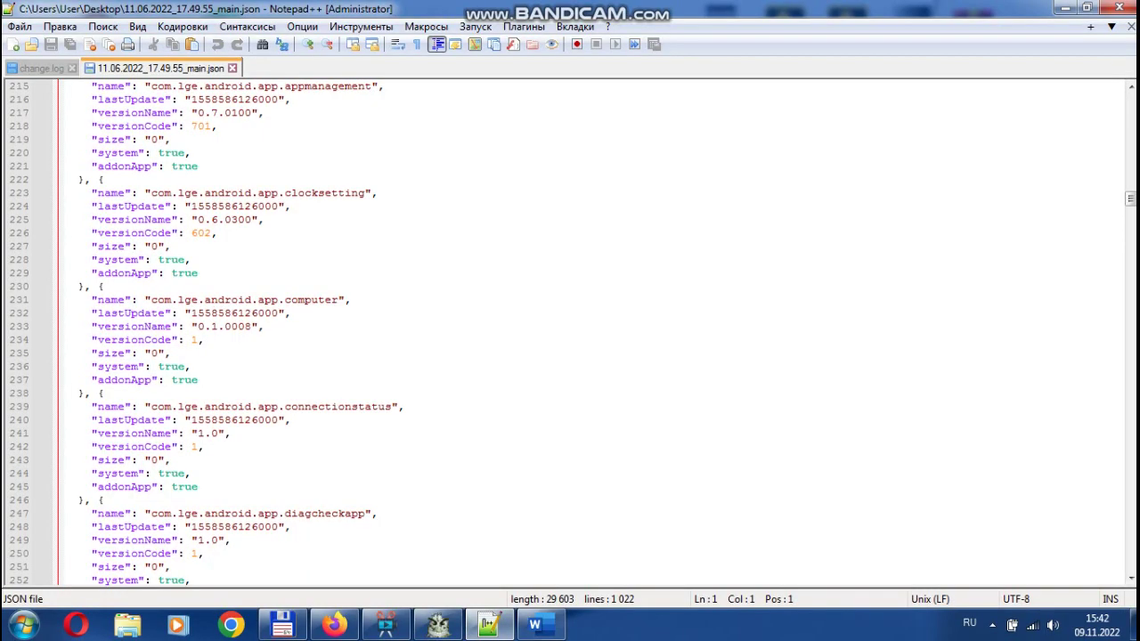
{"action": "scroll", "coordinate": [570, 334], "scroll_direction": "down", "scroll_amount": 20}
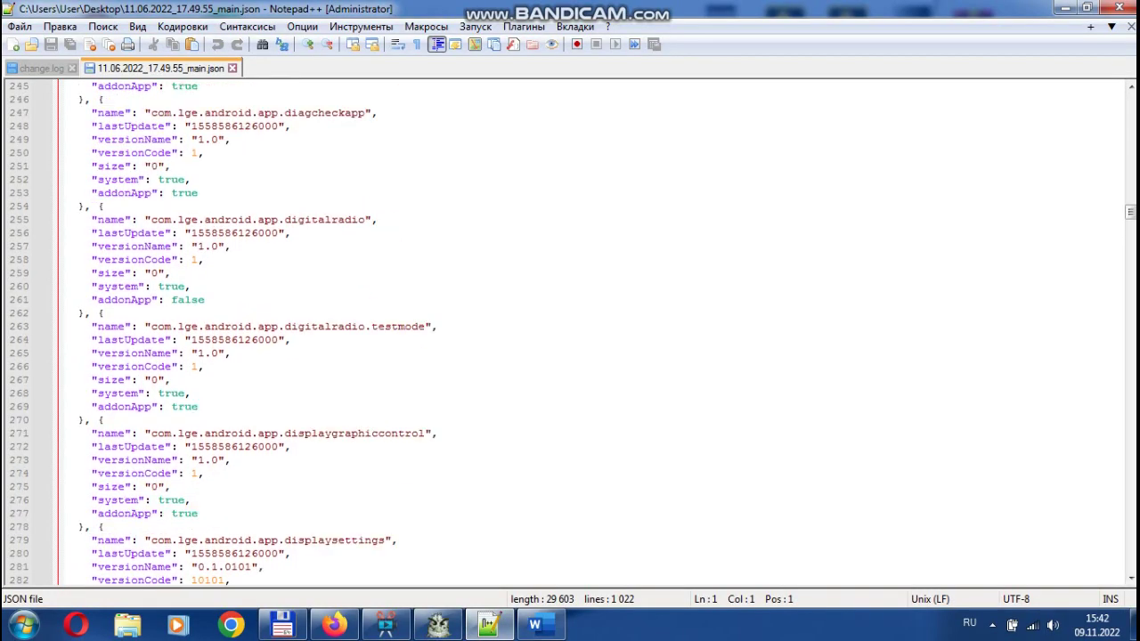
{"action": "left_click_drag", "start_coordinate": [1130, 258], "coordinate": [1130, 549]}
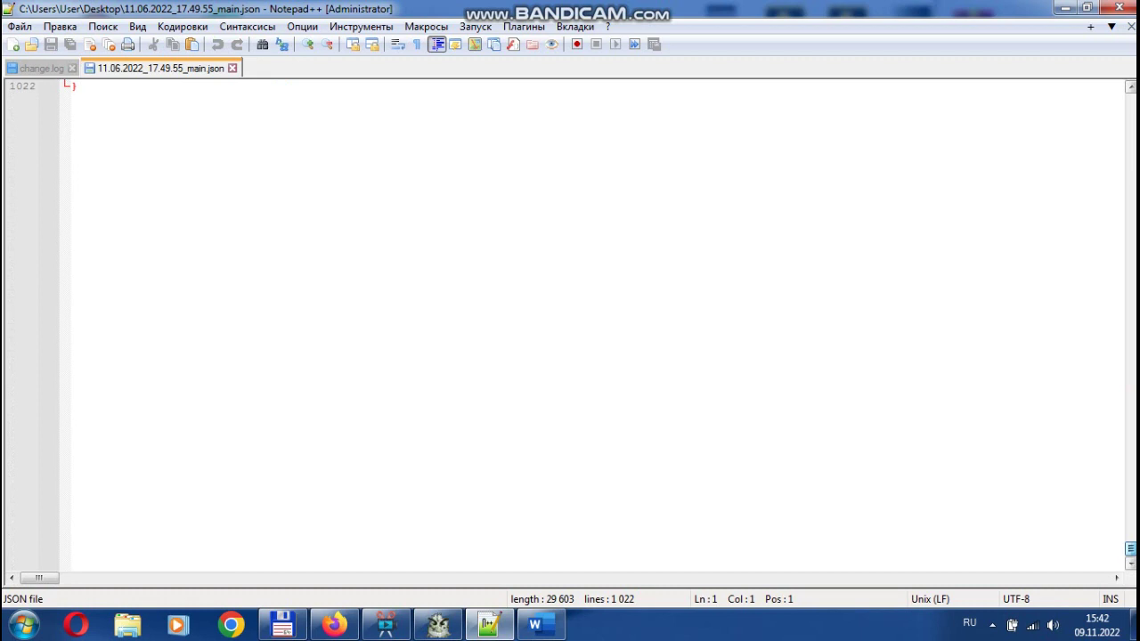
{"action": "scroll", "coordinate": [570, 334], "scroll_direction": "up", "scroll_amount": 17}
{"action": "scroll", "coordinate": [570, 333], "scroll_direction": "down", "scroll_amount": 5}
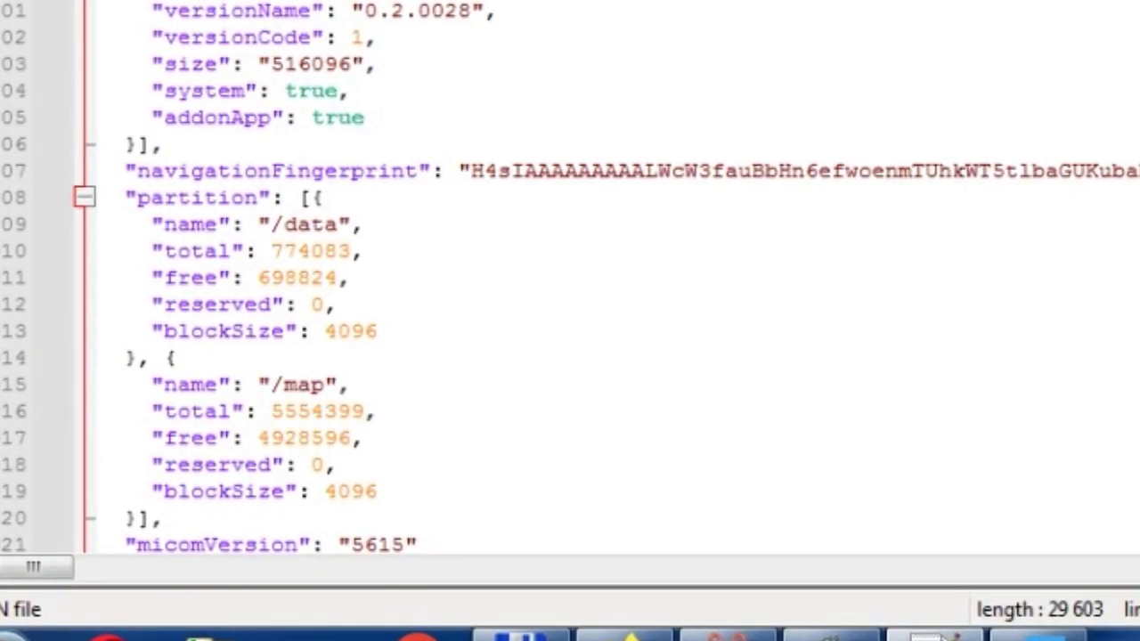
{"action": "scroll", "coordinate": [570, 285], "scroll_direction": "up", "scroll_amount": 3}
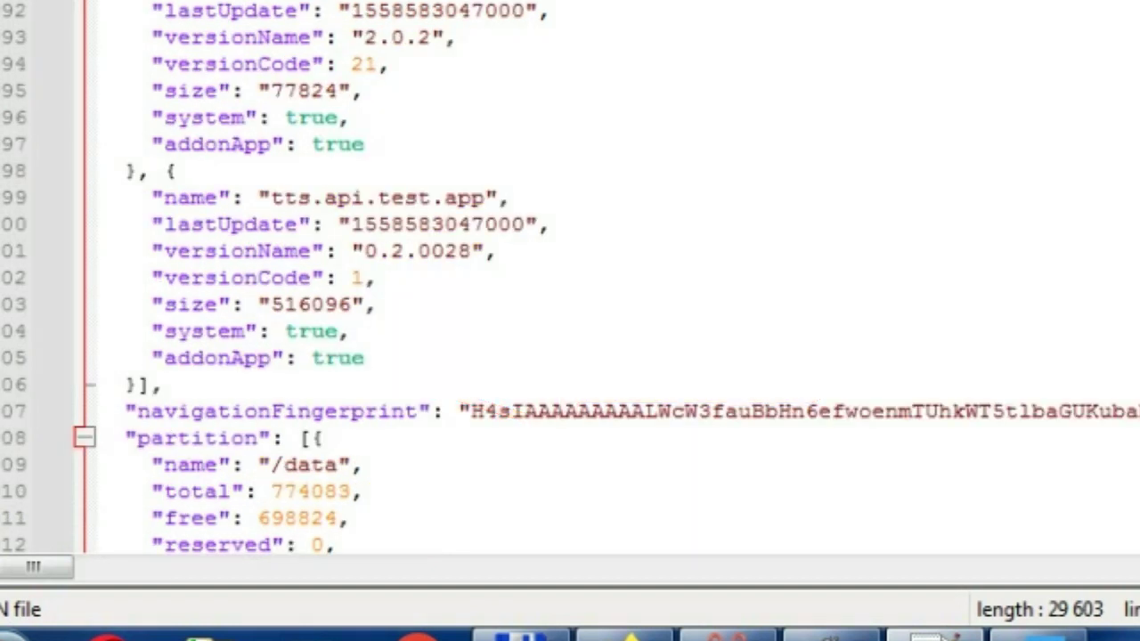
{"action": "scroll", "coordinate": [570, 285], "scroll_direction": "down", "scroll_amount": 1}
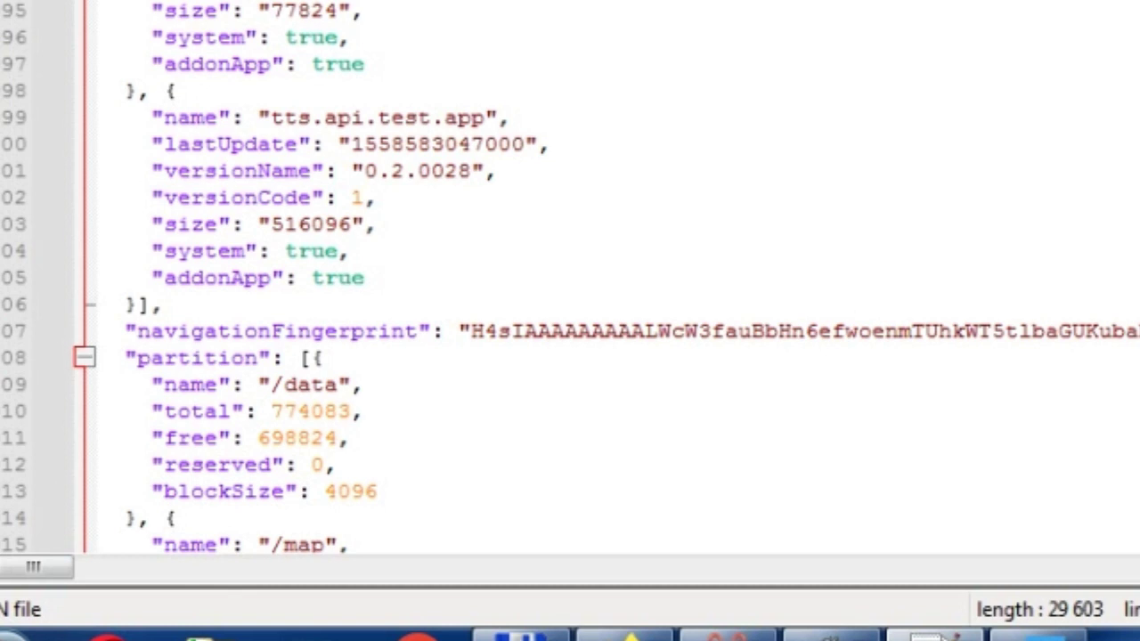
{"action": "left_click", "coordinate": [364, 278]}
{"action": "key", "text": "Return"}
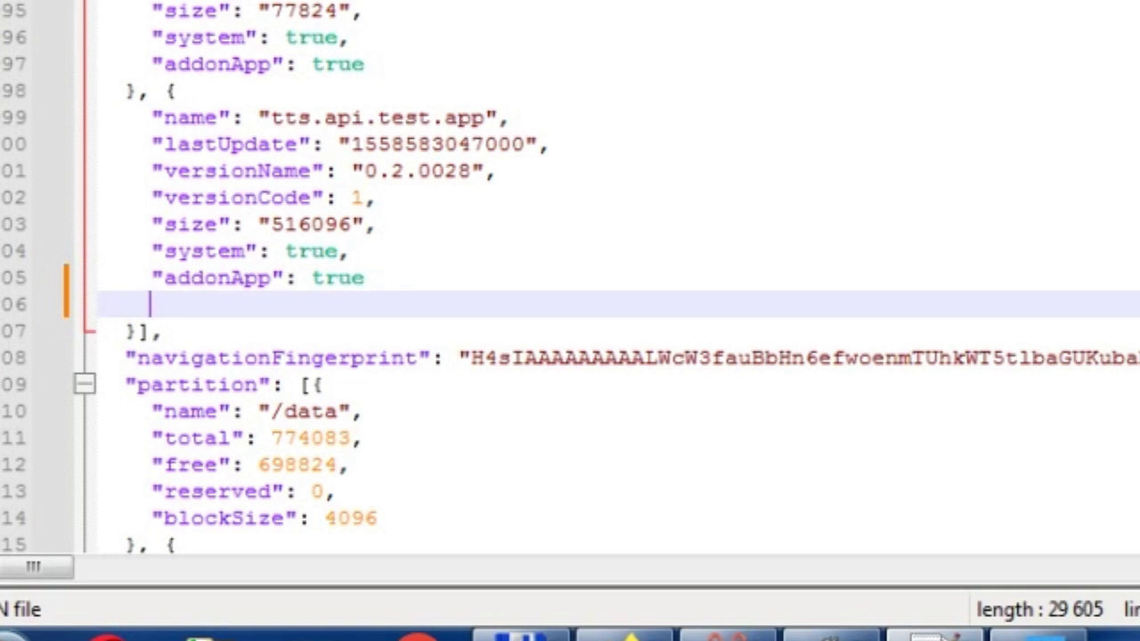
{"action": "key", "text": "ctrl+v"}
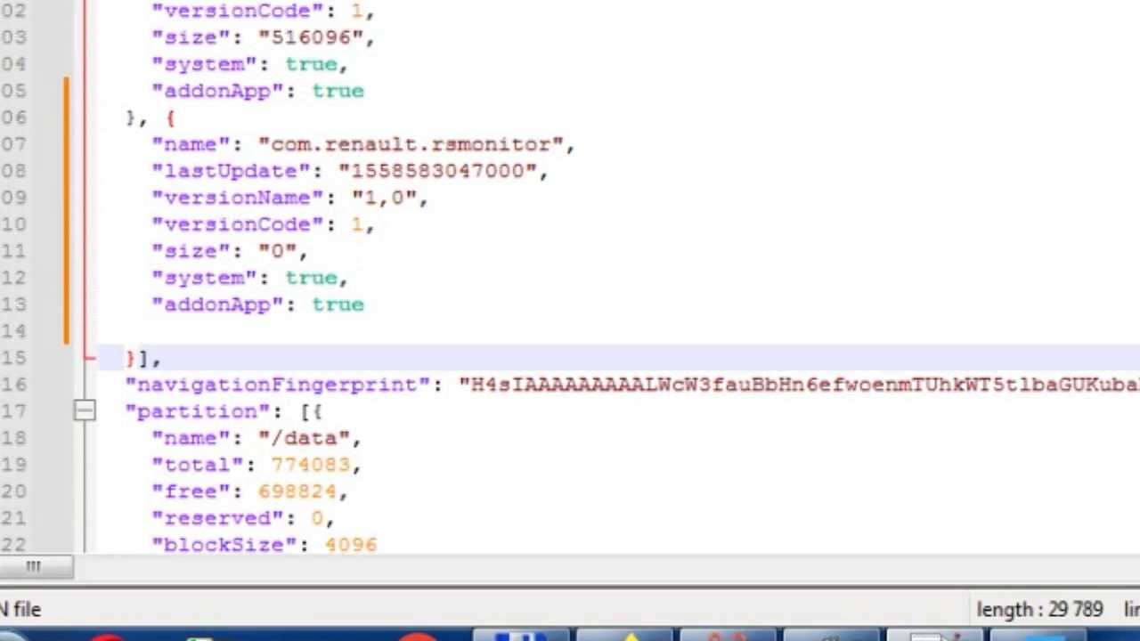
Remove the blank line after the com.renault.rsmonitor entry and adjust the indentation of the list's closing brackets
{"action": "key", "text": "BackSpace"}
{"action": "key", "text": "BackSpace"}
{"action": "key", "text": "BackSpace"}
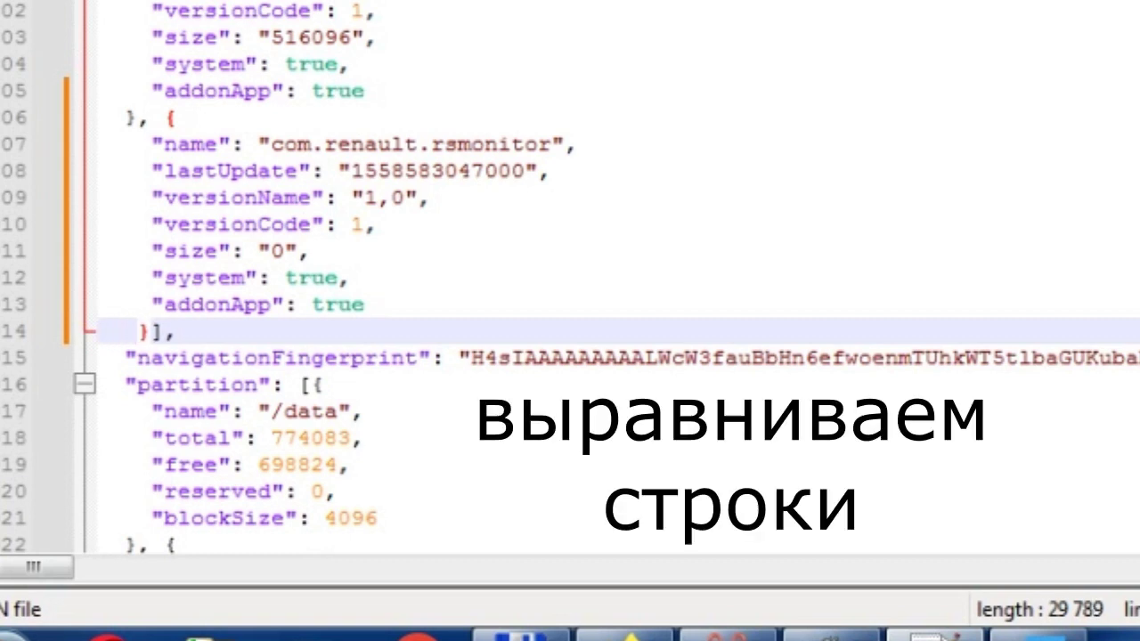
{"action": "key", "text": "BackSpace"}
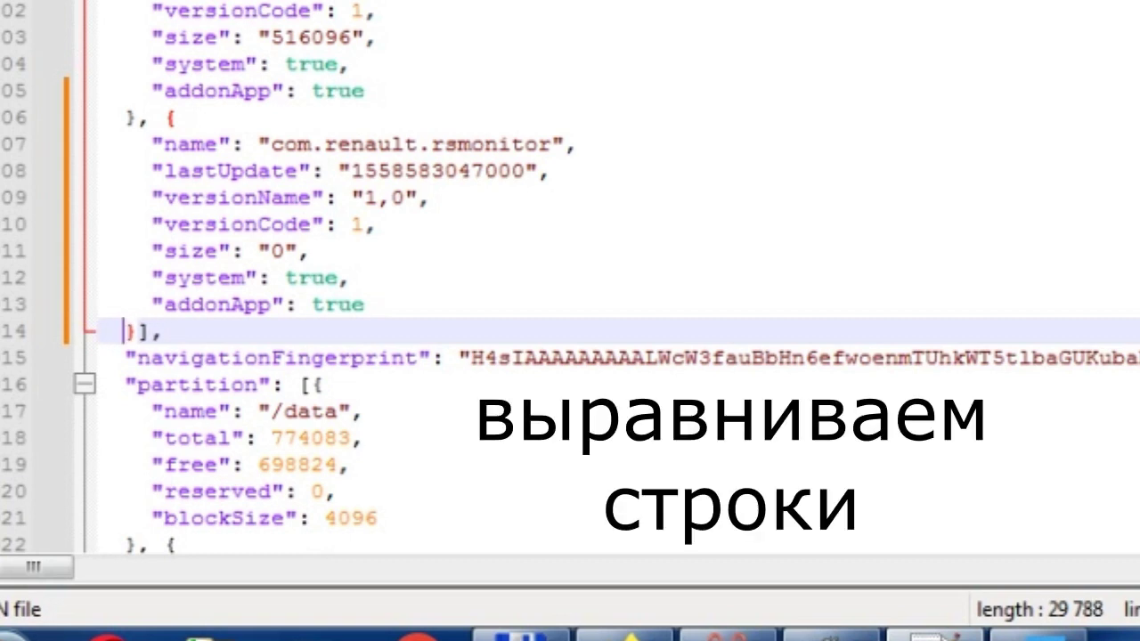
{"action": "left_click", "coordinate": [577, 143]}
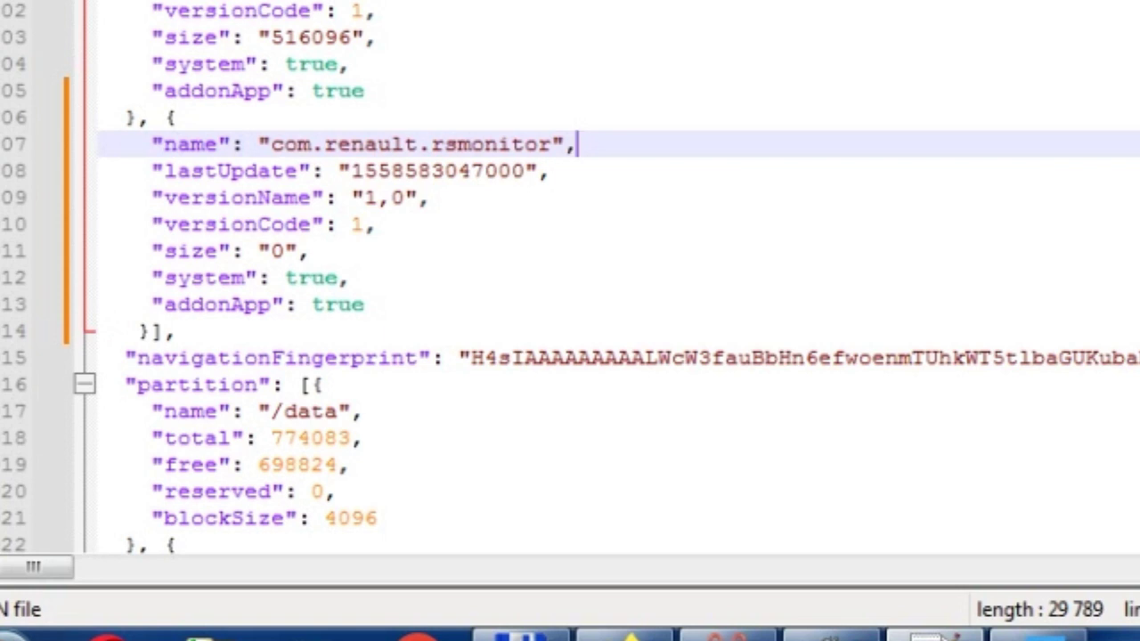
{"action": "scroll", "coordinate": [570, 276], "scroll_direction": "up", "scroll_amount": 2}
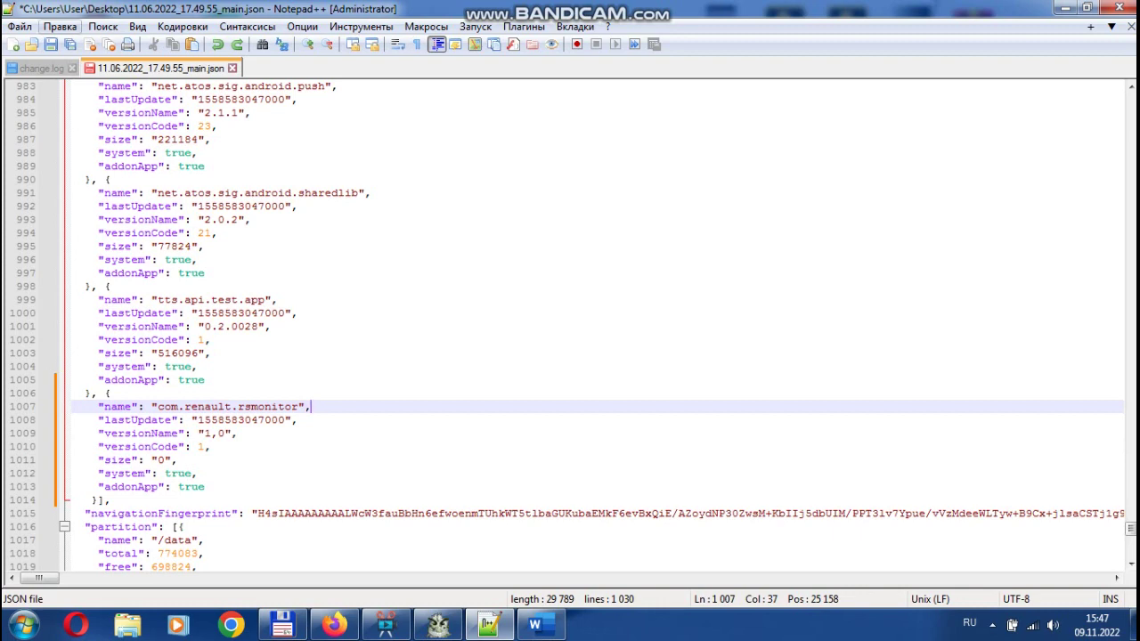
Save the edited JSON to the desktop as 11.06.2022_17.49.55_main, replacing the existing file
{"action": "left_click", "coordinate": [20, 26]}
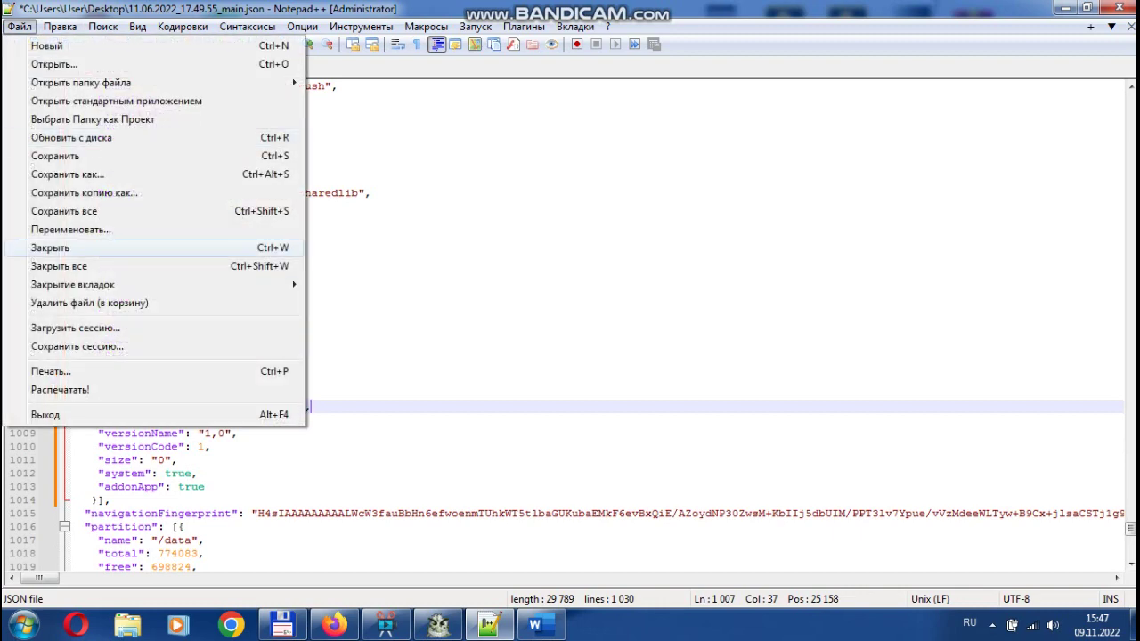
{"action": "left_click", "coordinate": [68, 174]}
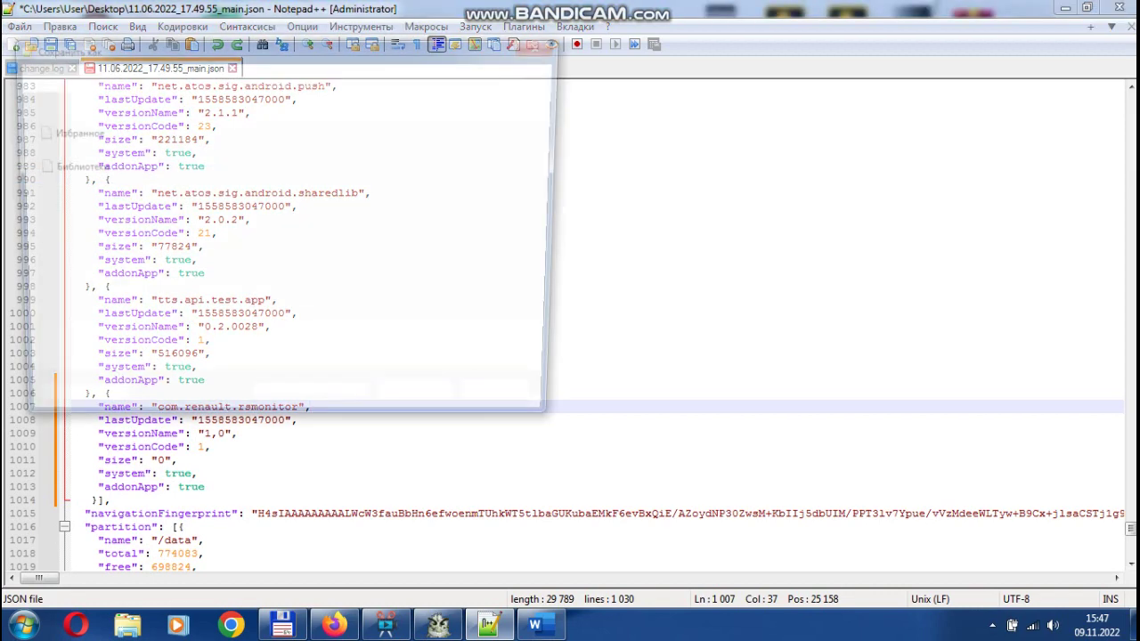
{"action": "key", "text": "Return"}
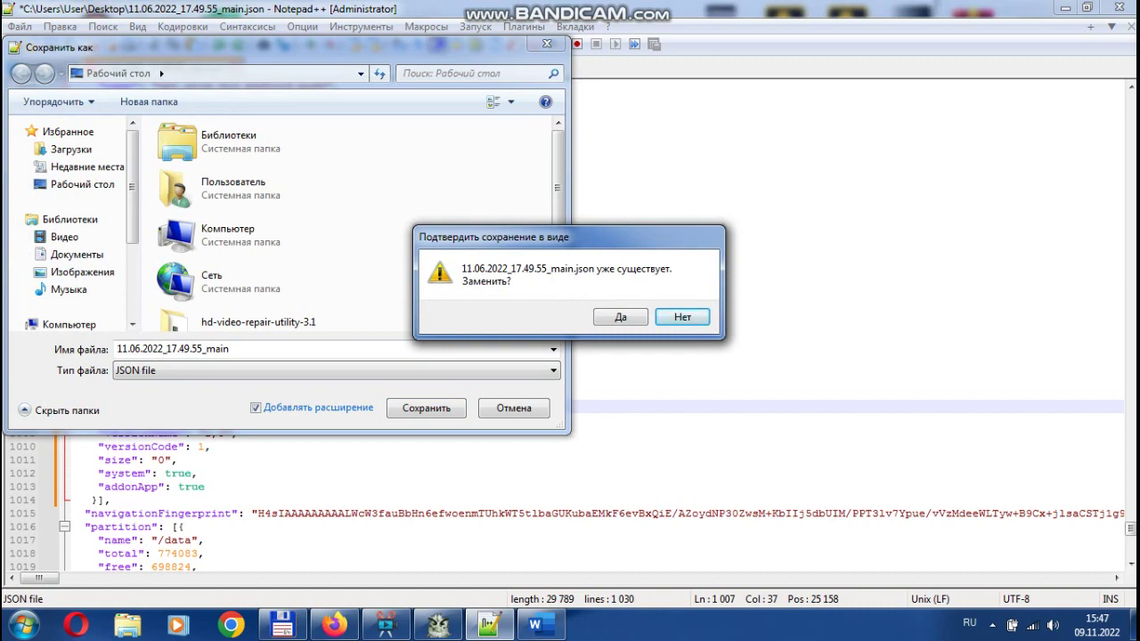
{"action": "left_click", "coordinate": [619, 317]}
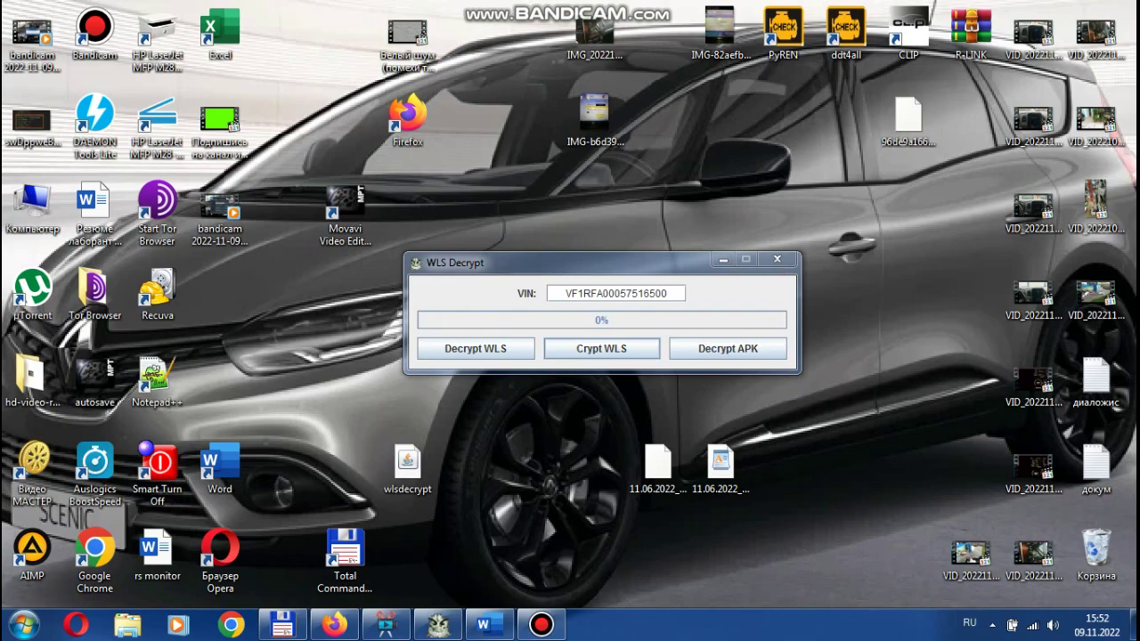
Start Crypt WLS in WLS Decrypt with 11.06.2022_17.49.55_main.json from the desktop as the R-Link 2 fingerprint
{"action": "left_click", "coordinate": [601, 348]}
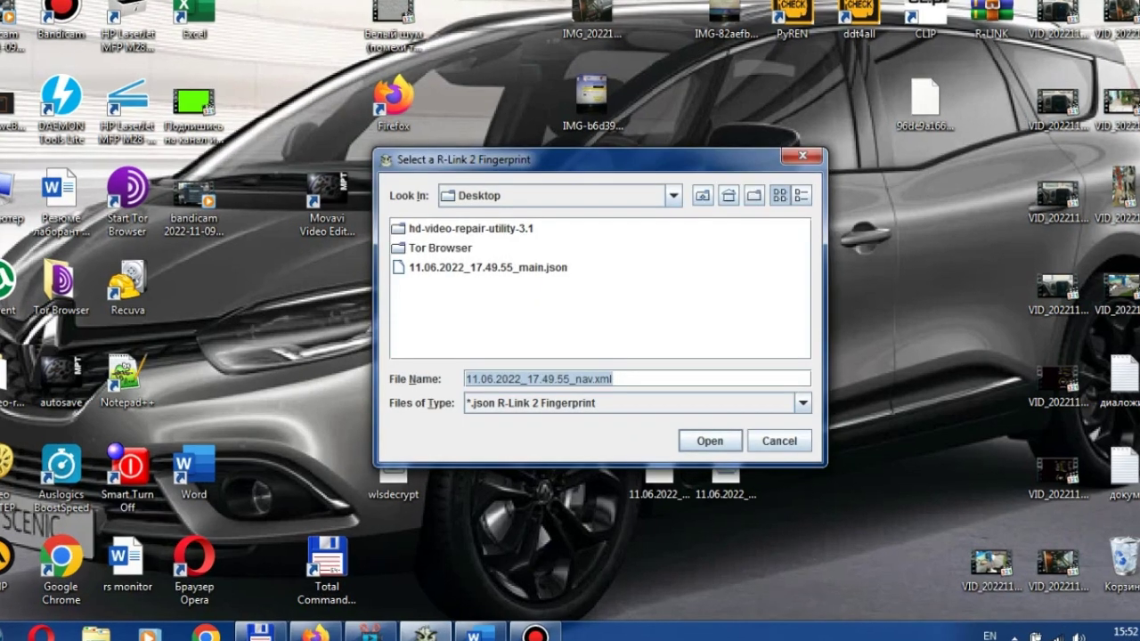
{"action": "left_click", "coordinate": [488, 267]}
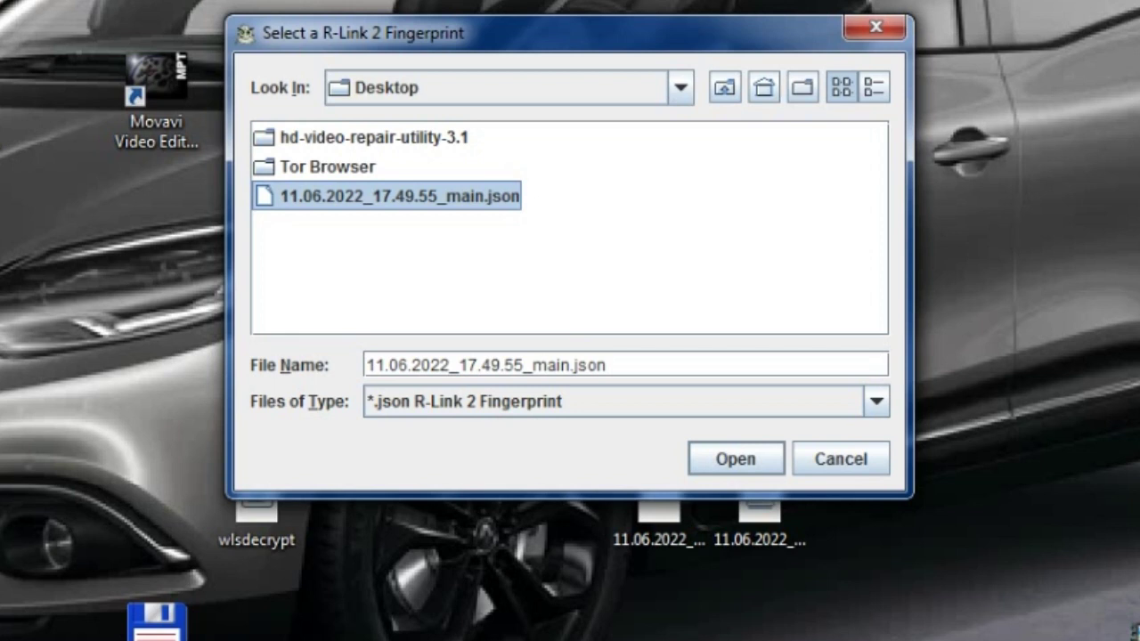
{"action": "left_click", "coordinate": [875, 401]}
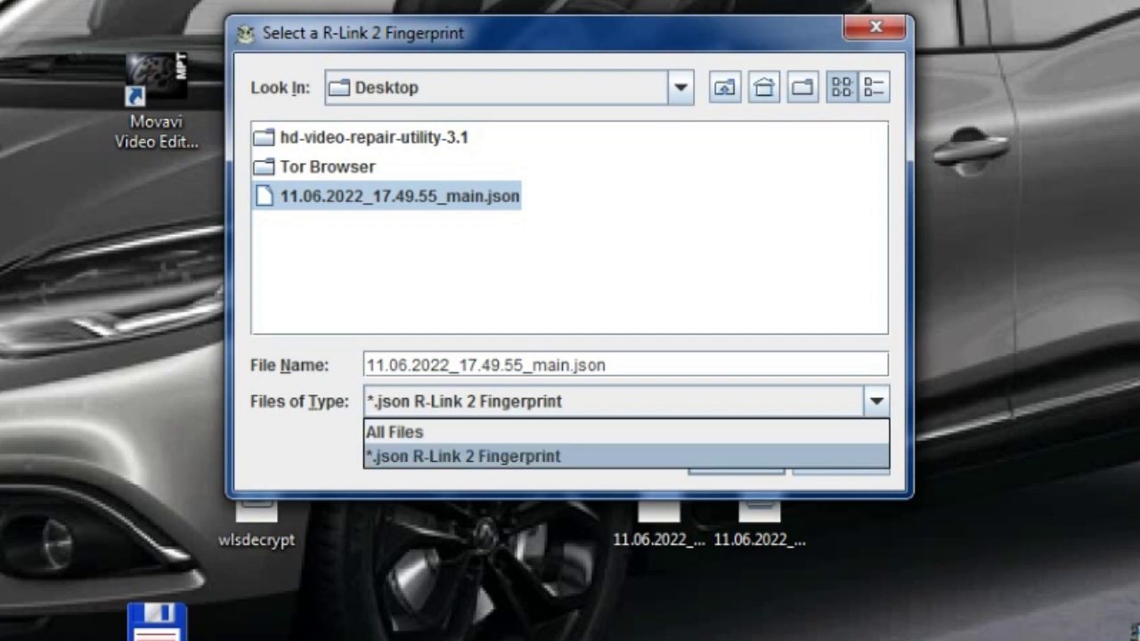
{"action": "left_click", "coordinate": [463, 456]}
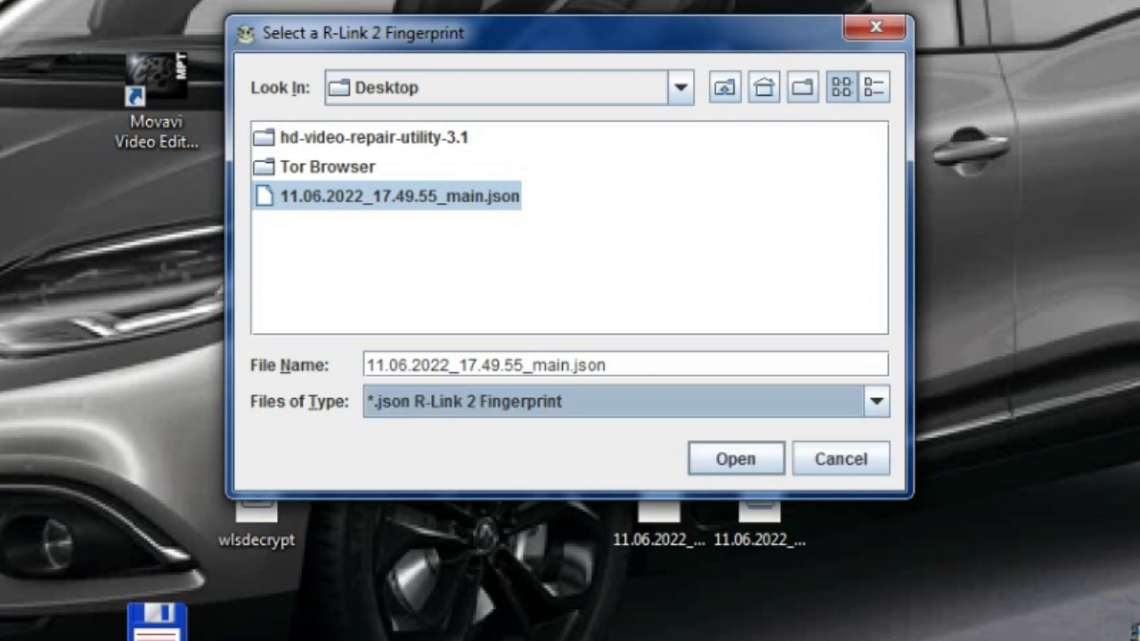
{"action": "left_click", "coordinate": [735, 459]}
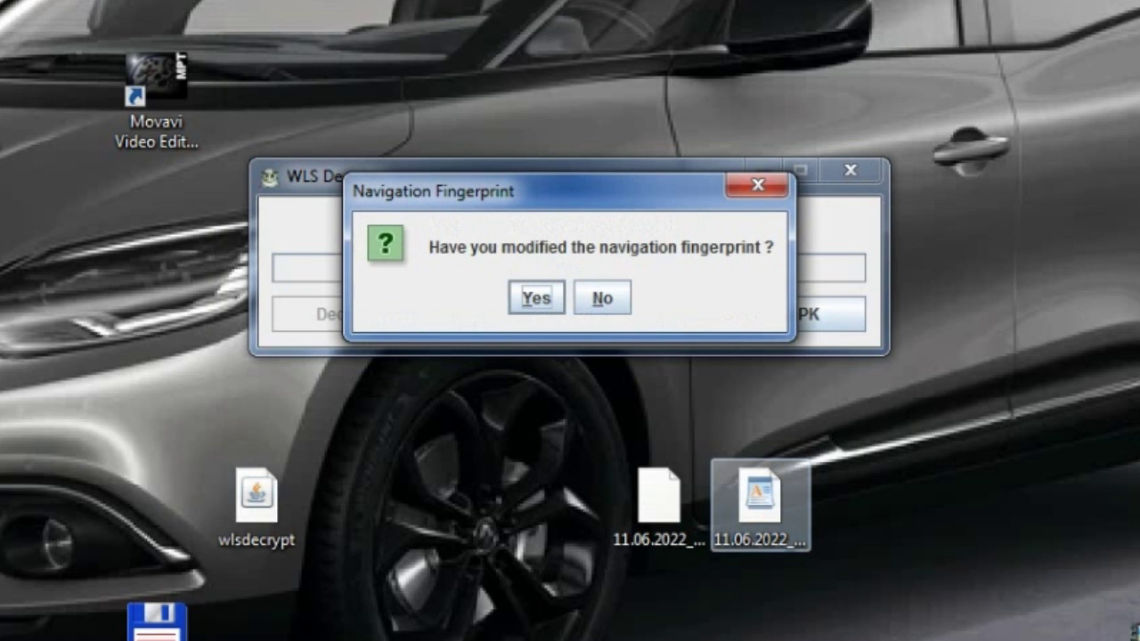
Mark the navigation fingerprint as modified and encrypt with 11.06.2022_17.49.55_nav.xml as the navigation fingerprint
{"action": "key", "text": "Return"}
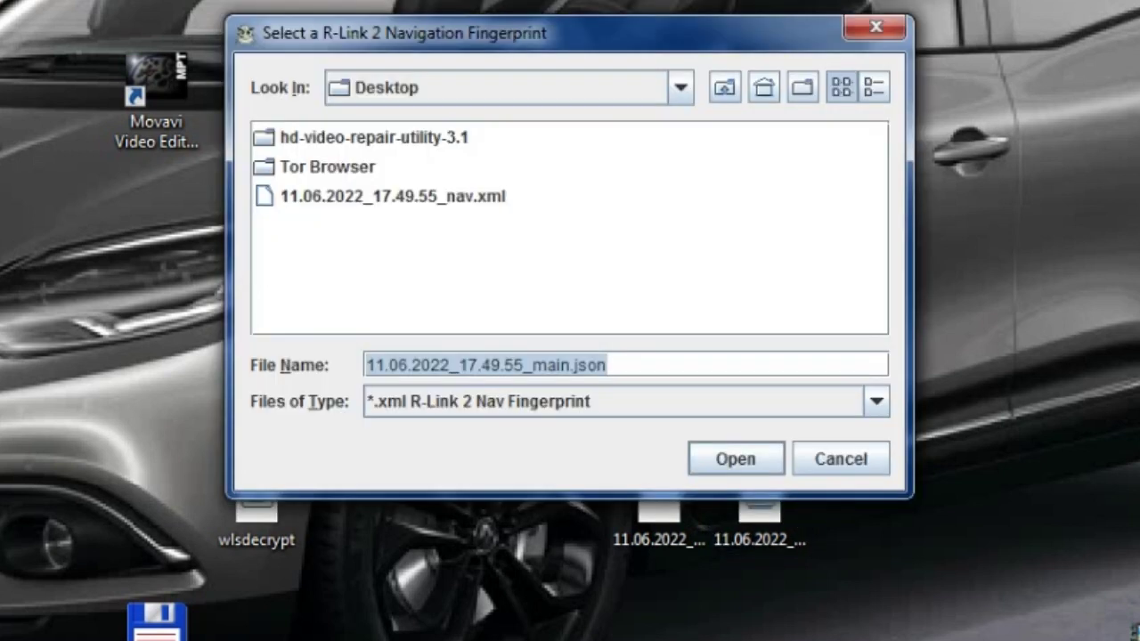
{"action": "left_click", "coordinate": [392, 196]}
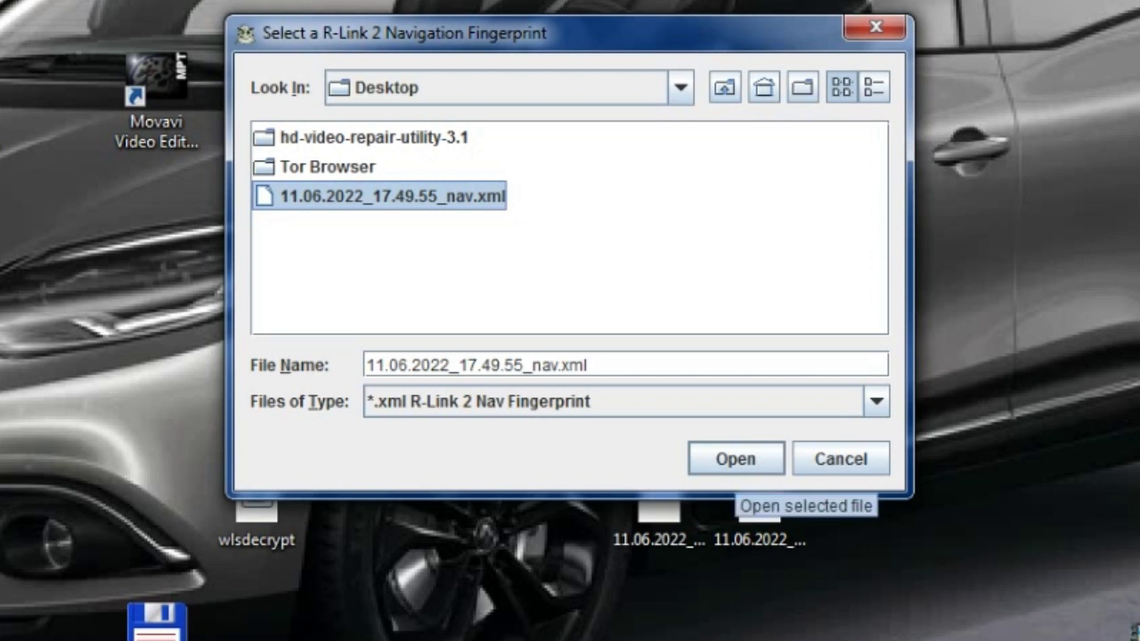
{"action": "left_click", "coordinate": [736, 458]}
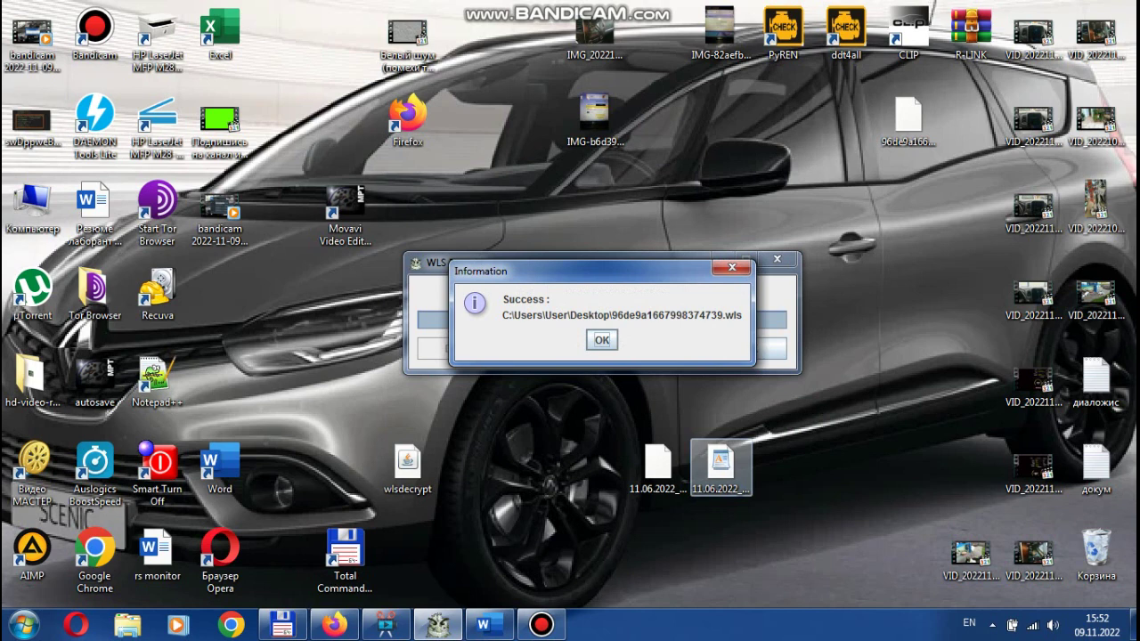
{"action": "key", "text": "Return"}
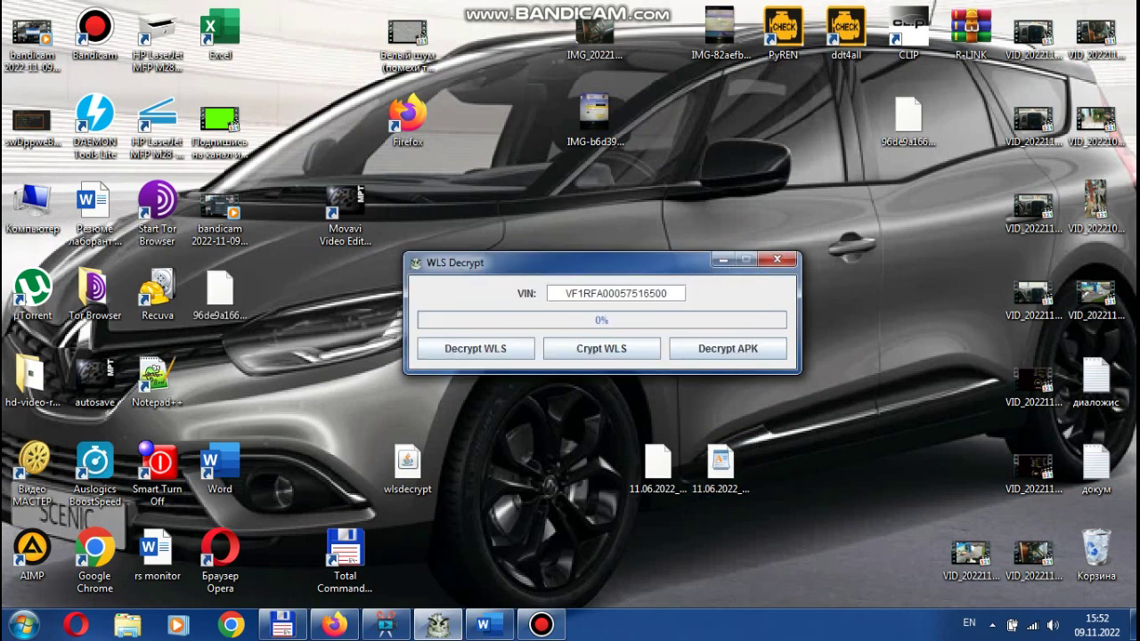
Close WLS Decrypt and move the newly encrypted .wls file to the middle of the desktop
{"action": "left_click_drag", "start_coordinate": [220, 294], "coordinate": [532, 498]}
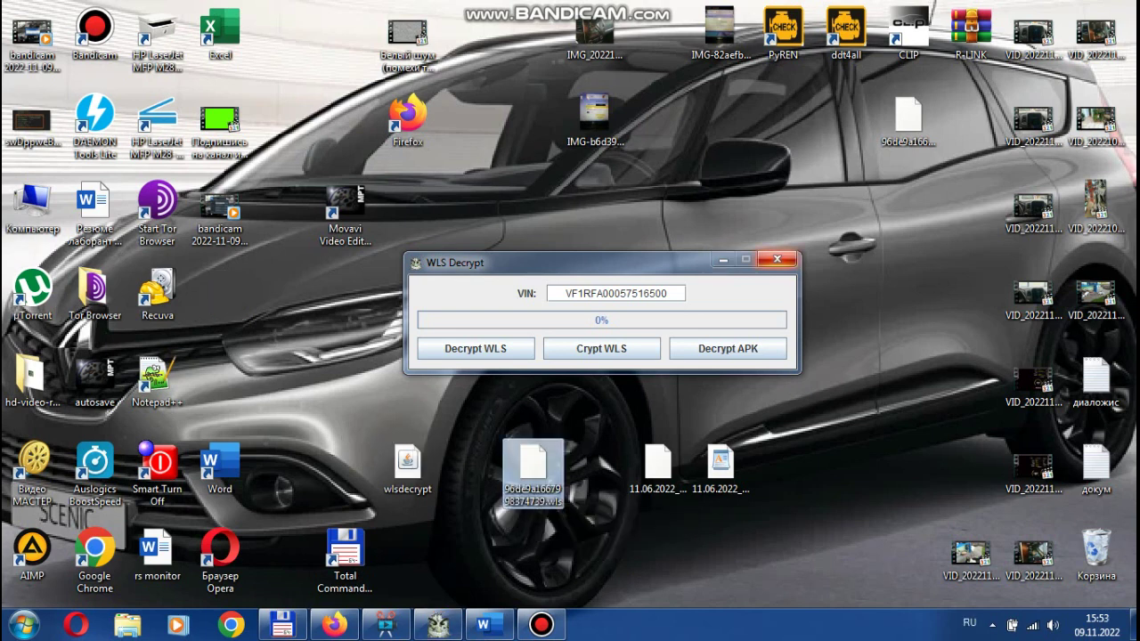
{"action": "left_click", "coordinate": [777, 259]}
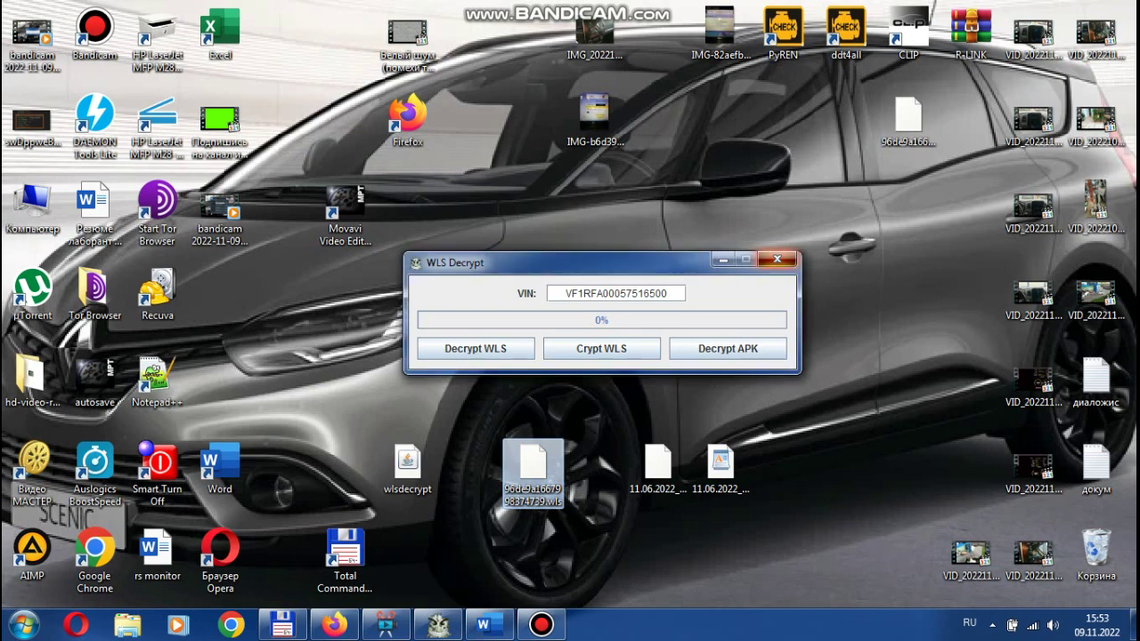
{"action": "left_click_drag", "start_coordinate": [533, 465], "coordinate": [596, 293]}
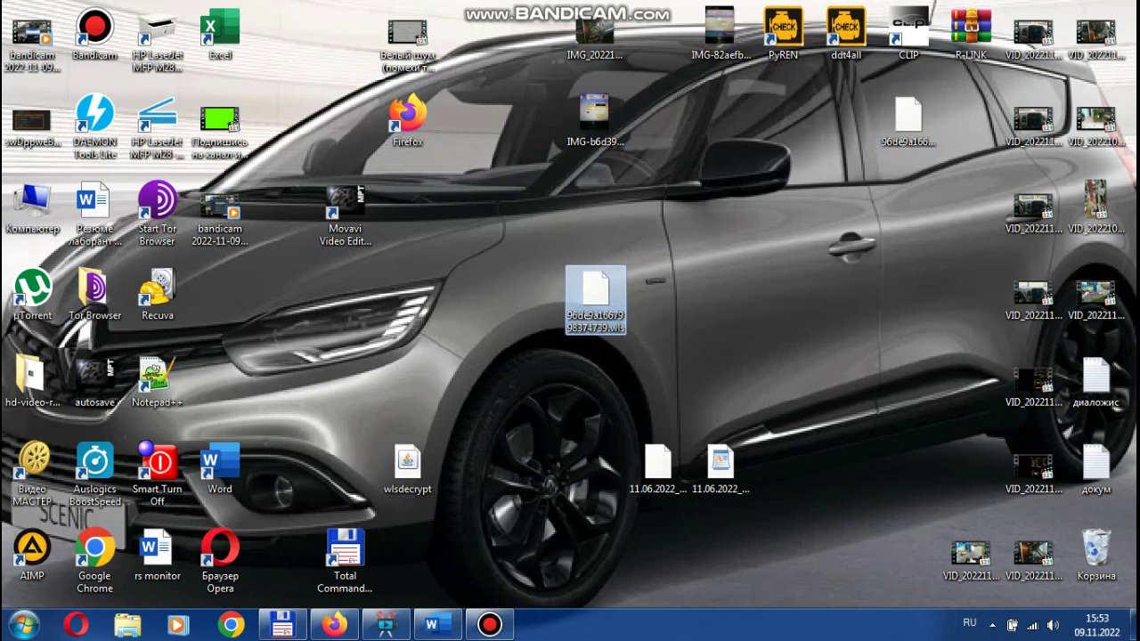
Copy the newly encrypted .wls file from the desktop and switch to Total Commander
{"action": "right_click", "coordinate": [601, 265]}
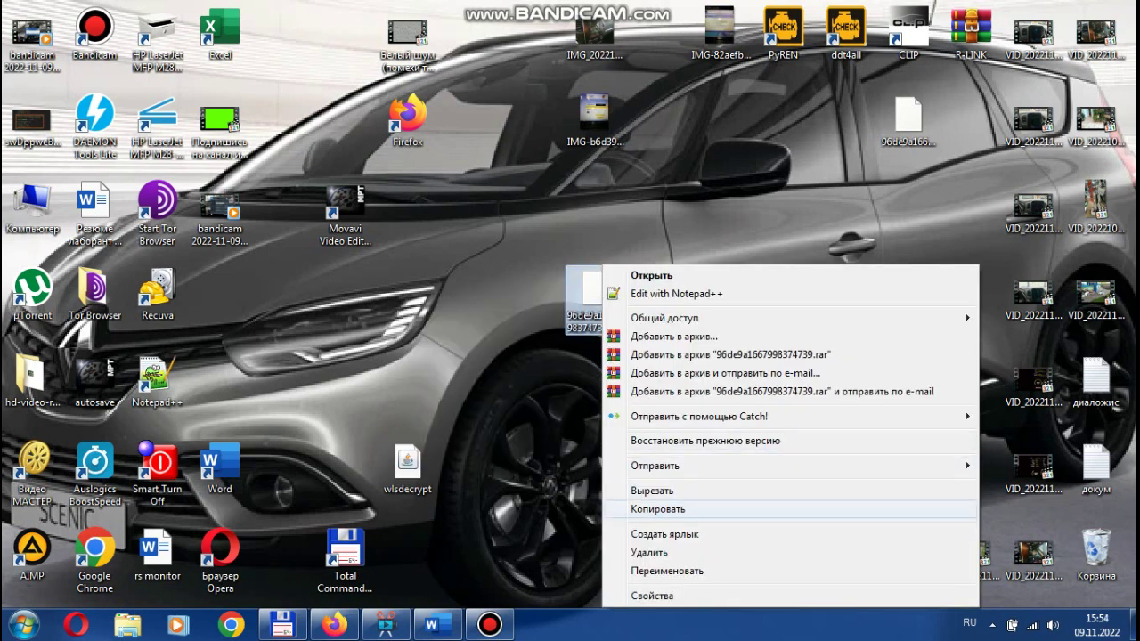
{"action": "left_click", "coordinate": [657, 508]}
{"action": "left_click", "coordinate": [282, 624]}
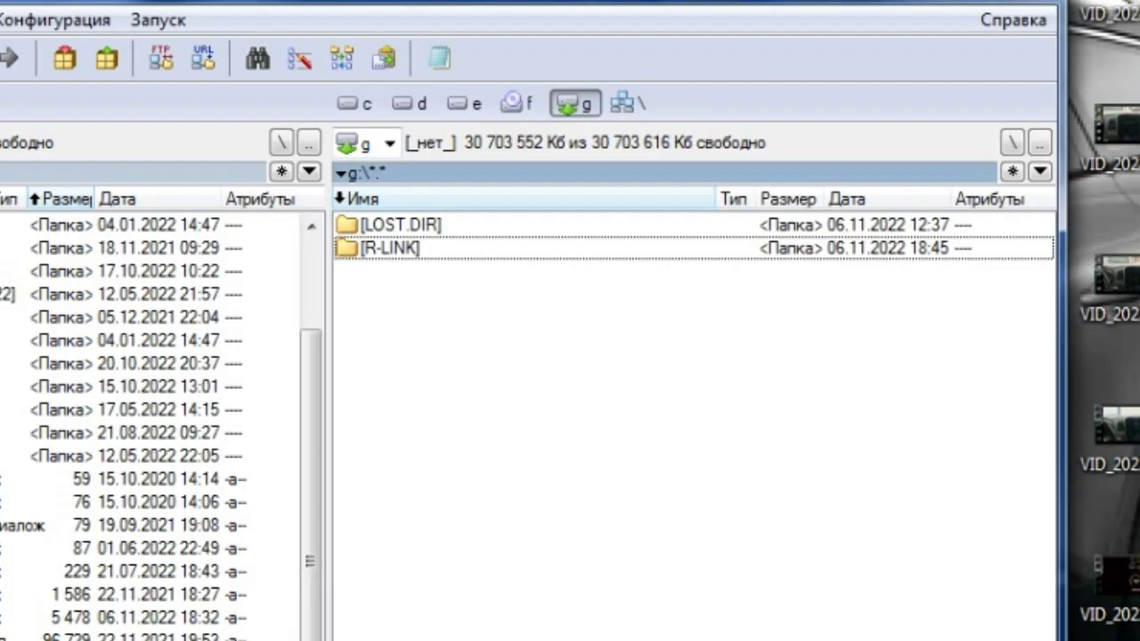
Open the R-LINK folder on drive g: and delete the old fingerprint file, keeping the .wld file
{"action": "key", "text": "Return"}
{"action": "left_click", "coordinate": [442, 248]}
{"action": "key", "text": "Delete"}
{"action": "key", "text": "Return"}
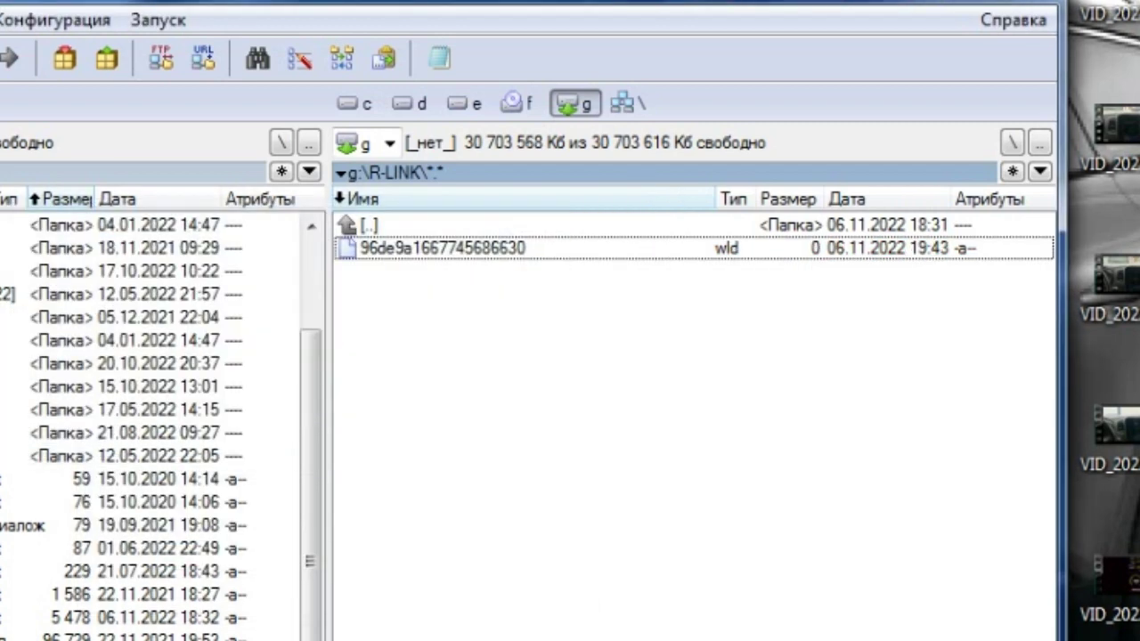
{"action": "right_click", "coordinate": [433, 259]}
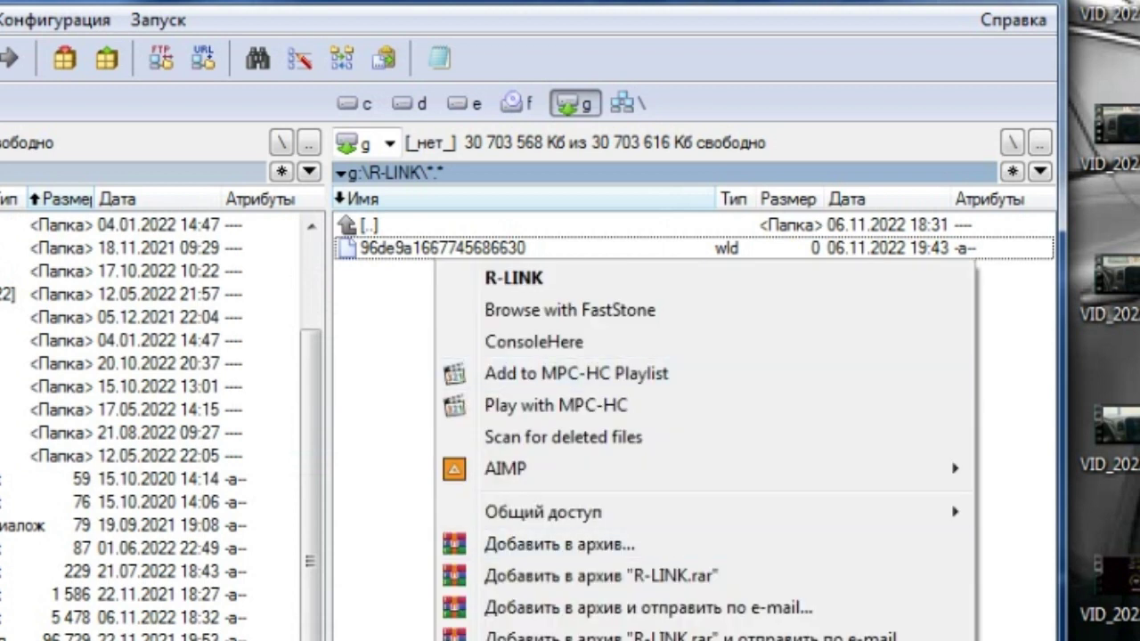
{"action": "key", "text": "Escape"}
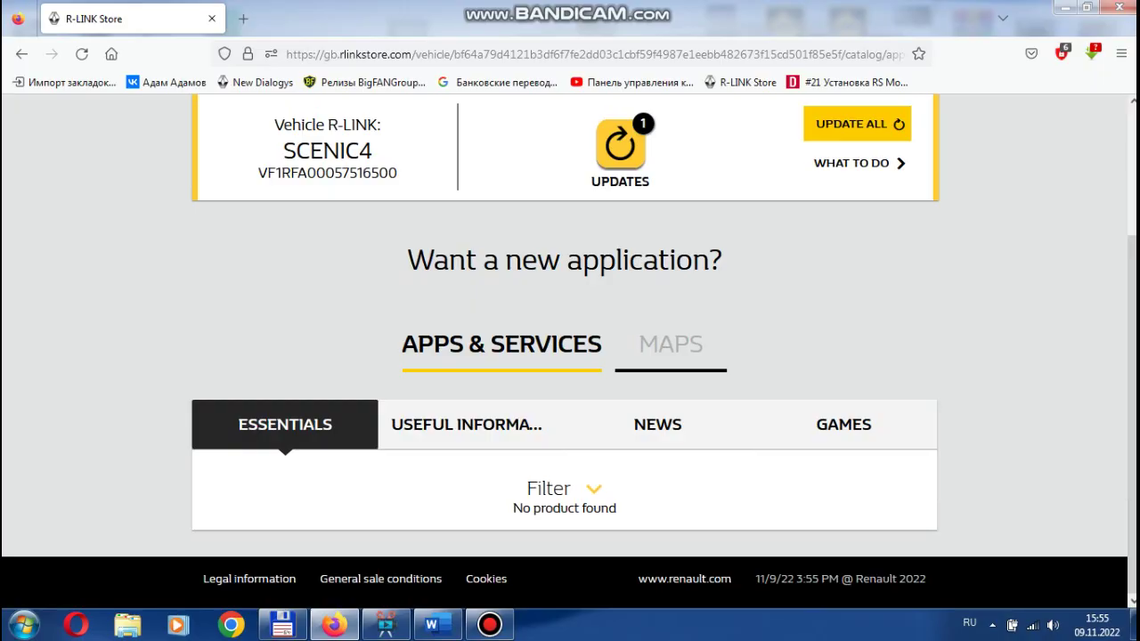
Launch R-Link 2 Toolbox
{"action": "left_click", "coordinate": [24, 624]}
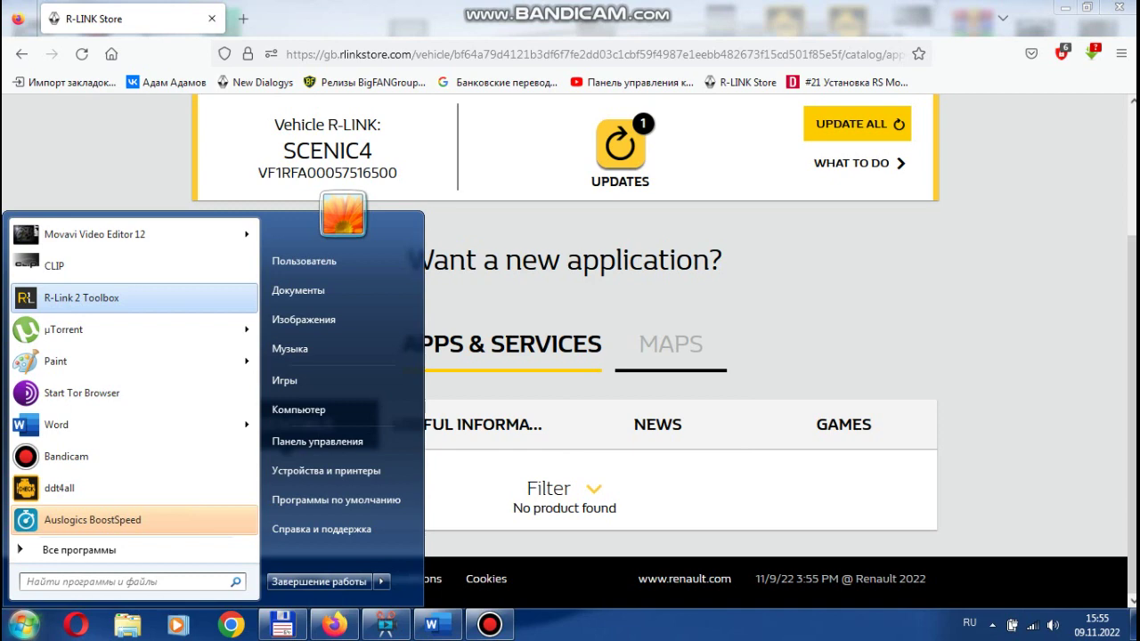
{"action": "left_click", "coordinate": [133, 298]}
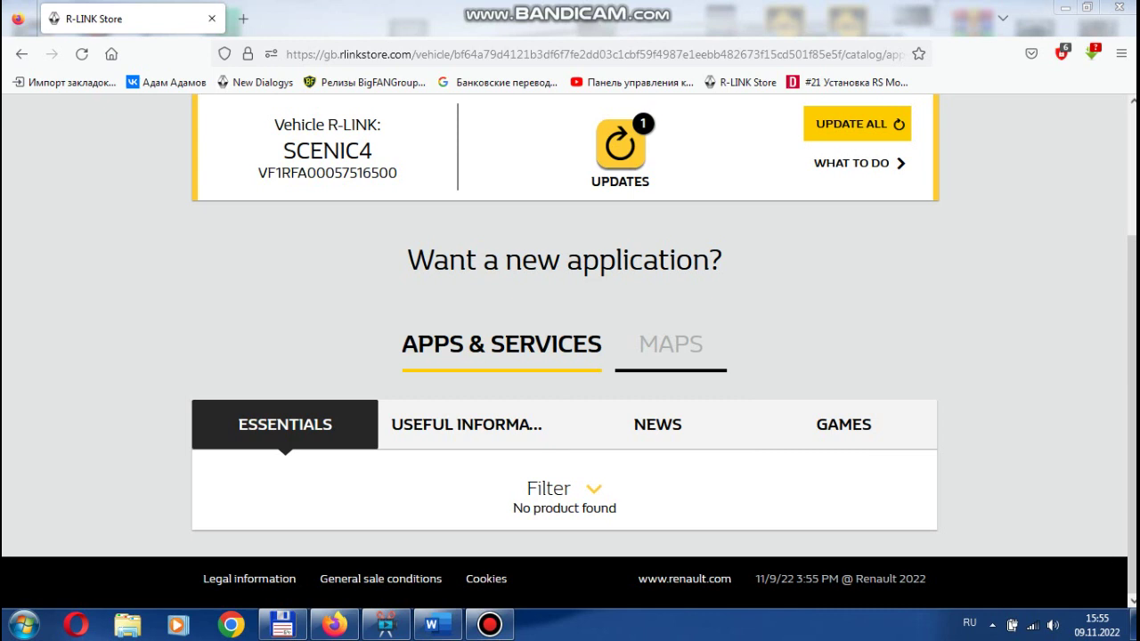
{"action": "key", "text": "super"}
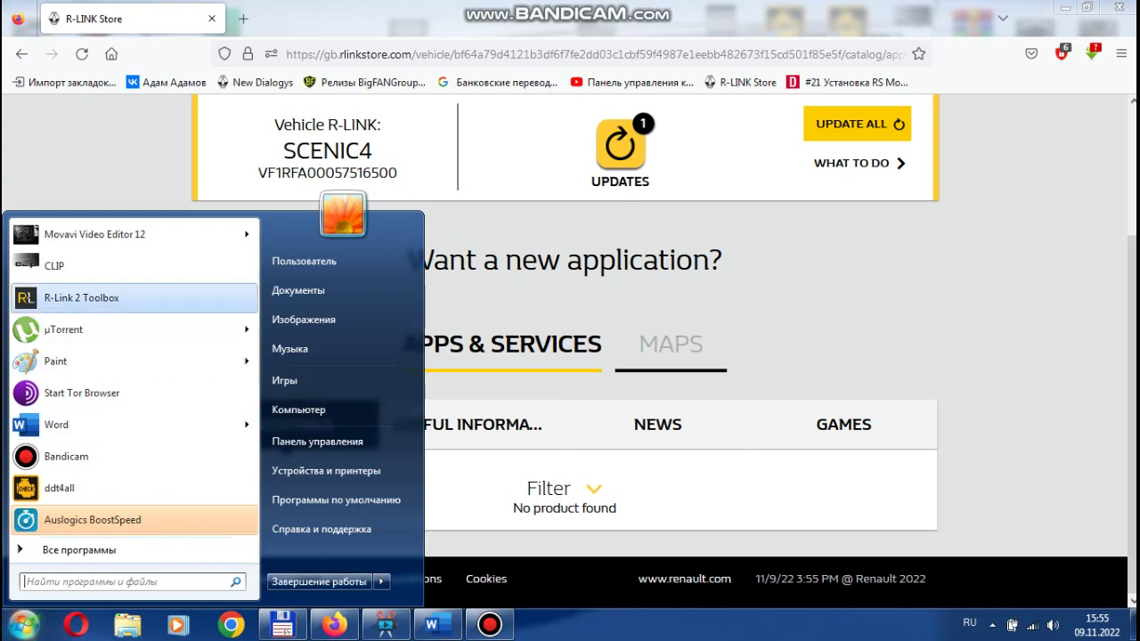
{"action": "left_click", "coordinate": [134, 298]}
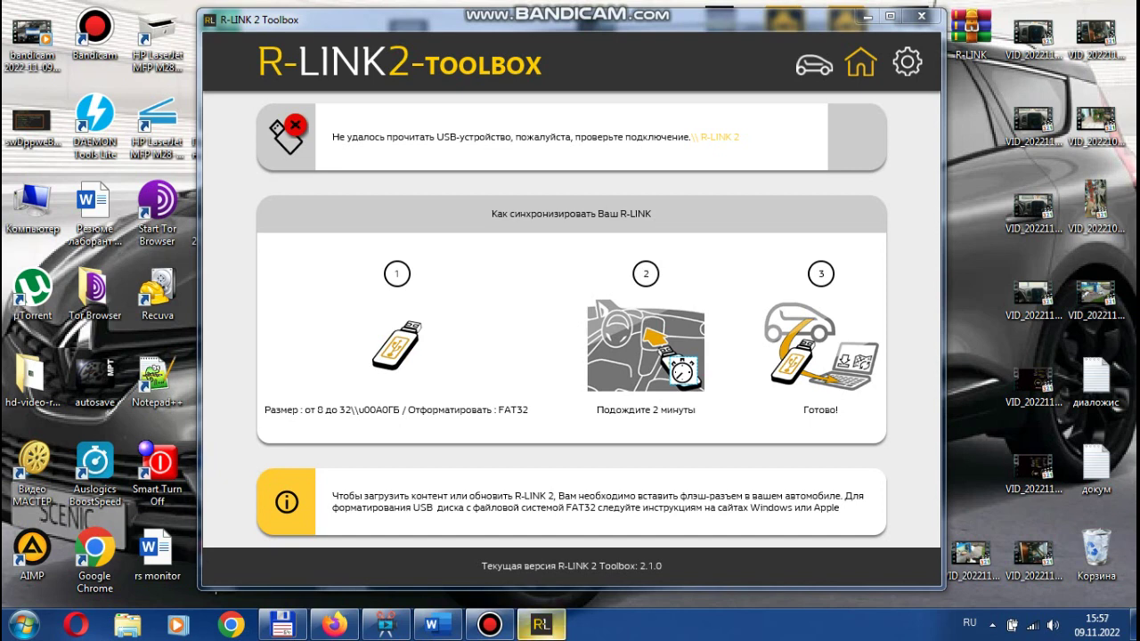
View the R-LINK Store vehicle page in Firefox, and minimize both Firefox and R-Link 2 Toolbox
{"action": "mouse_move", "coordinate": [541, 624]}
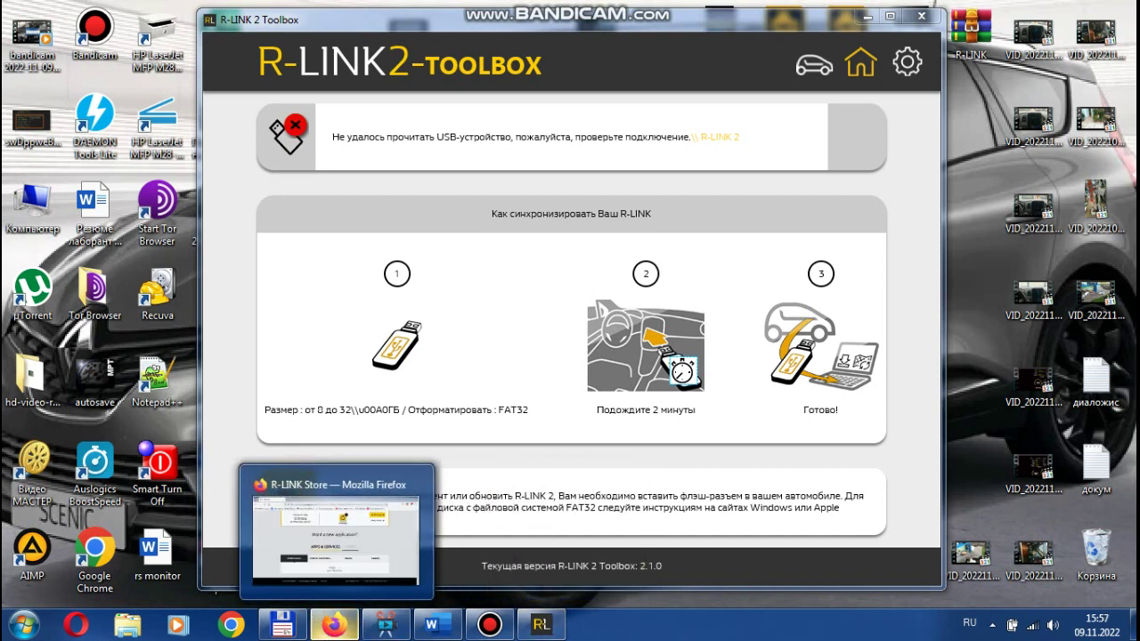
{"action": "left_click", "coordinate": [334, 624]}
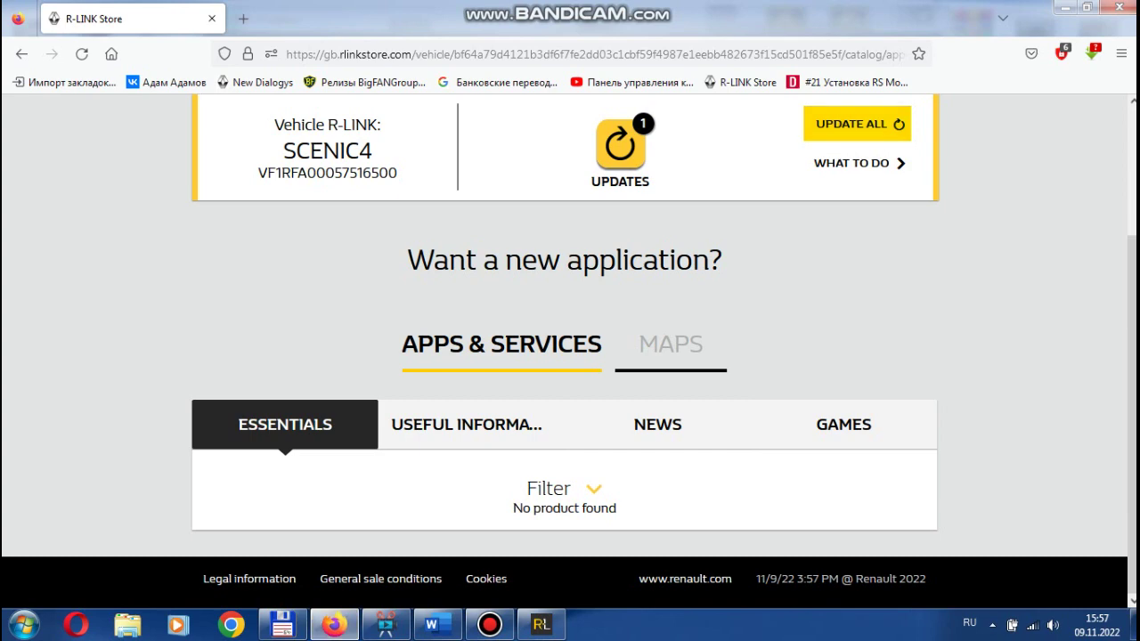
{"action": "left_click", "coordinate": [1062, 7]}
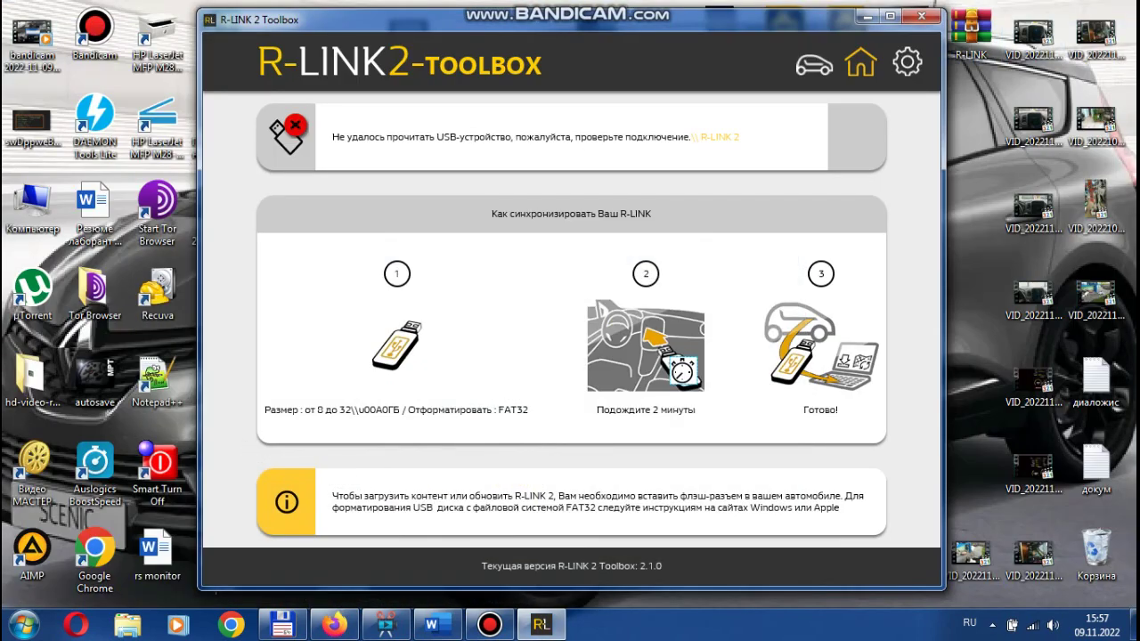
{"action": "left_click", "coordinate": [868, 15]}
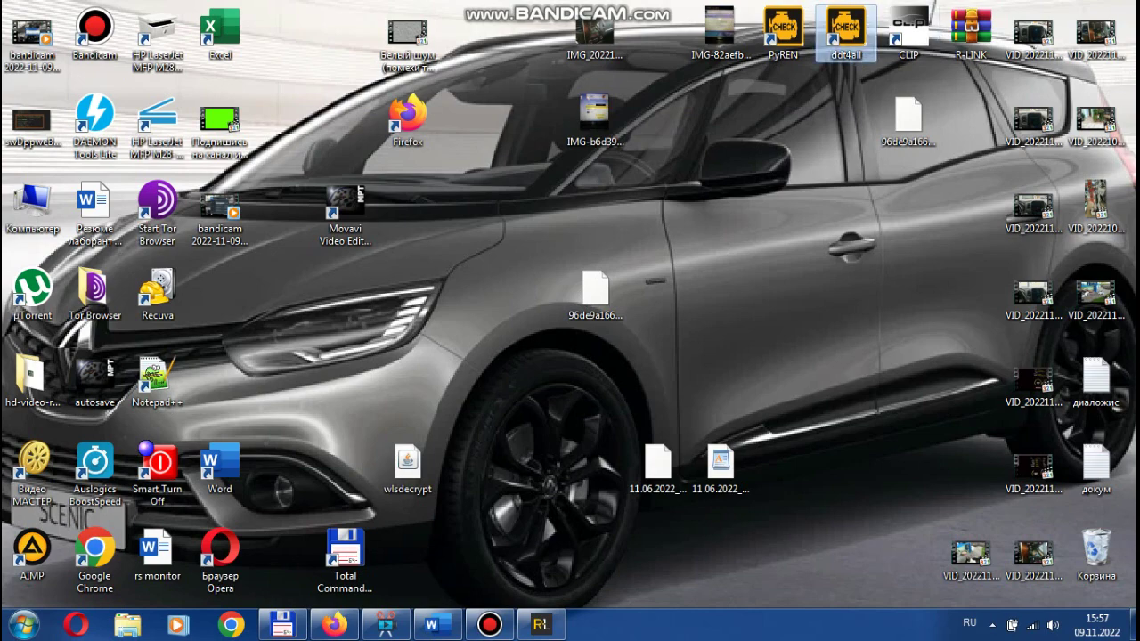
Start DDT4All in demo mode with the risk acknowledgement accepted and select XFC - ESPACE V as the vehicle
{"action": "double_click", "coordinate": [846, 34]}
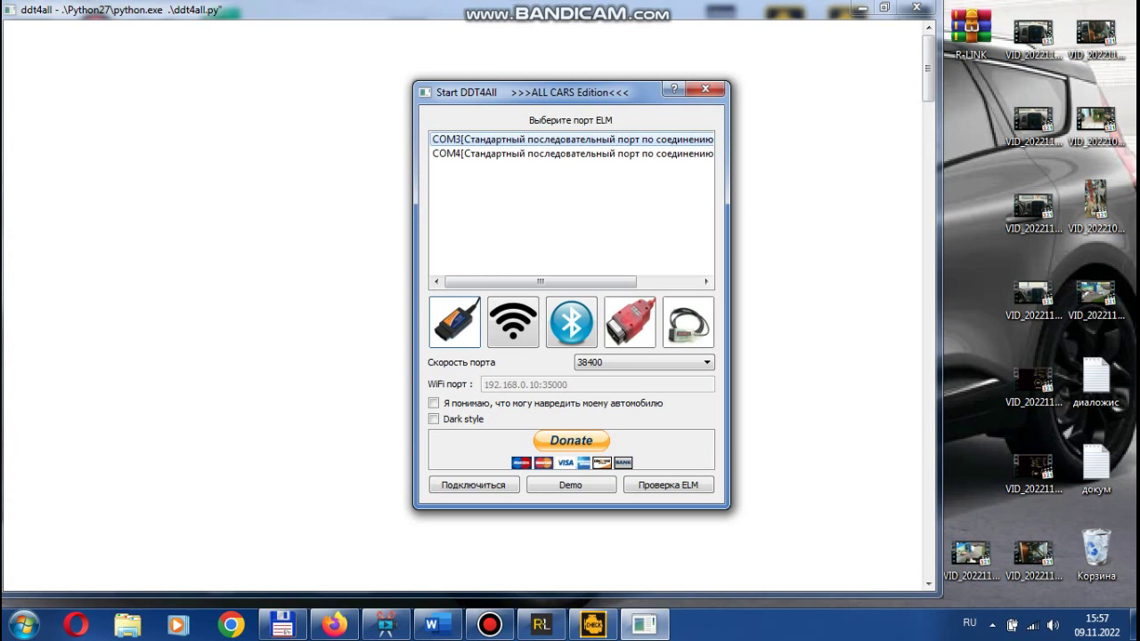
{"action": "left_click", "coordinate": [433, 402]}
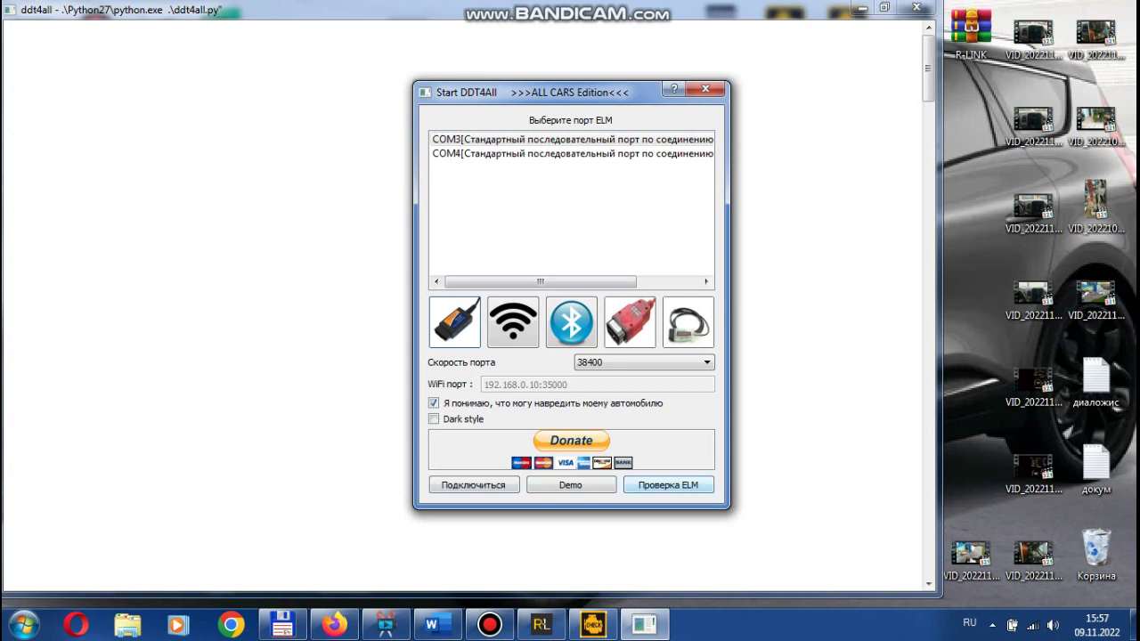
{"action": "left_click", "coordinate": [88, 100]}
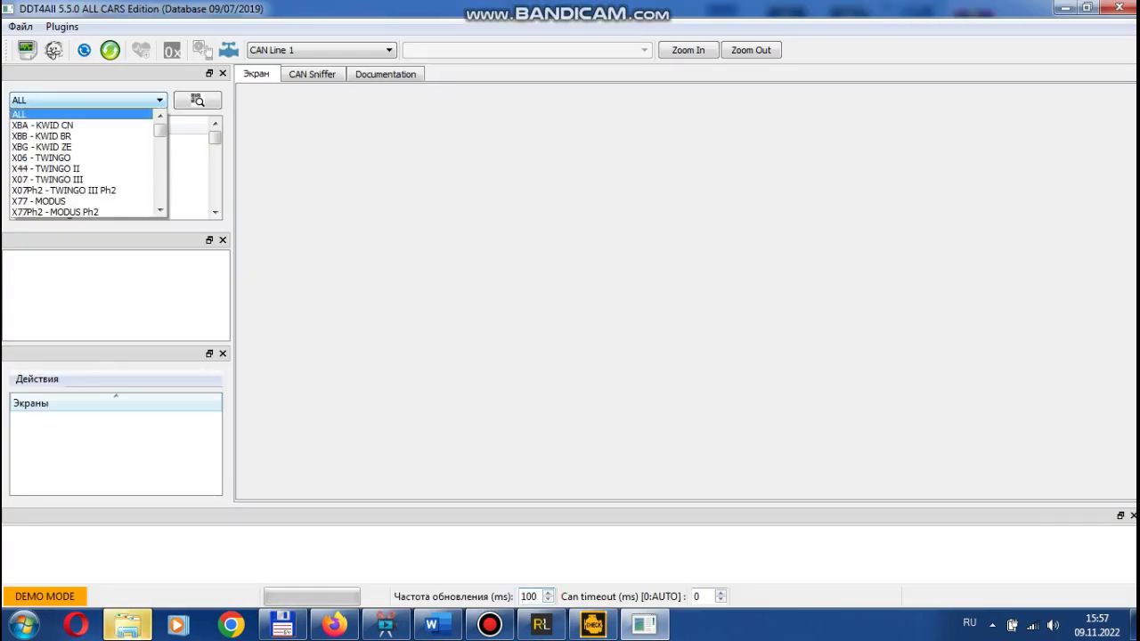
{"action": "scroll", "coordinate": [86, 163], "scroll_direction": "down", "scroll_amount": 5}
{"action": "scroll", "coordinate": [86, 163], "scroll_direction": "down", "scroll_amount": 6}
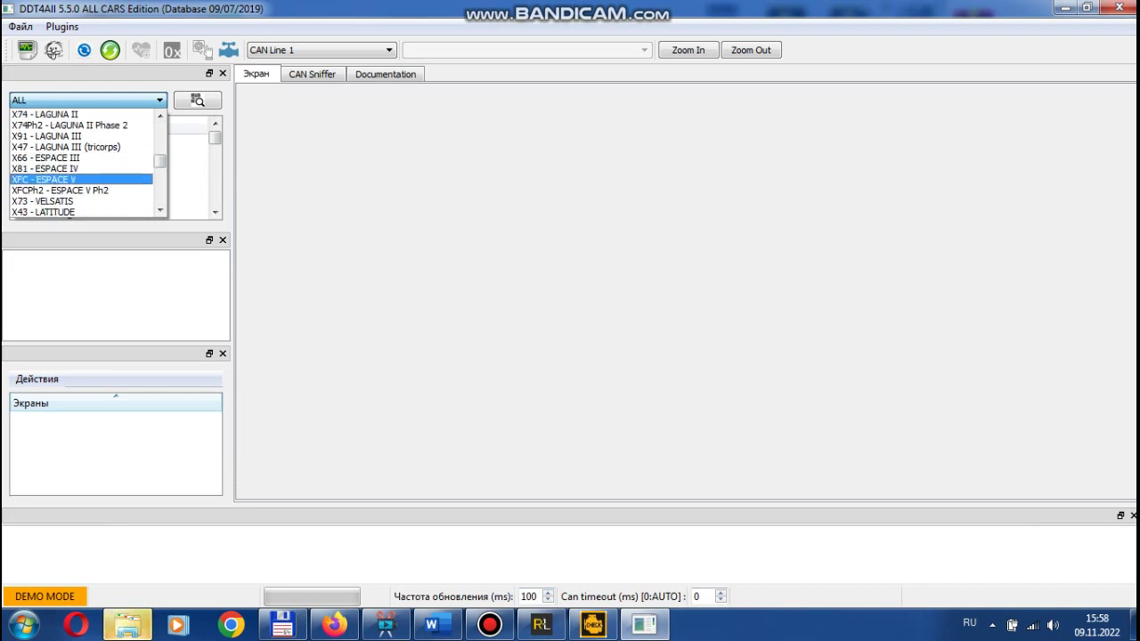
{"action": "left_click", "coordinate": [45, 179]}
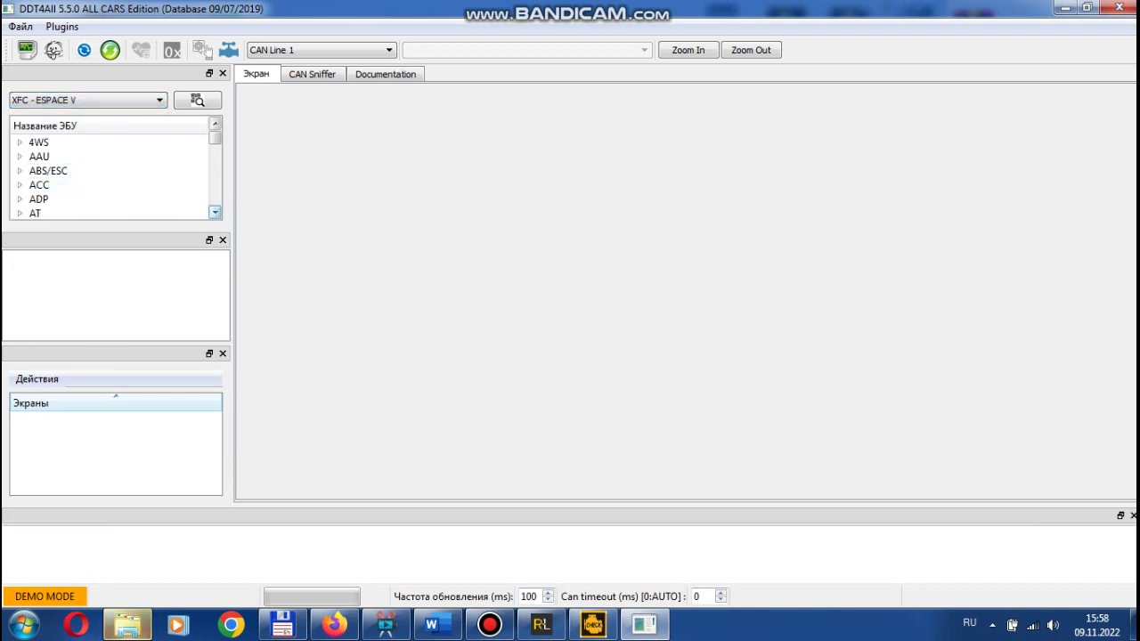
Expand the Audio group in the ECU list
{"action": "left_click", "coordinate": [215, 212]}
{"action": "left_click", "coordinate": [215, 212]}
{"action": "left_click", "coordinate": [214, 212]}
{"action": "left_click", "coordinate": [215, 212]}
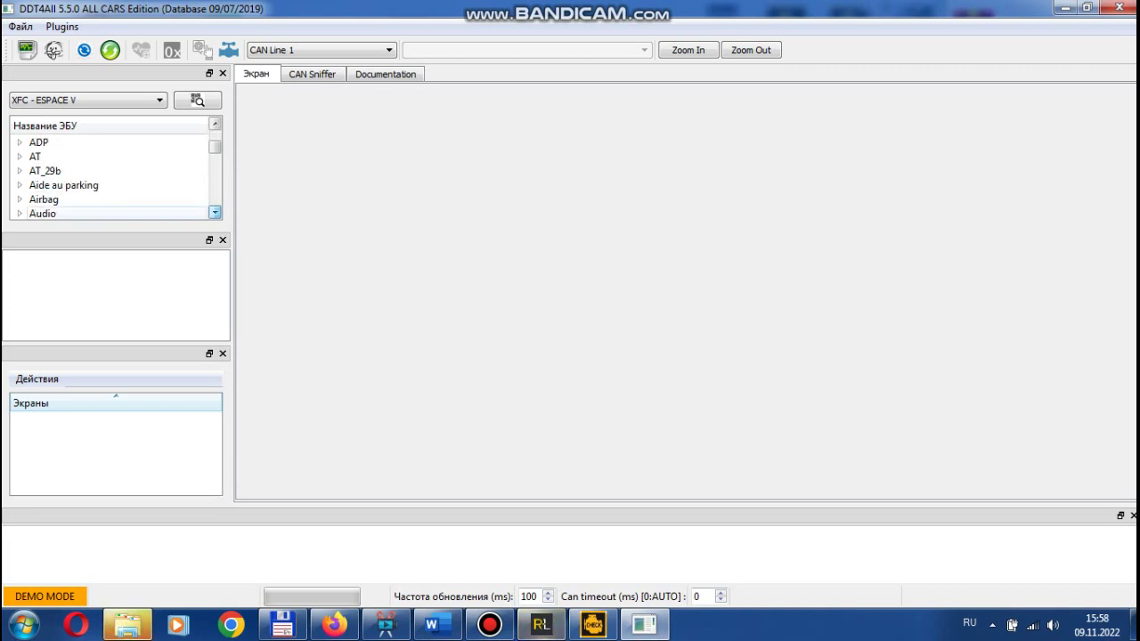
{"action": "double_click", "coordinate": [43, 212]}
{"action": "double_click", "coordinate": [43, 213]}
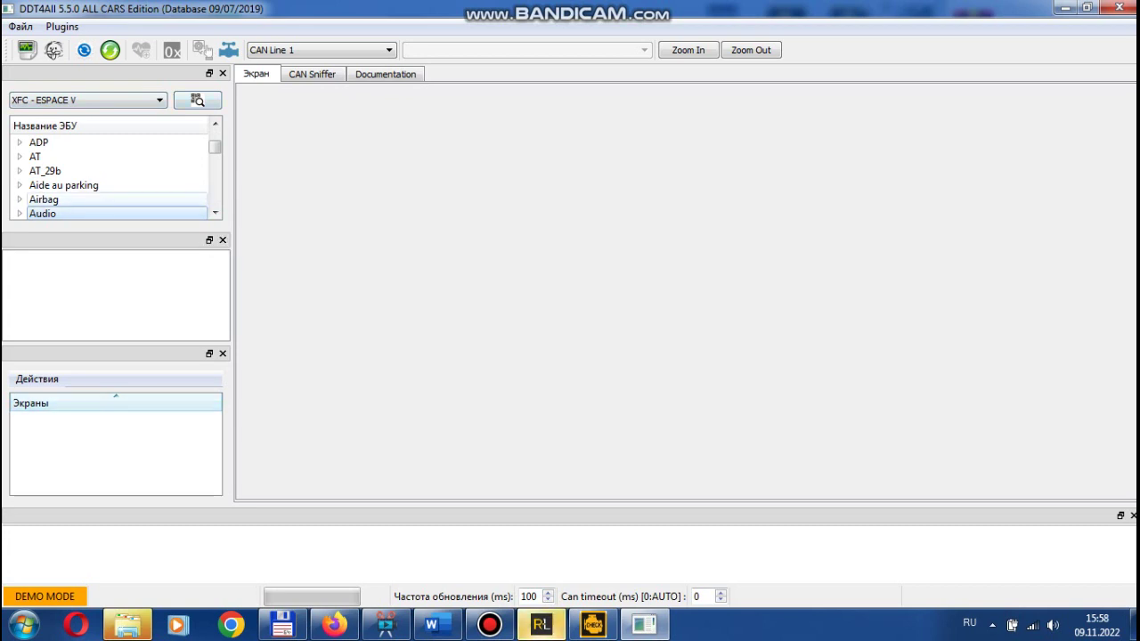
{"action": "double_click", "coordinate": [36, 213]}
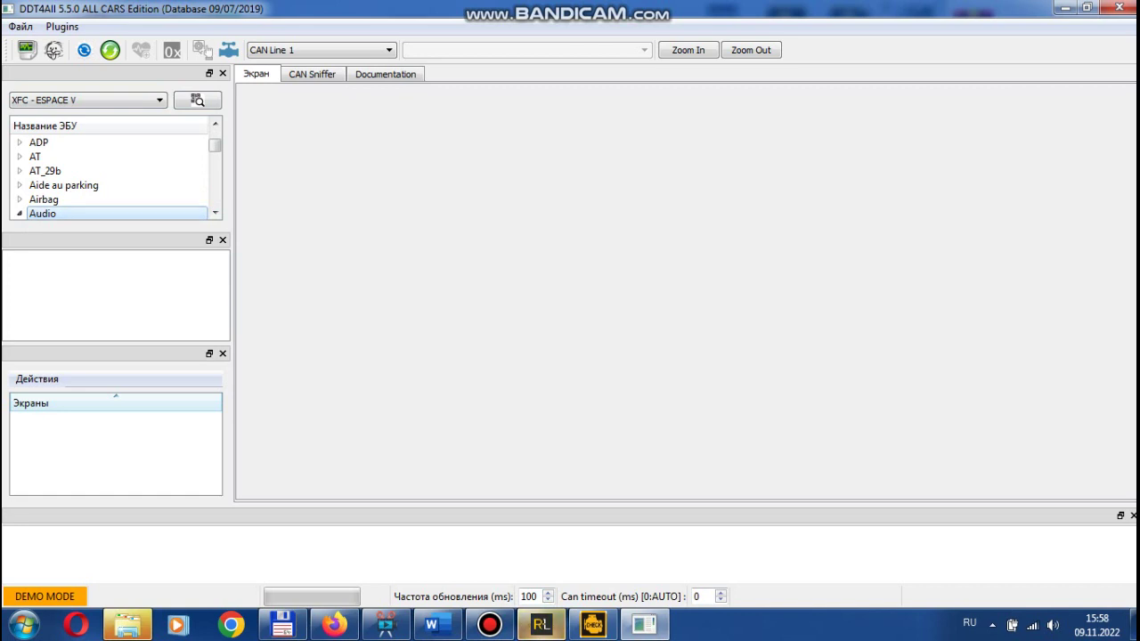
Add the RadNav 2.X v2.5 ECU from the Audio group and load its screens
{"action": "left_click", "coordinate": [214, 212]}
{"action": "left_click", "coordinate": [215, 212]}
{"action": "left_click", "coordinate": [214, 212]}
{"action": "left_click", "coordinate": [214, 212]}
{"action": "left_click", "coordinate": [215, 212]}
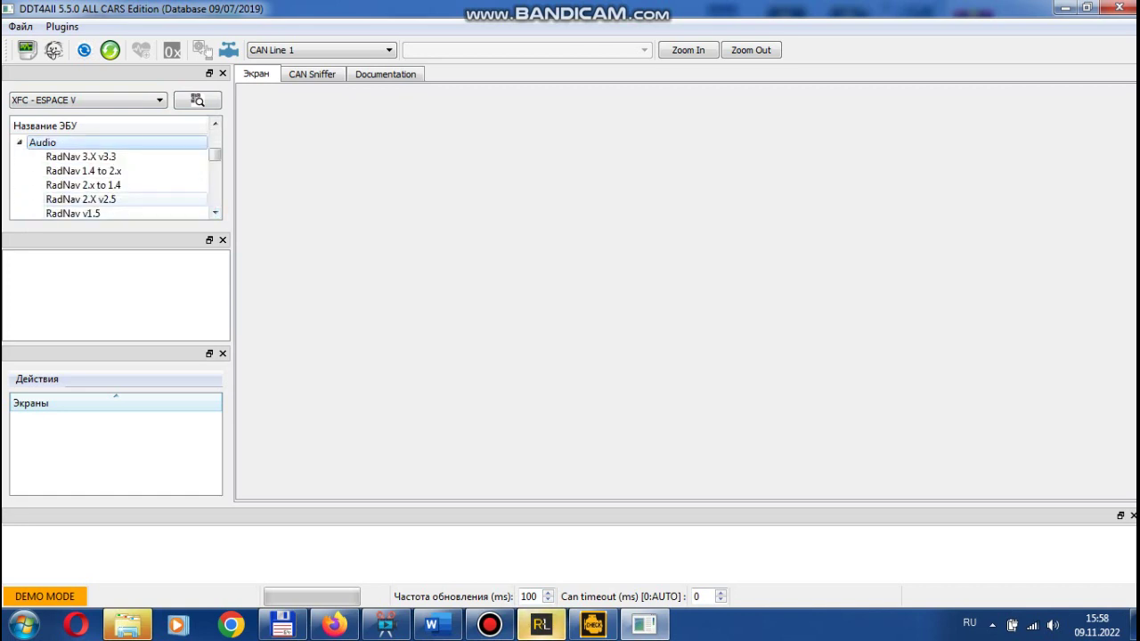
{"action": "double_click", "coordinate": [116, 199]}
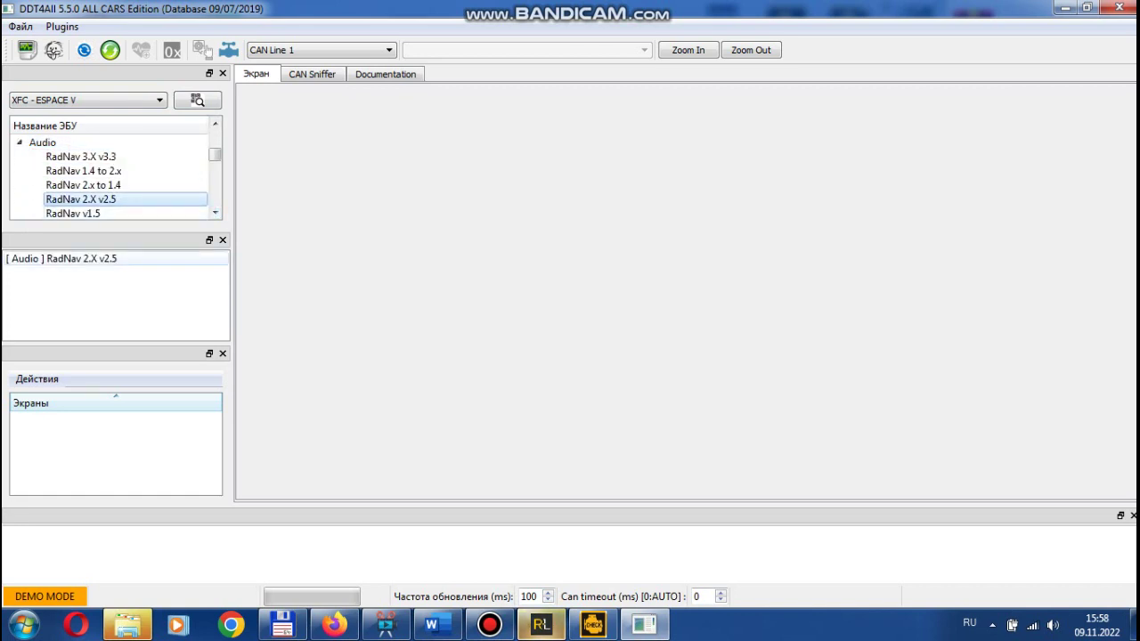
{"action": "left_click", "coordinate": [116, 258]}
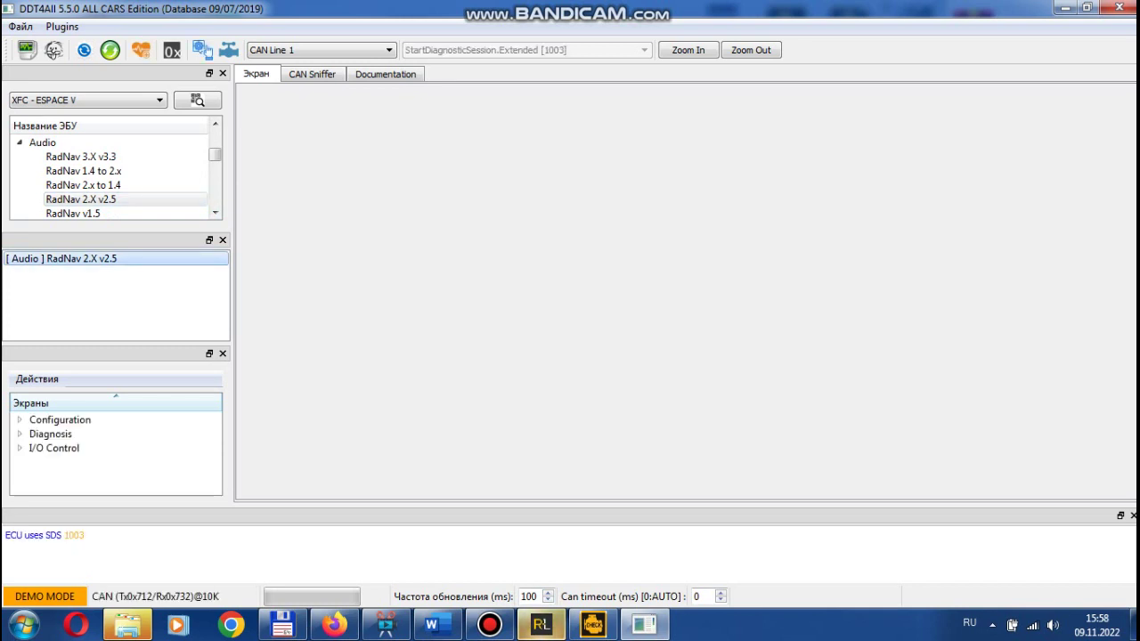
Open the RadNav configuration 2.2 screen under Configuration and select the Renault Sports configuration write field
{"action": "double_click", "coordinate": [60, 419]}
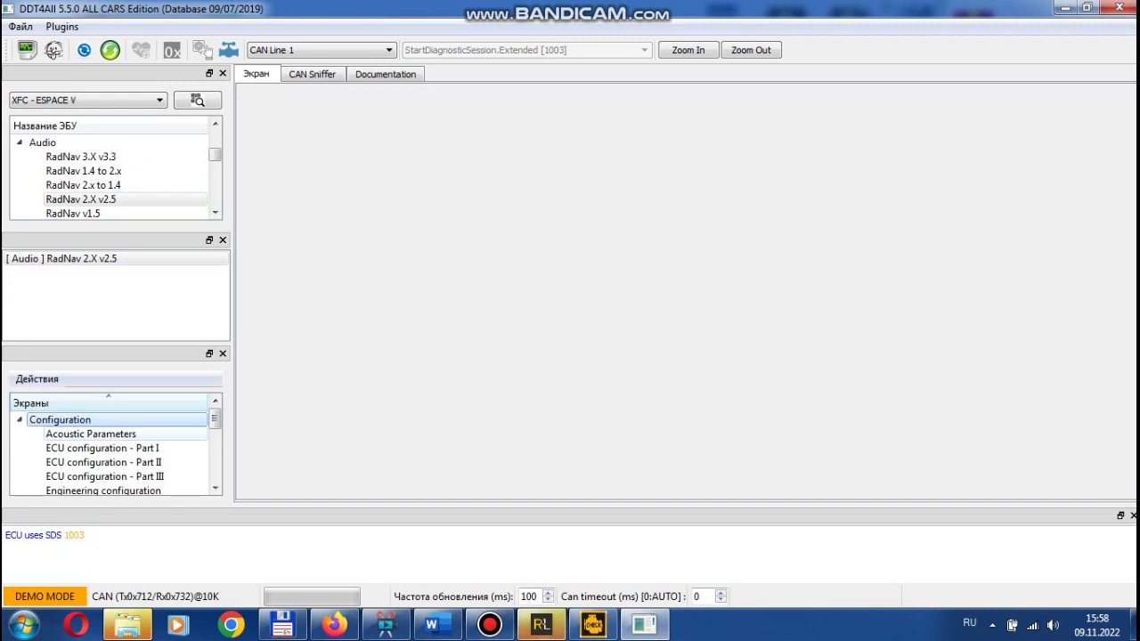
{"action": "scroll", "coordinate": [111, 445], "scroll_direction": "down", "scroll_amount": 4}
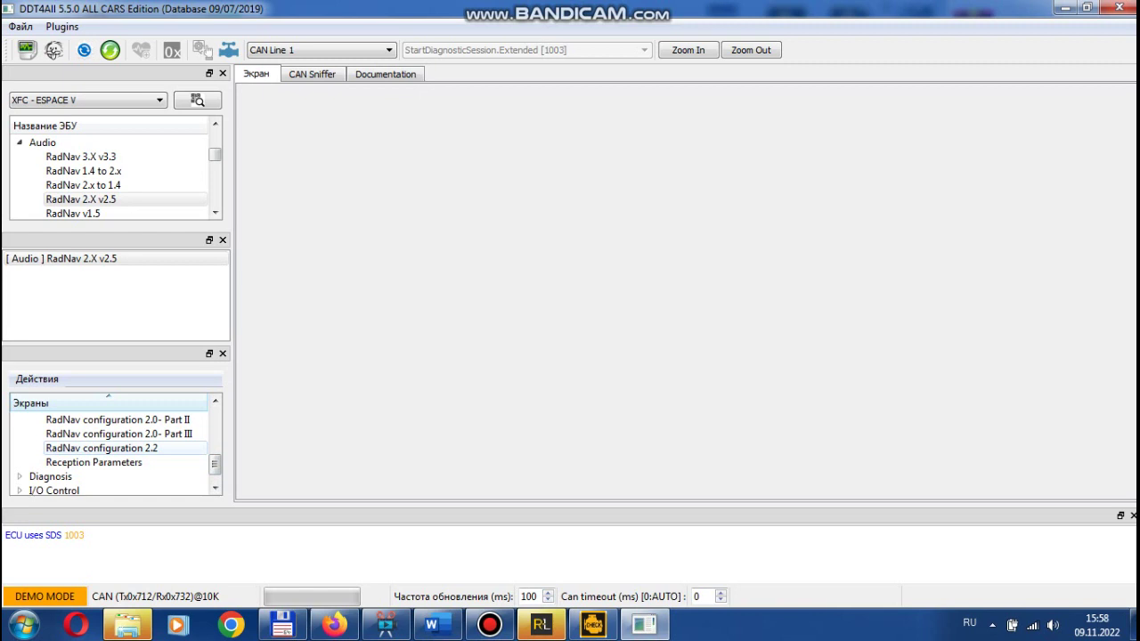
{"action": "left_click", "coordinate": [102, 448]}
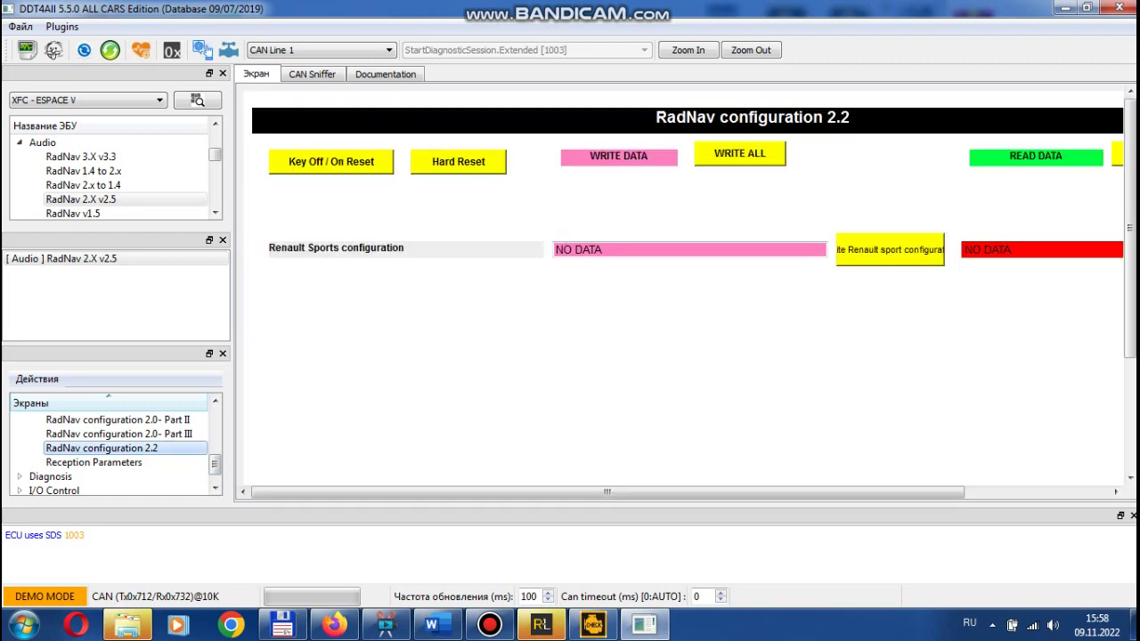
{"action": "left_click", "coordinate": [602, 250]}
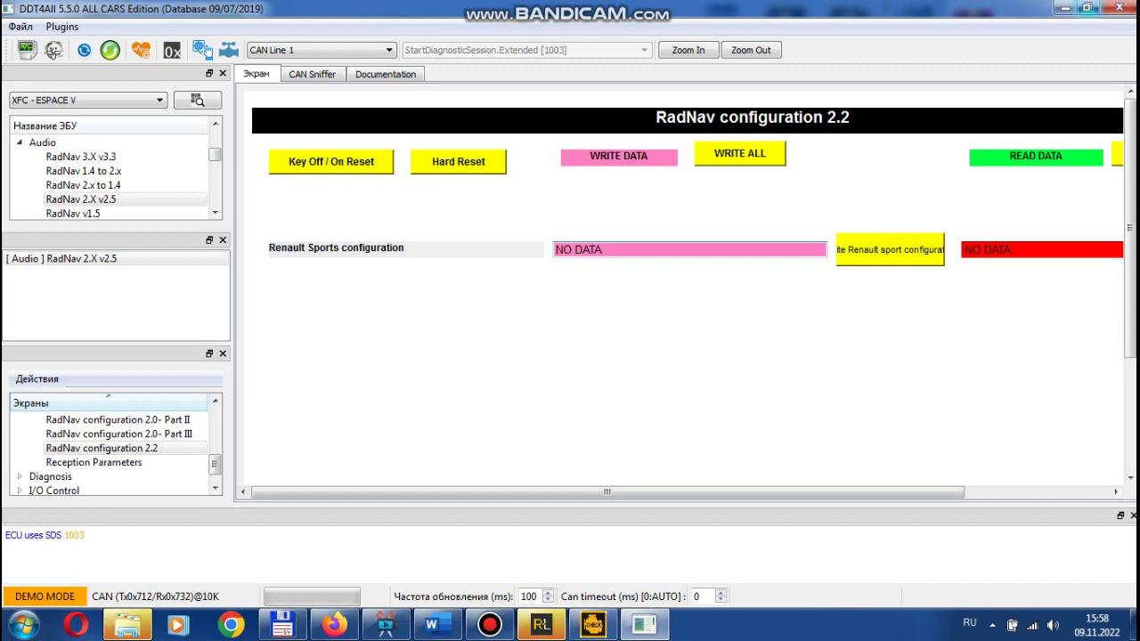
Minimize DDT4All and consult the bookmarked DRIVE2 article on installing RS Monitor in a new Firefox tab for the RadNav 2.2 instructions
{"action": "left_click", "coordinate": [1065, 7]}
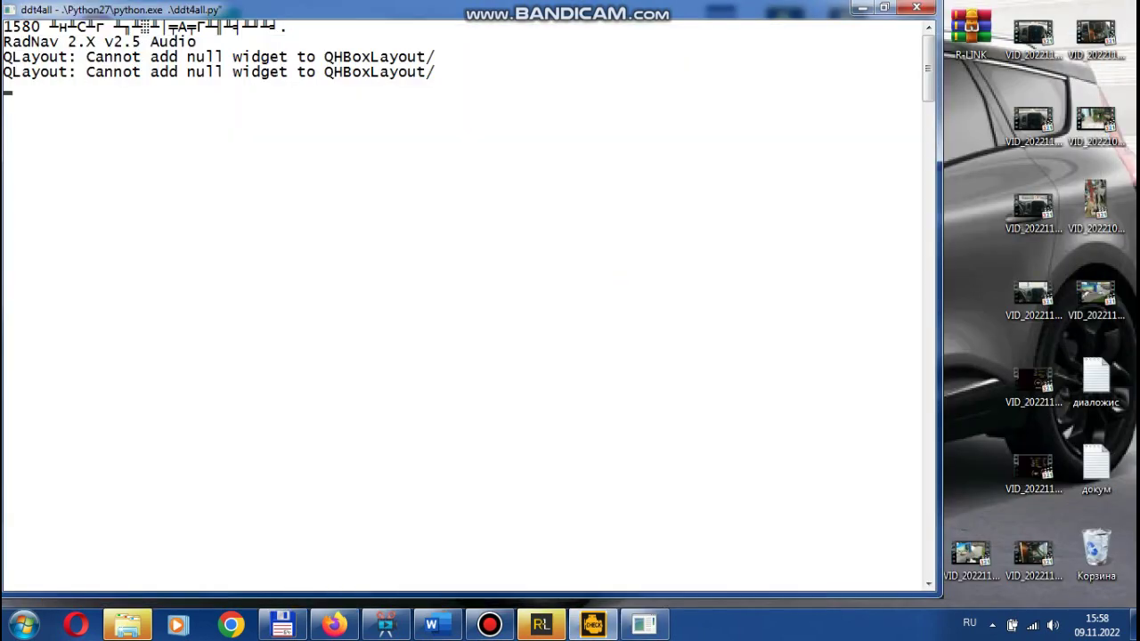
{"action": "left_click", "coordinate": [862, 7]}
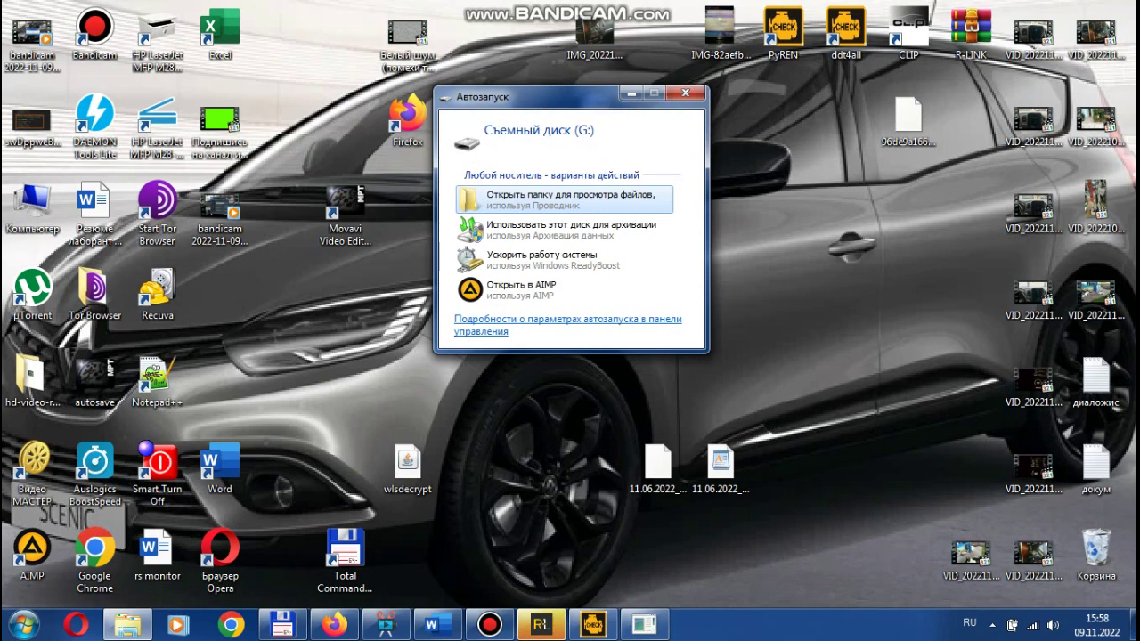
{"action": "left_click", "coordinate": [333, 624]}
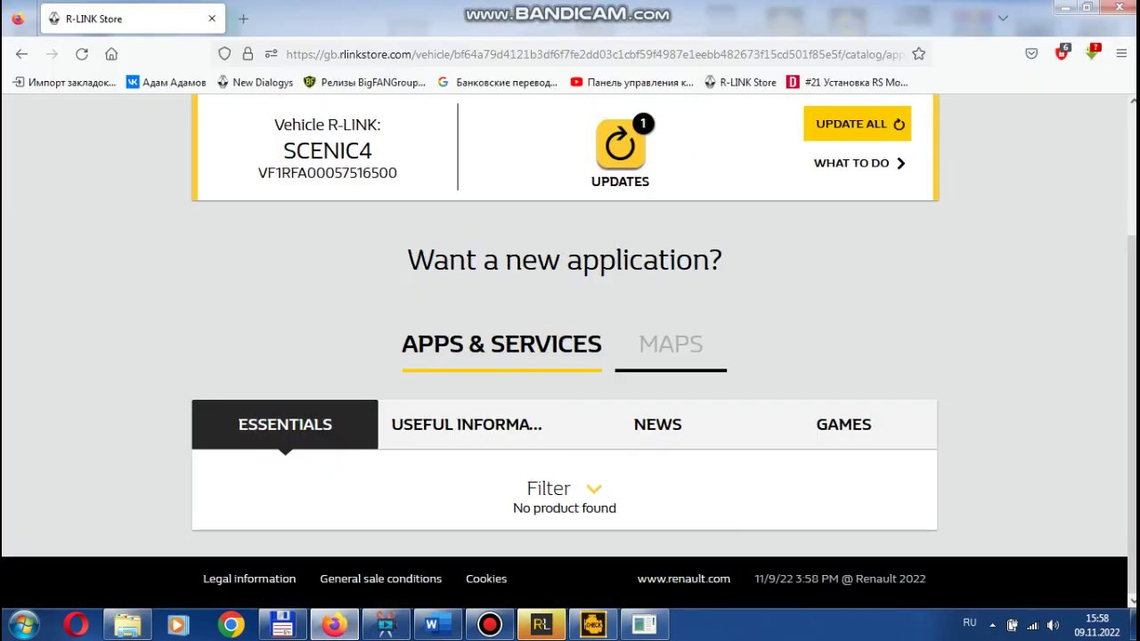
{"action": "left_click", "coordinate": [243, 19]}
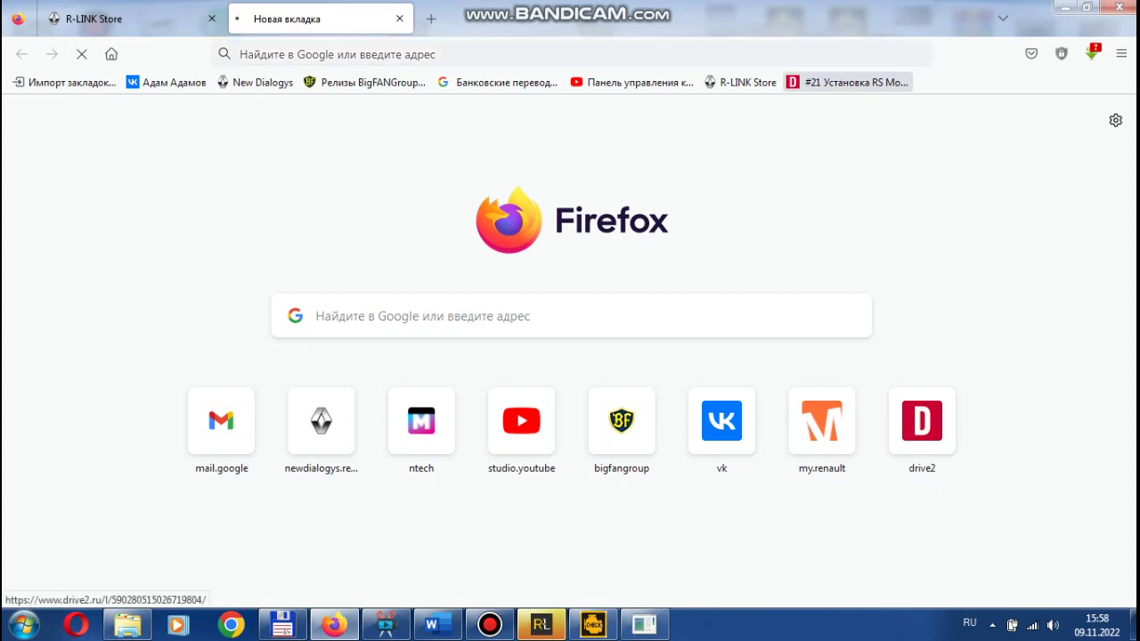
{"action": "left_click", "coordinate": [848, 82]}
{"action": "scroll", "coordinate": [646, 373], "scroll_direction": "up", "scroll_amount": 5}
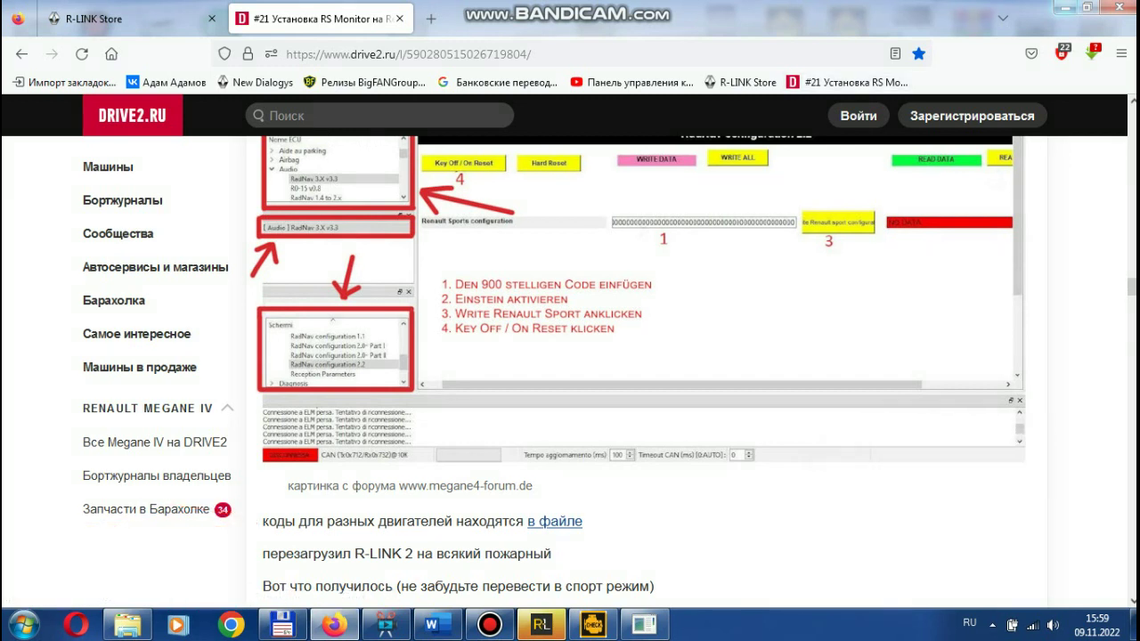
Switch to Total Commander and open RSMonitor.txt from drive E in Notepad++
{"action": "left_click", "coordinate": [1066, 8]}
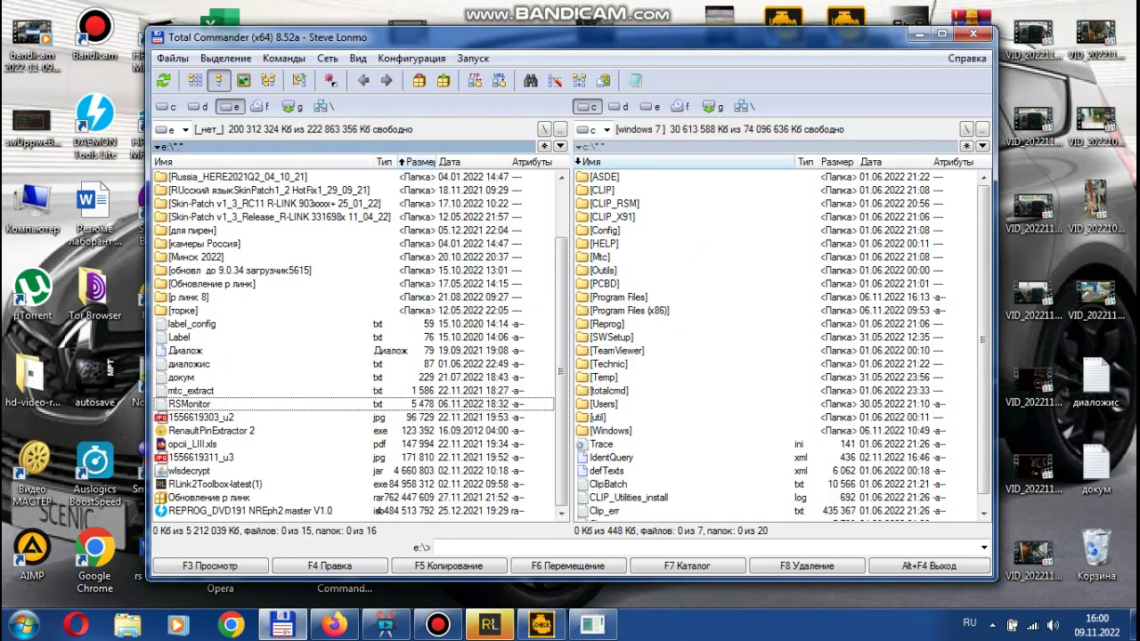
{"action": "key", "text": "space"}
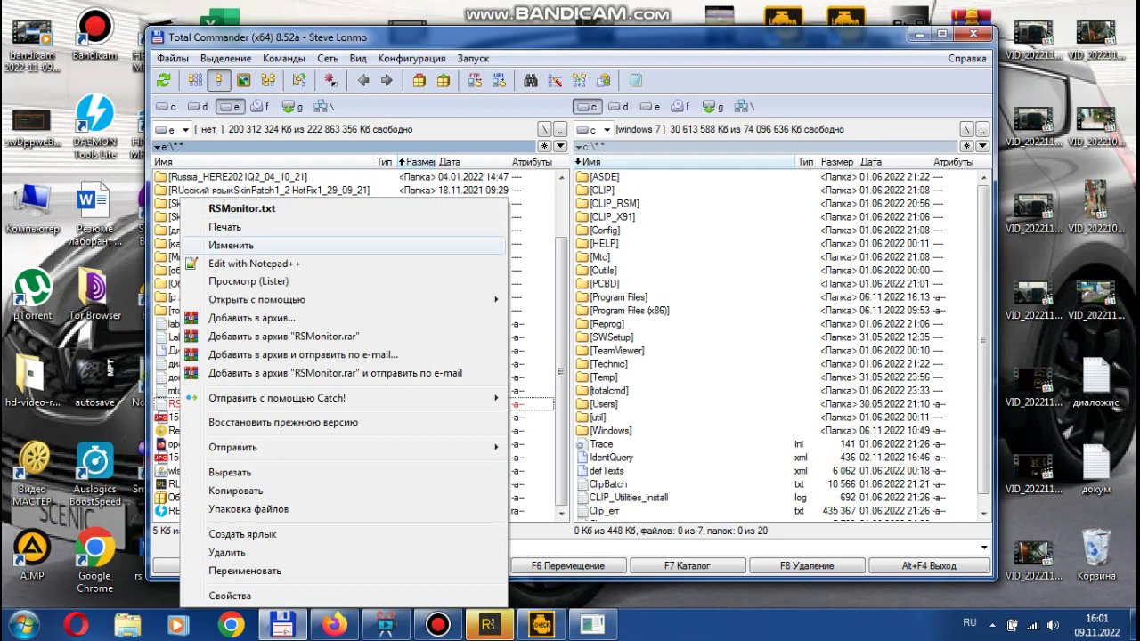
{"action": "left_click", "coordinate": [254, 264]}
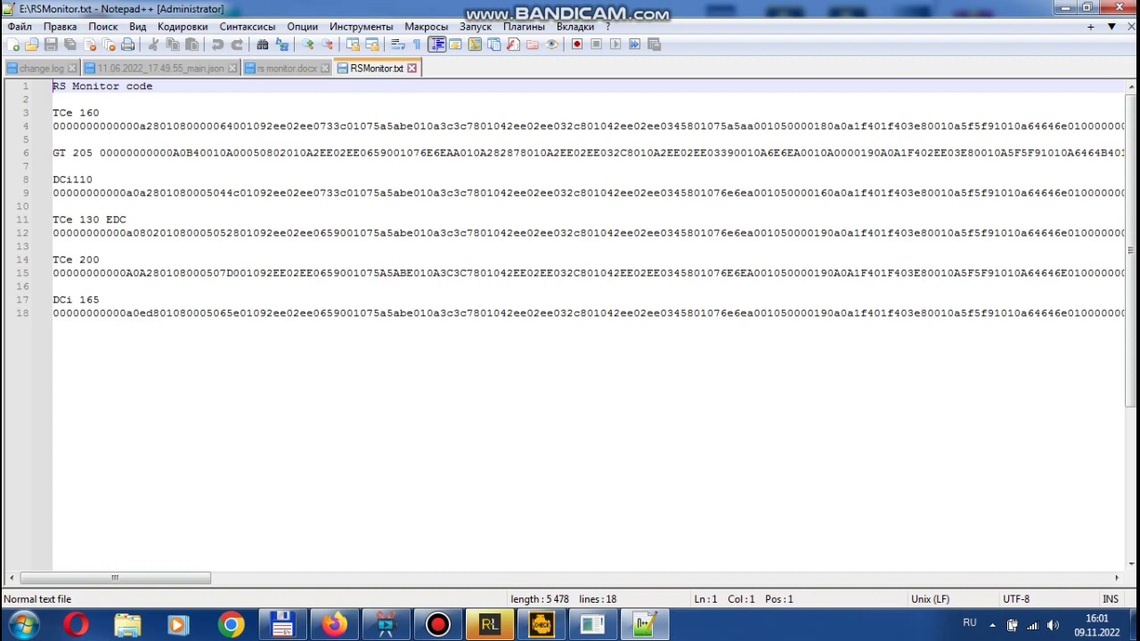
Copy the first 338 characters of the DCi110 code, starting at the beginning of line 9
{"action": "left_click_drag", "start_coordinate": [53, 179], "coordinate": [59, 192]}
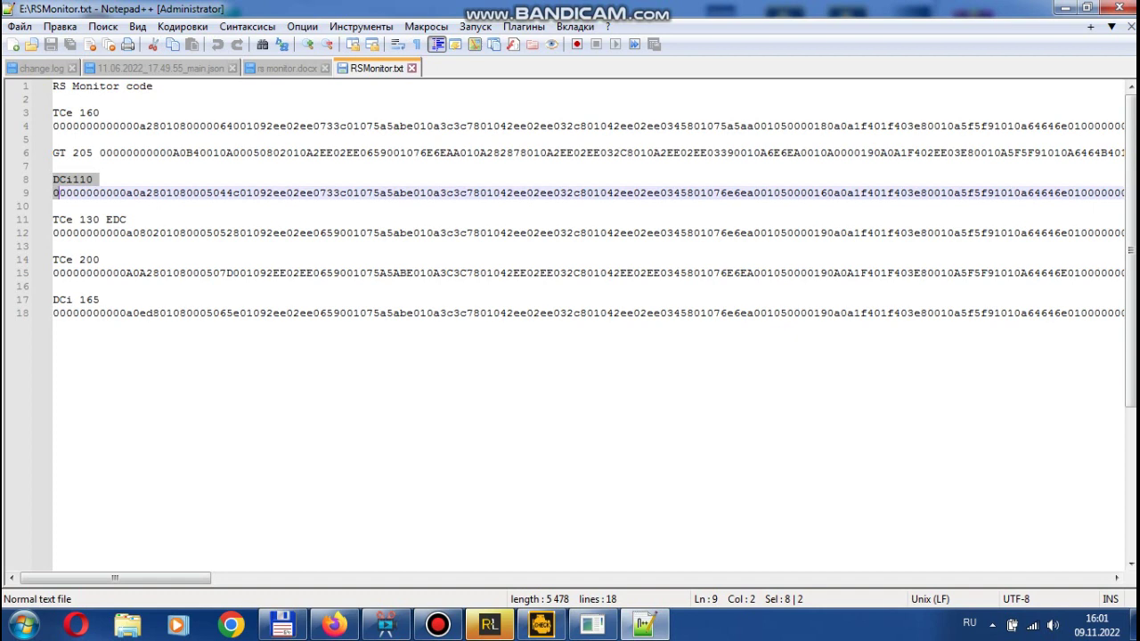
{"action": "left_click", "coordinate": [92, 179]}
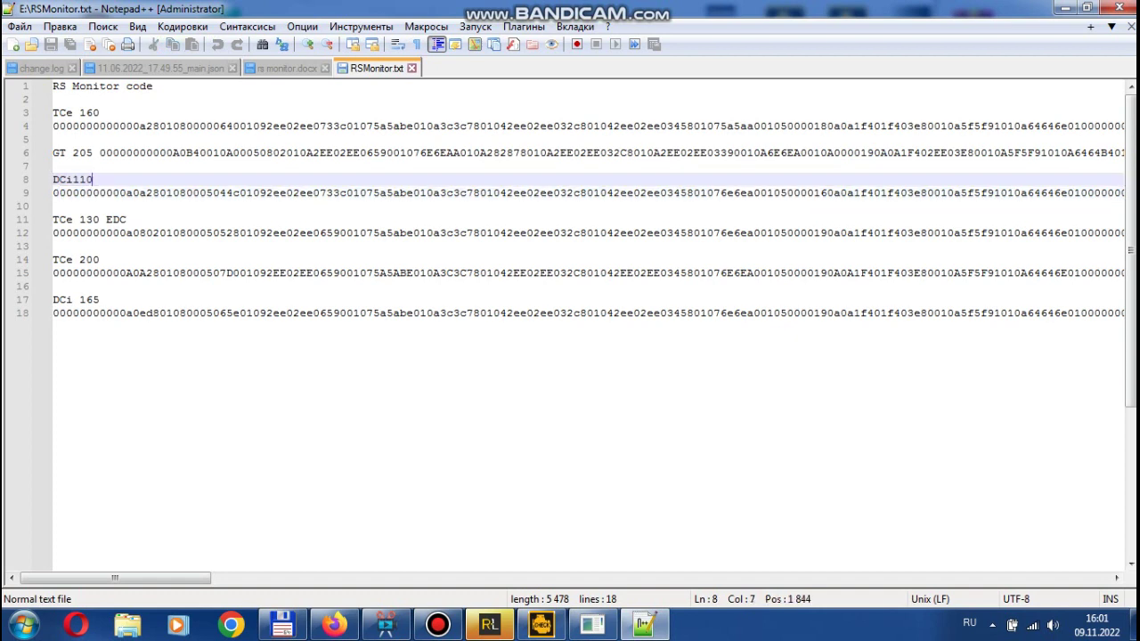
{"action": "left_click_drag", "start_coordinate": [53, 192], "coordinate": [99, 192]}
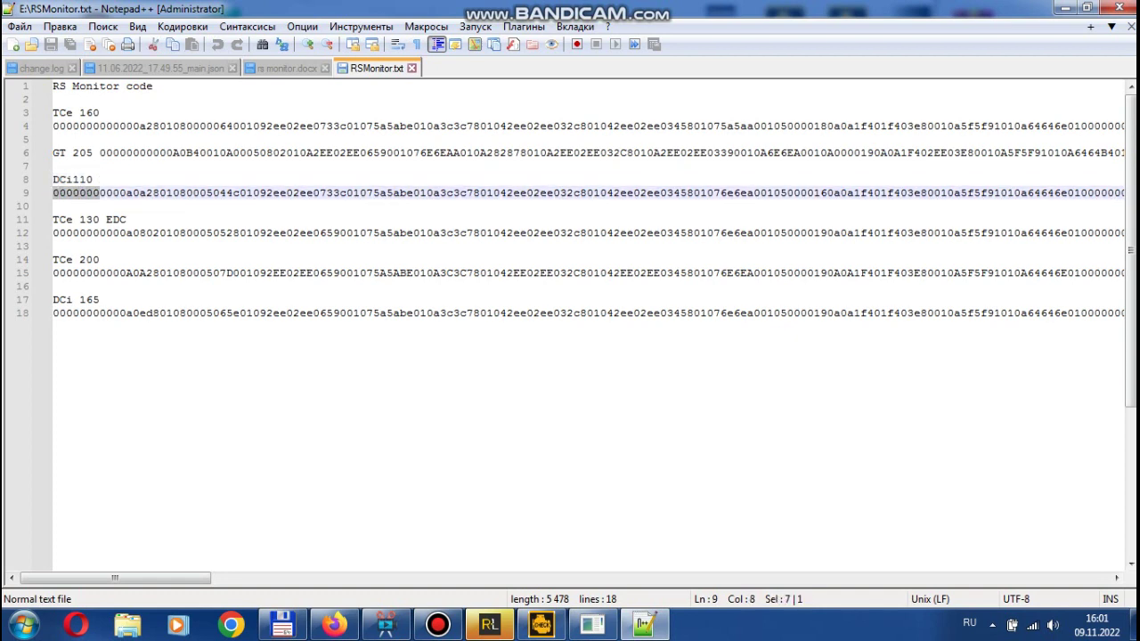
{"action": "key", "text": "shift+Right"}
{"action": "key", "text": "shift+Right"}
{"action": "key", "text": "shift+Right"}
{"action": "key", "text": "shift+Right"}
{"action": "key", "text": "shift+Right"}
{"action": "key", "text": "shift+Right"}
{"action": "key", "text": "shift+Right"}
{"action": "key", "text": "shift+Right"}
{"action": "key", "text": "shift+Right"}
{"action": "key", "text": "shift+Right"}
{"action": "key", "text": "shift+Right"}
{"action": "key", "text": "shift+Right"}
{"action": "key", "text": "shift+Right"}
{"action": "key", "text": "shift+Right"}
{"action": "key", "text": "shift+Right"}
{"action": "key", "text": "shift+Right"}
{"action": "key", "text": "shift+Right"}
{"action": "key", "text": "shift+Right"}
{"action": "key", "text": "shift+Right"}
{"action": "key", "text": "shift+Right"}
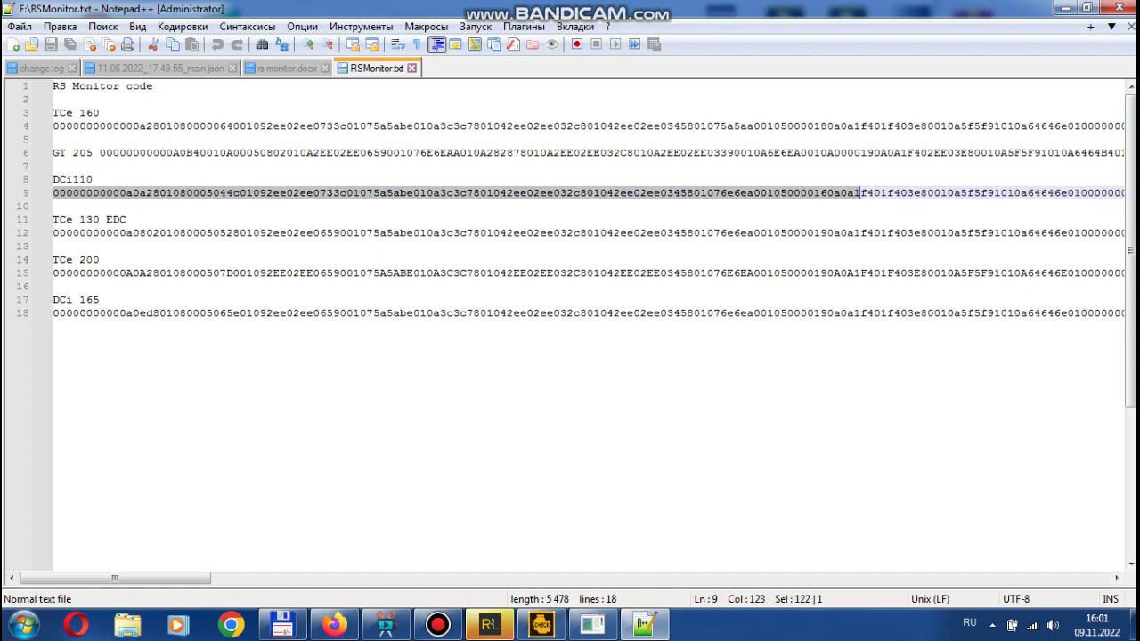
{"action": "key", "text": "shift+Right"}
{"action": "key", "text": "shift+Right"}
{"action": "key", "text": "shift+Right"}
{"action": "key", "text": "shift+Right"}
{"action": "key", "text": "shift+Right"}
{"action": "key", "text": "shift+Right"}
{"action": "key", "text": "shift+Right"}
{"action": "key", "text": "shift+Right"}
{"action": "key", "text": "shift+Right"}
{"action": "key", "text": "shift+Right"}
{"action": "key", "text": "shift+Right"}
{"action": "key", "text": "shift+Right"}
{"action": "key", "text": "shift+Right"}
{"action": "key", "text": "shift+Right"}
{"action": "key", "text": "shift+Right"}
{"action": "key", "text": "shift+Right"}
{"action": "key", "text": "shift+Right"}
{"action": "key", "text": "shift+Right"}
{"action": "key", "text": "shift+Right"}
{"action": "key", "text": "shift+Right"}
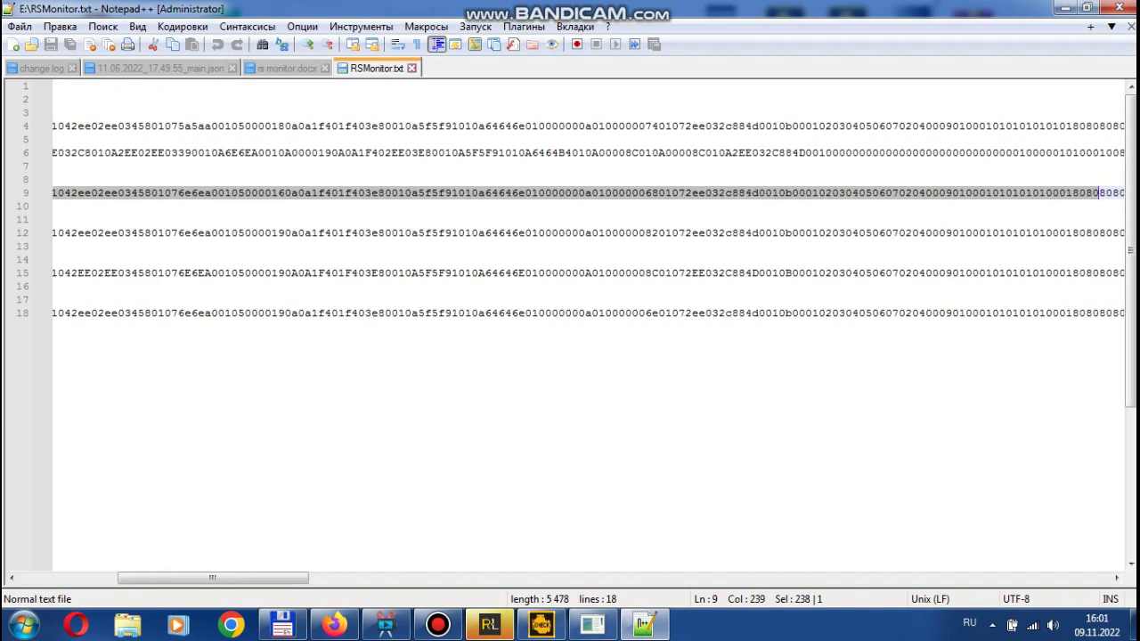
{"action": "key", "text": "shift+Right"}
{"action": "key", "text": "shift+Right"}
{"action": "key", "text": "shift+Right"}
{"action": "key", "text": "shift+Right"}
{"action": "key", "text": "shift+Right"}
{"action": "key", "text": "shift+Right"}
{"action": "key", "text": "shift+Right"}
{"action": "key", "text": "shift+Right"}
{"action": "key", "text": "shift+Right"}
{"action": "key", "text": "shift+Right"}
{"action": "key", "text": "shift+Right"}
{"action": "key", "text": "shift+Right"}
{"action": "key", "text": "shift+Right"}
{"action": "key", "text": "shift+Right"}
{"action": "key", "text": "shift+Right"}
{"action": "key", "text": "shift+Right"}
{"action": "key", "text": "shift+Right"}
{"action": "key", "text": "shift+Right"}
{"action": "key", "text": "shift+Right"}
{"action": "key", "text": "shift+Right"}
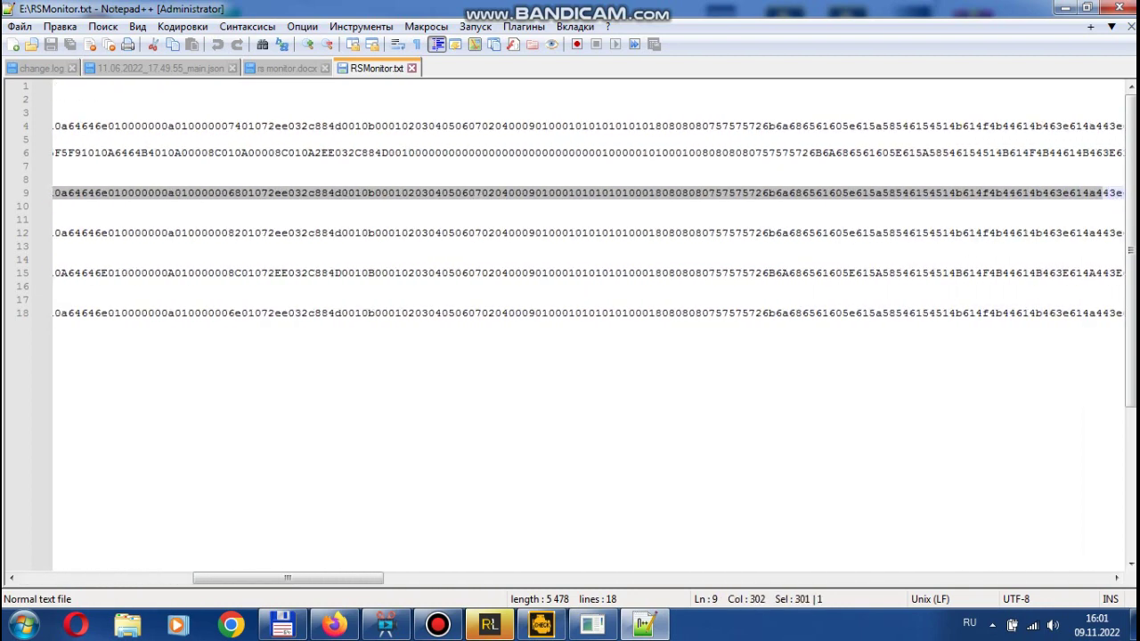
{"action": "key", "text": "shift+Right"}
{"action": "key", "text": "shift+Right"}
{"action": "key", "text": "shift+Right"}
{"action": "key", "text": "shift+Right"}
{"action": "key", "text": "shift+Right"}
{"action": "key", "text": "shift+Right"}
{"action": "key", "text": "shift+Right"}
{"action": "key", "text": "shift+Right"}
{"action": "key", "text": "shift+Right"}
{"action": "key", "text": "shift+Right"}
{"action": "key", "text": "shift+Right"}
{"action": "key", "text": "shift+Right"}
{"action": "key", "text": "shift+Right"}
{"action": "key", "text": "shift+Right"}
{"action": "key", "text": "shift+Right"}
{"action": "key", "text": "shift+Right"}
{"action": "key", "text": "shift+Right"}
{"action": "key", "text": "shift+Right"}
{"action": "key", "text": "shift+Right"}
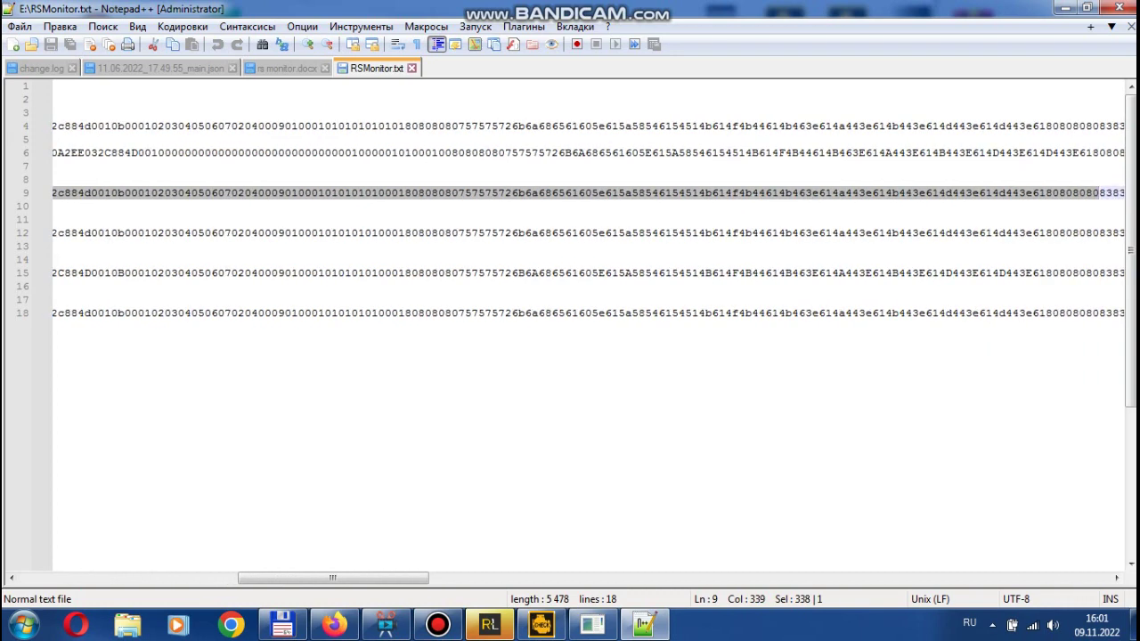
{"action": "right_click", "coordinate": [492, 191]}
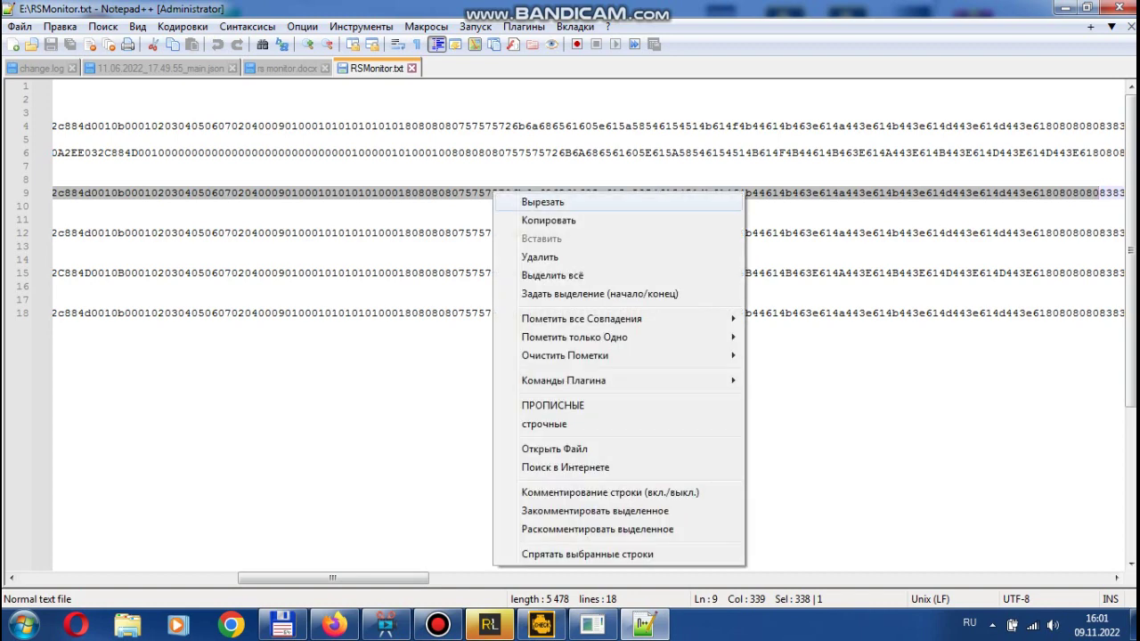
{"action": "left_click", "coordinate": [525, 219]}
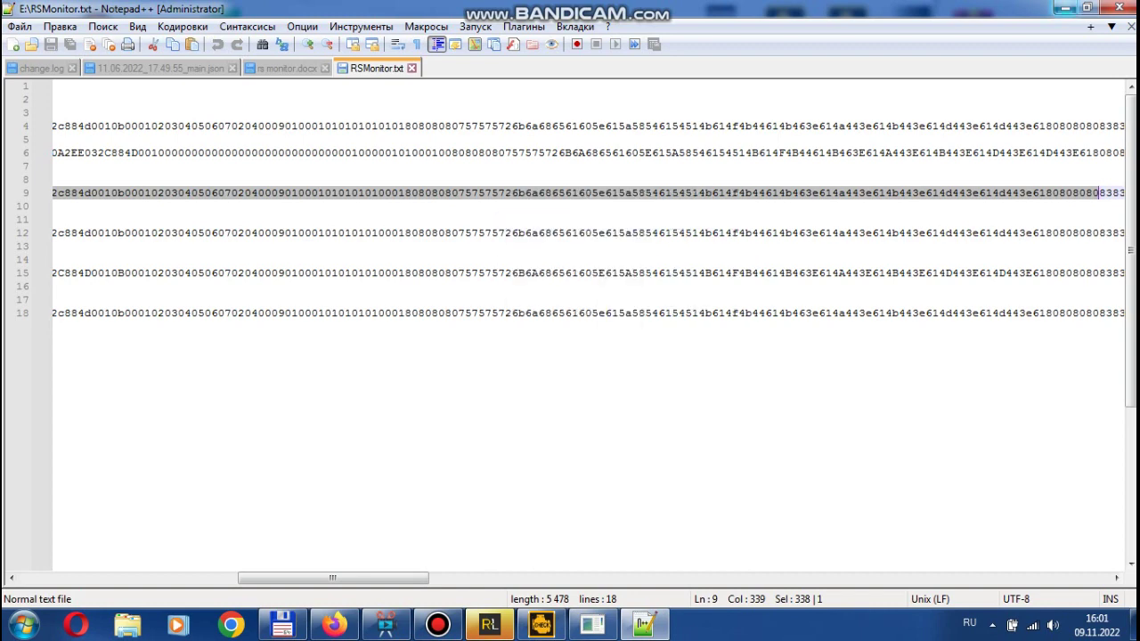
Switch to DDT4All, replace NO DATA in the Renault Sports configuration write field with the copied code, and activate expert mode
{"action": "key", "text": "alt+Tab"}
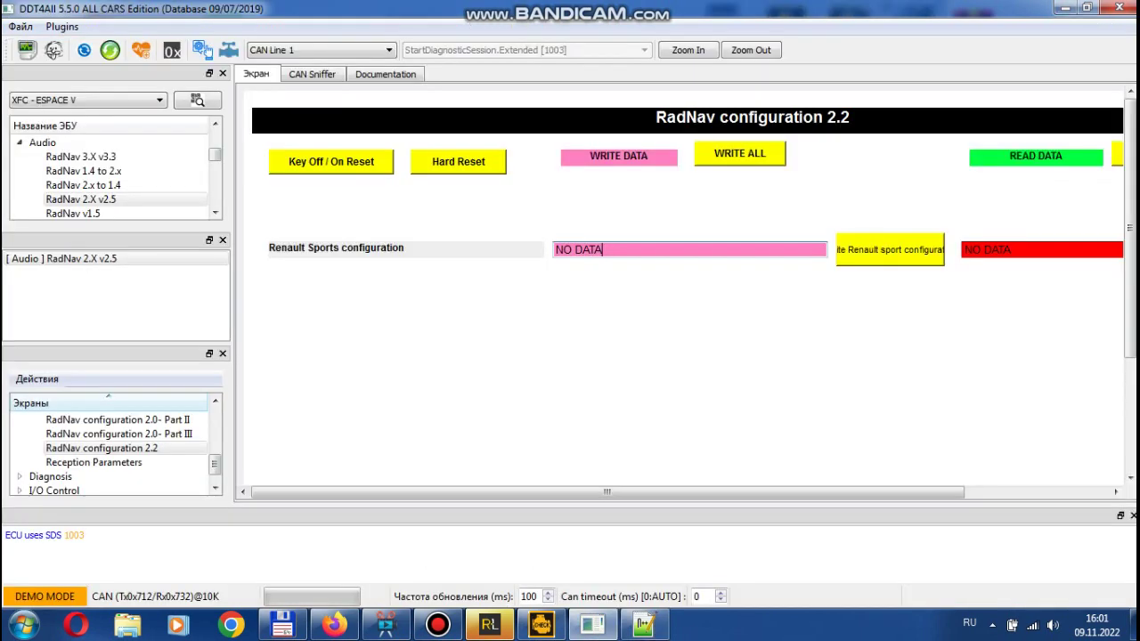
{"action": "left_click_drag", "start_coordinate": [603, 249], "coordinate": [556, 249]}
{"action": "right_click", "coordinate": [567, 257]}
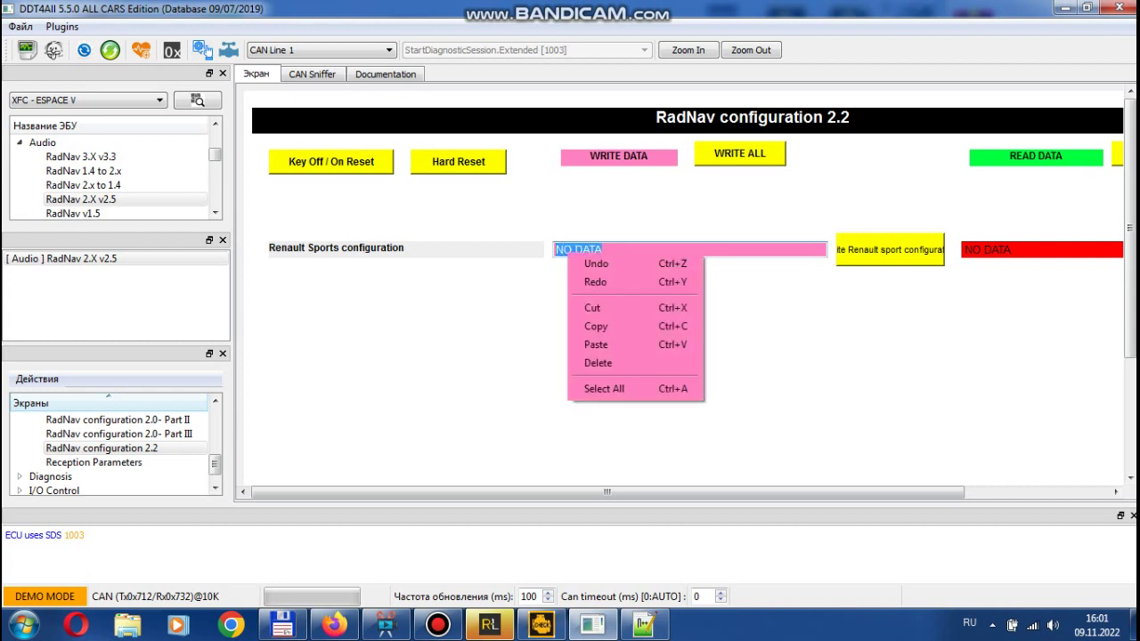
{"action": "left_click", "coordinate": [596, 345]}
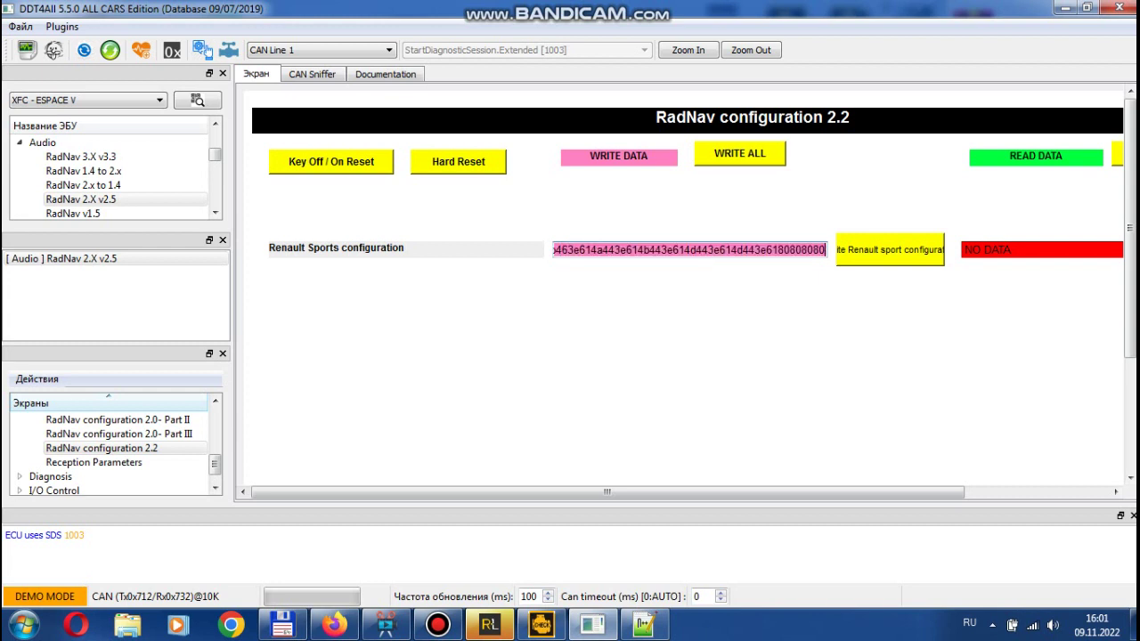
{"action": "left_click", "coordinate": [53, 49]}
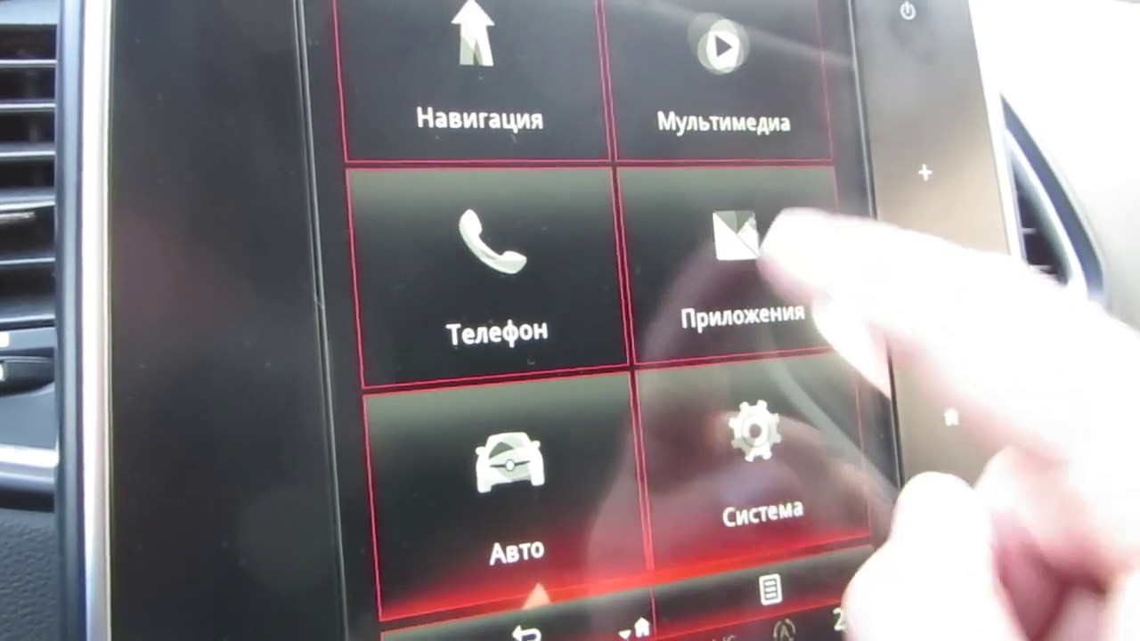
{"action": "left_click", "coordinate": [726, 268]}
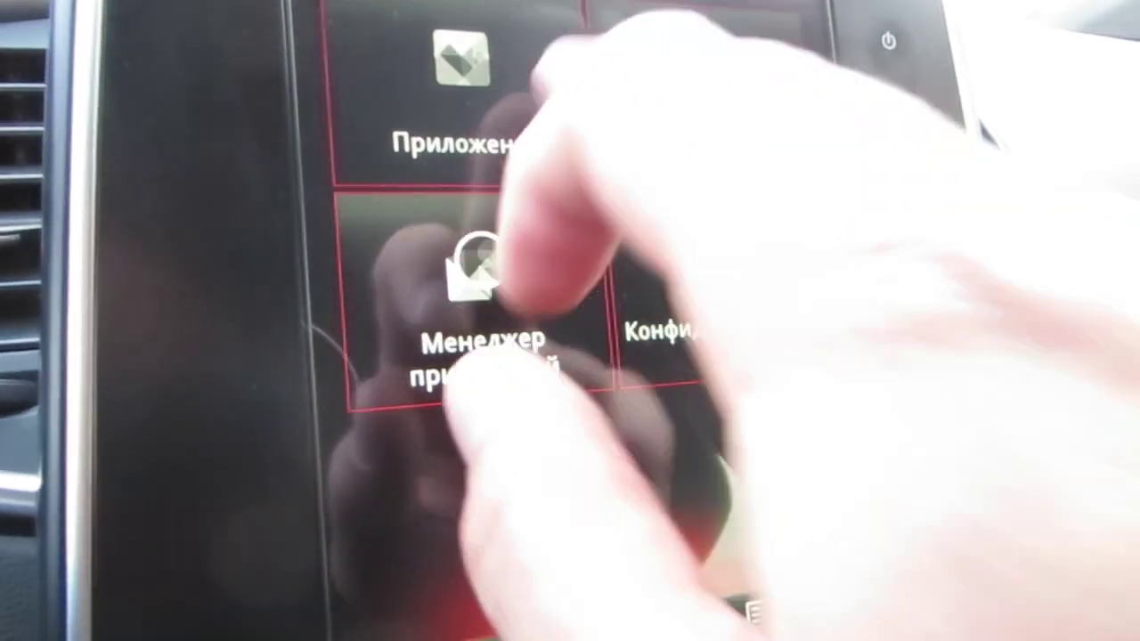
{"action": "left_click", "coordinate": [499, 289]}
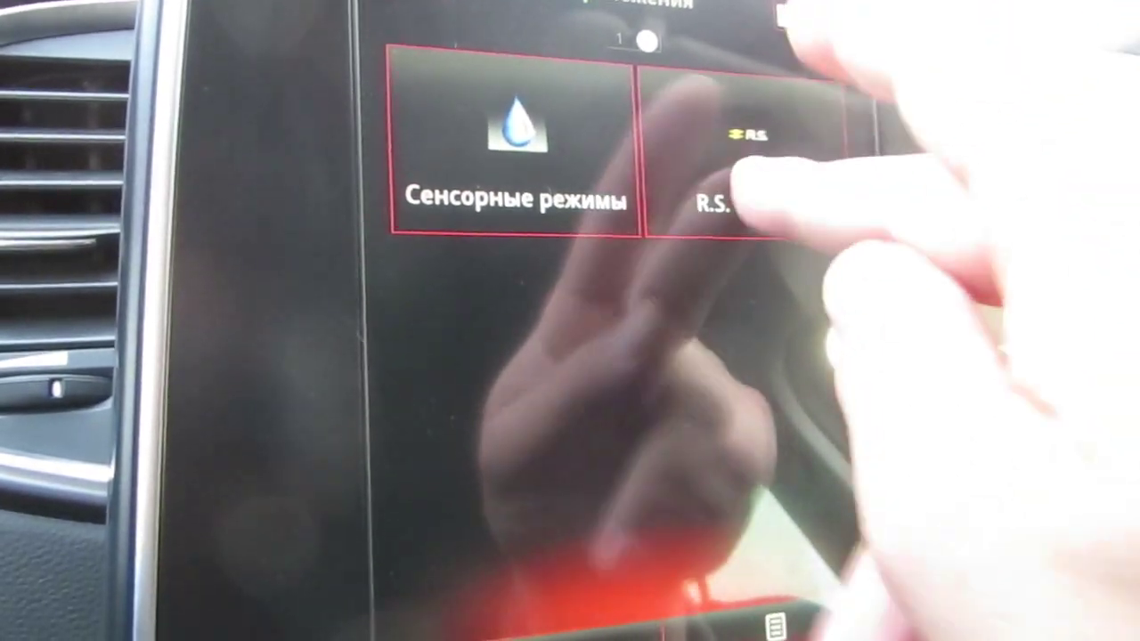
{"action": "left_click", "coordinate": [742, 181]}
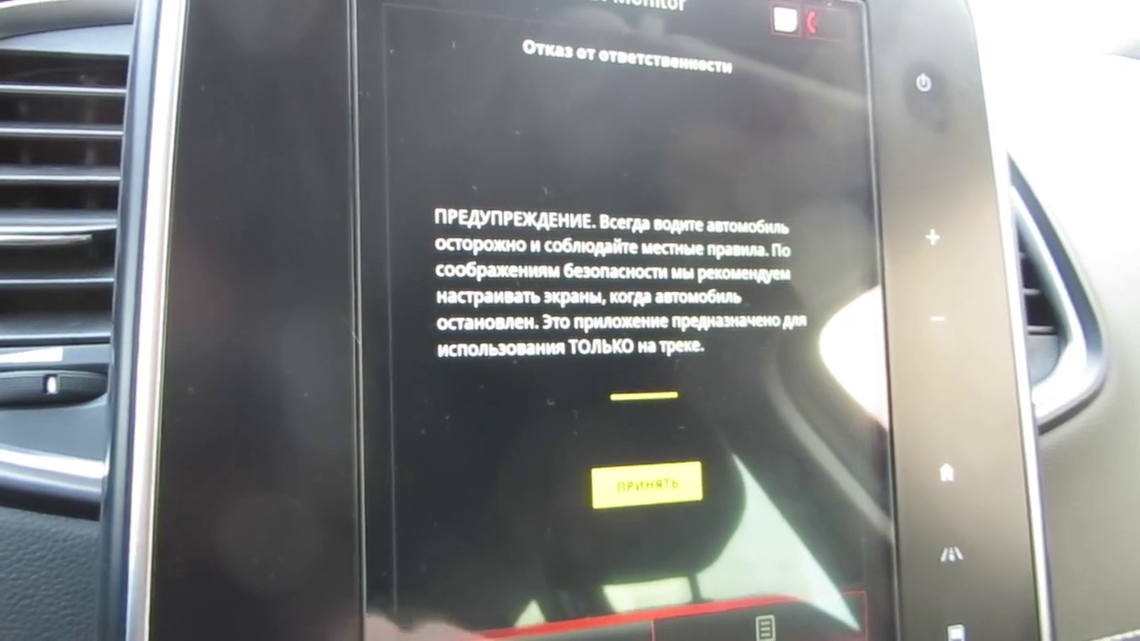
{"action": "left_click", "coordinate": [521, 630]}
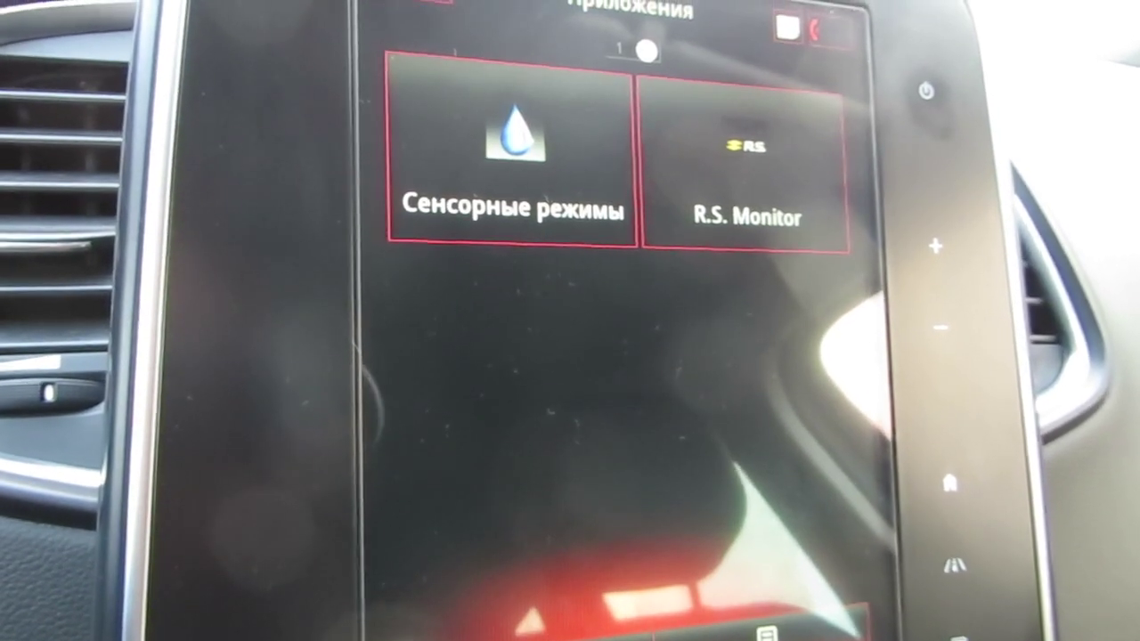
{"action": "left_click", "coordinate": [530, 623]}
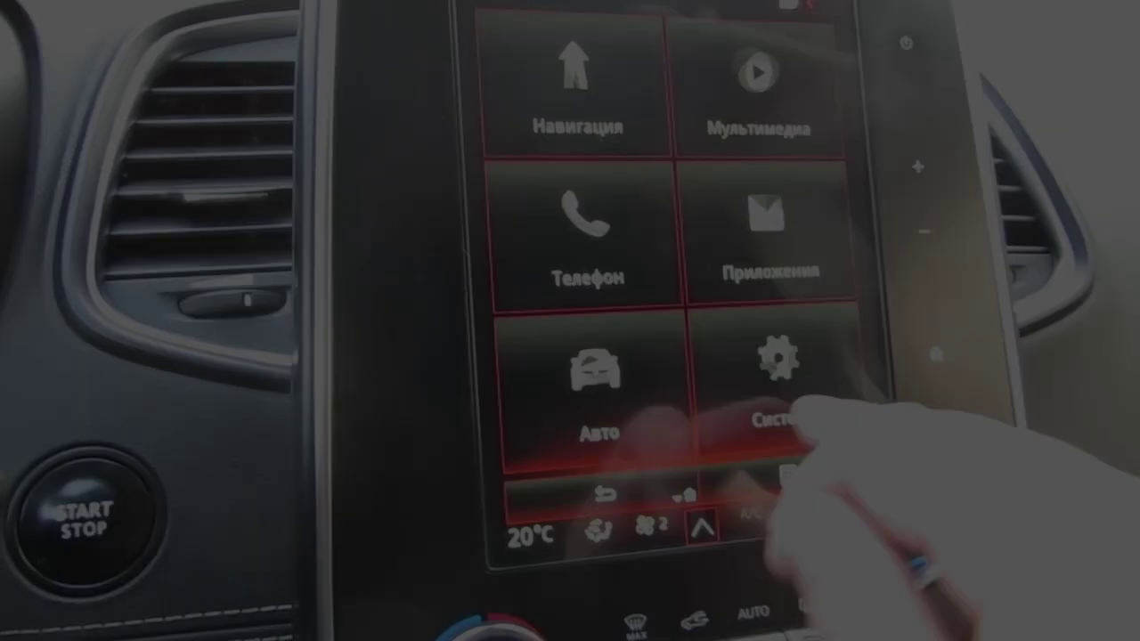
{"action": "left_click", "coordinate": [771, 405]}
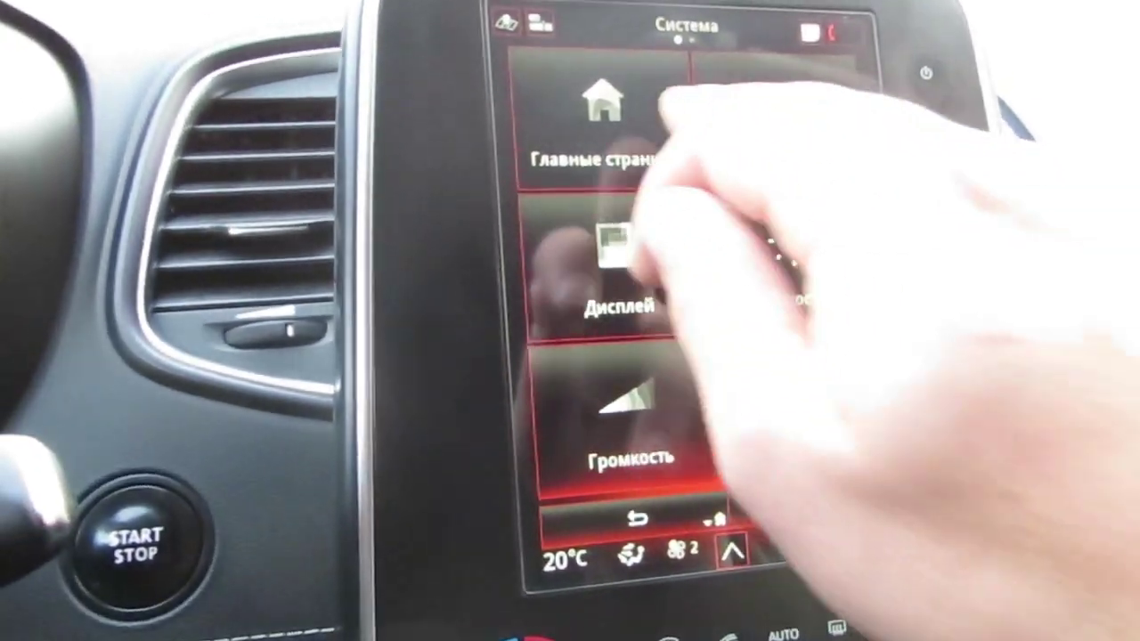
{"action": "left_click", "coordinate": [628, 133]}
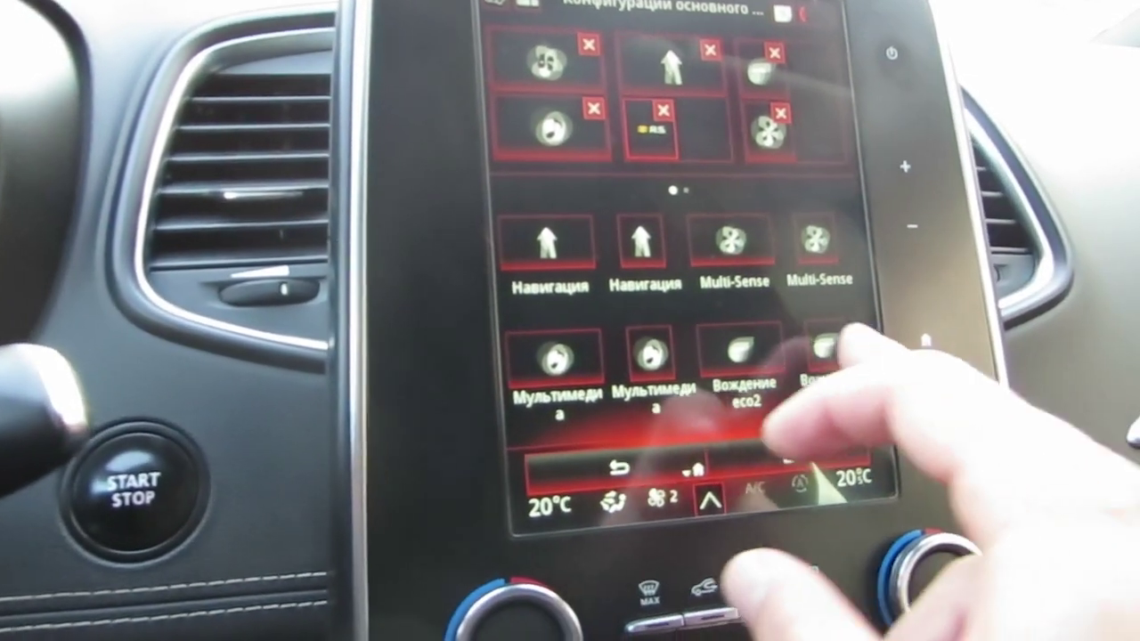
{"action": "left_click_drag", "start_coordinate": [839, 357], "coordinate": [547, 480]}
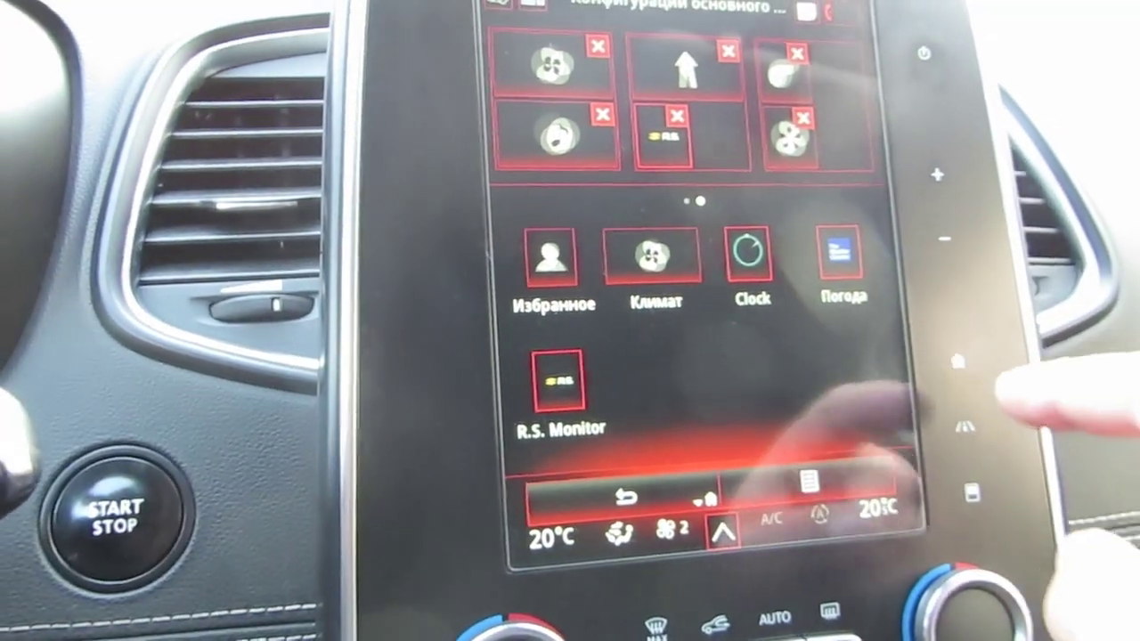
{"action": "left_click", "coordinate": [958, 361]}
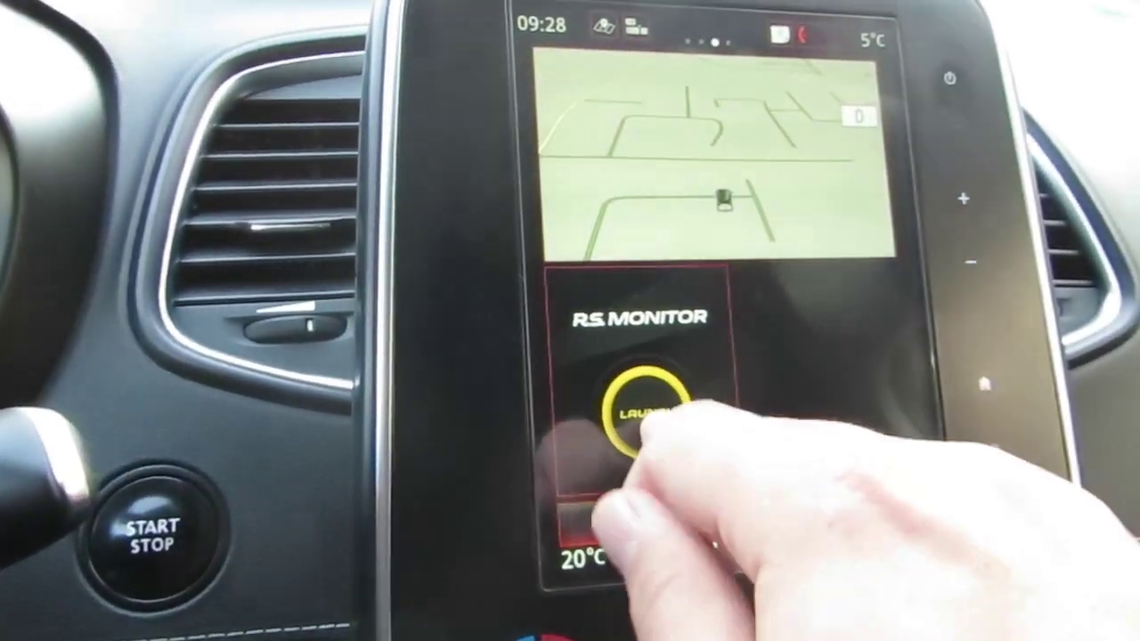
{"action": "left_click", "coordinate": [645, 414]}
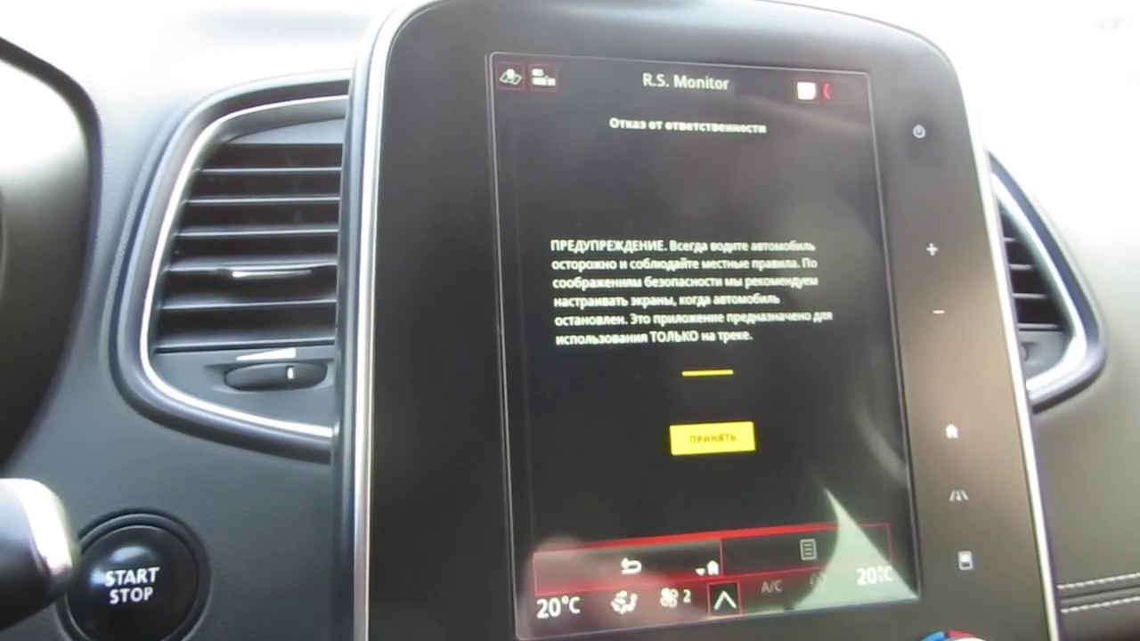